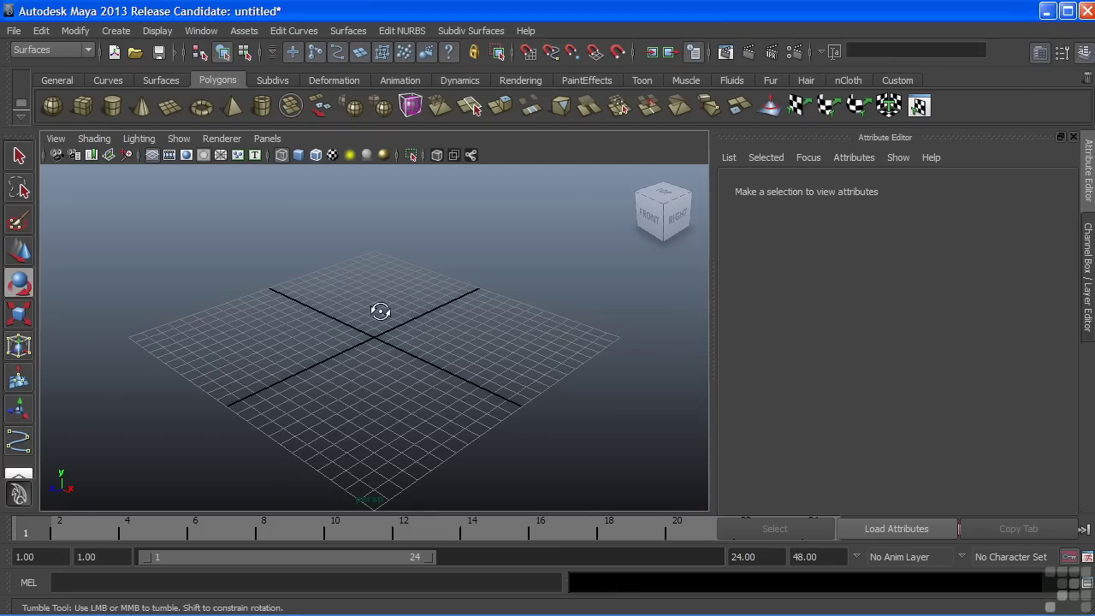
Step: Draw a wavy, nearly closed outline around the origin in the top view with the CV Curve tool, ending beside its start point
{"action": "left_click_drag", "start_coordinate": [379, 310], "coordinate": [366, 332], "text": "alt"}
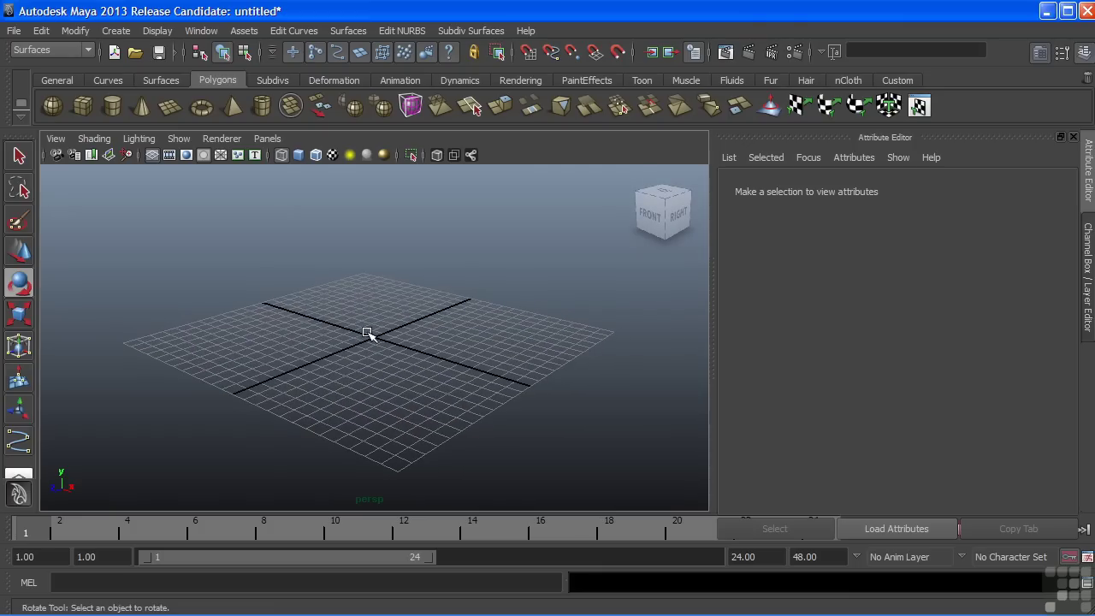
{"action": "key", "text": "space"}
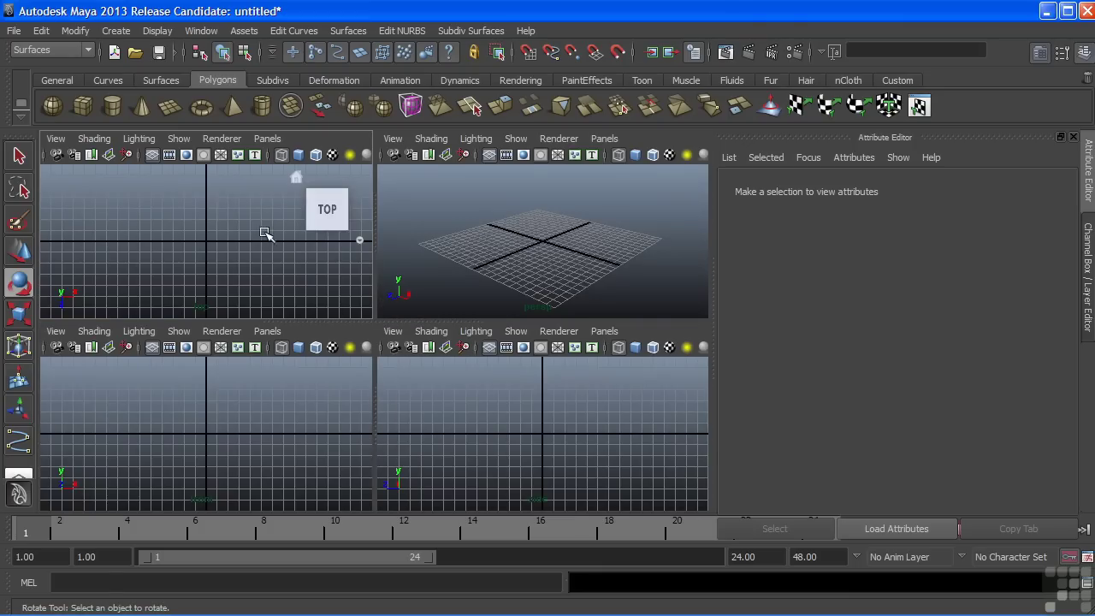
{"action": "key", "text": "space"}
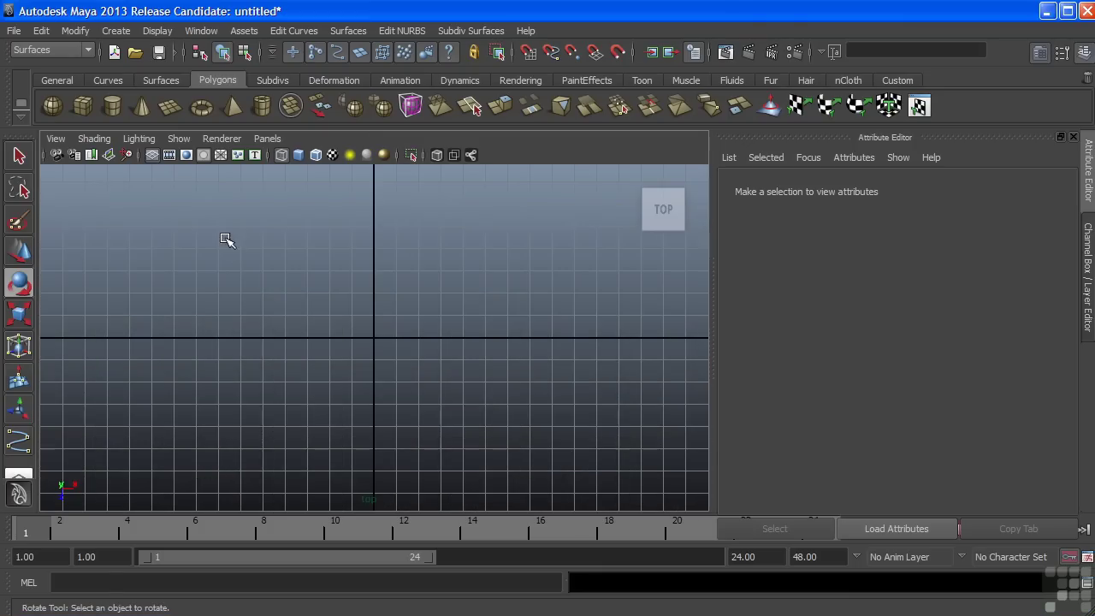
{"action": "left_click", "coordinate": [122, 31]}
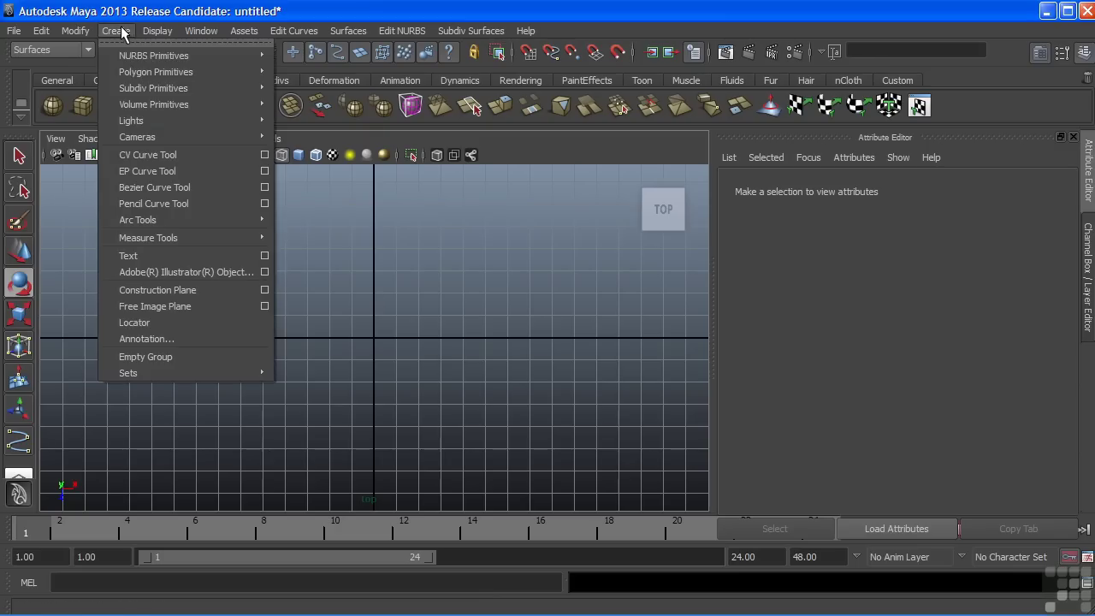
{"action": "left_click", "coordinate": [145, 156]}
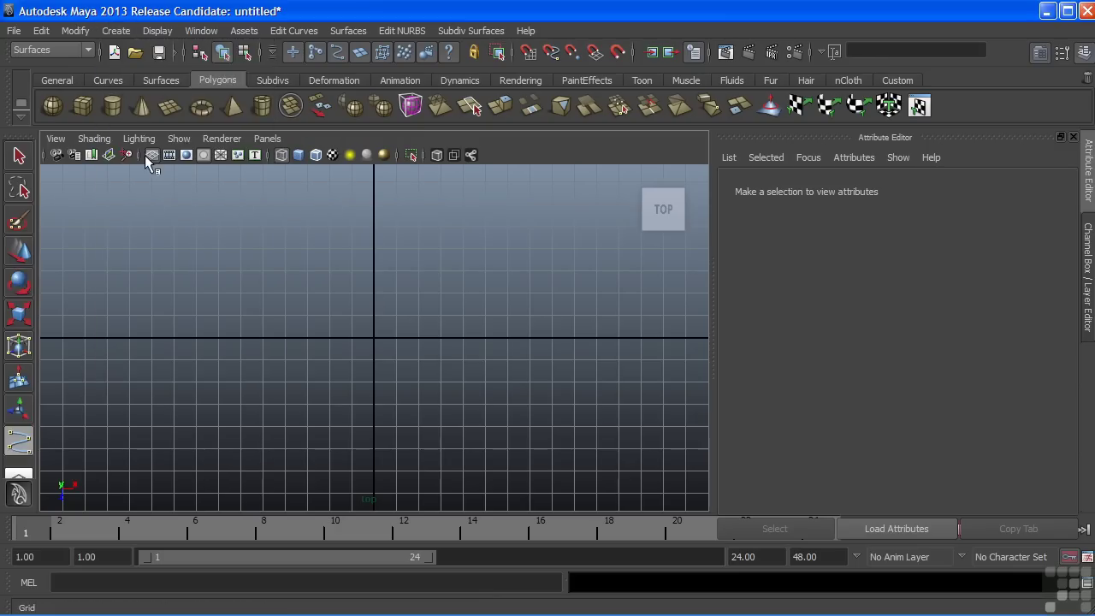
{"action": "left_click", "coordinate": [373, 279]}
{"action": "left_click", "coordinate": [354, 308]}
{"action": "left_click", "coordinate": [327, 304]}
{"action": "left_click", "coordinate": [277, 295]}
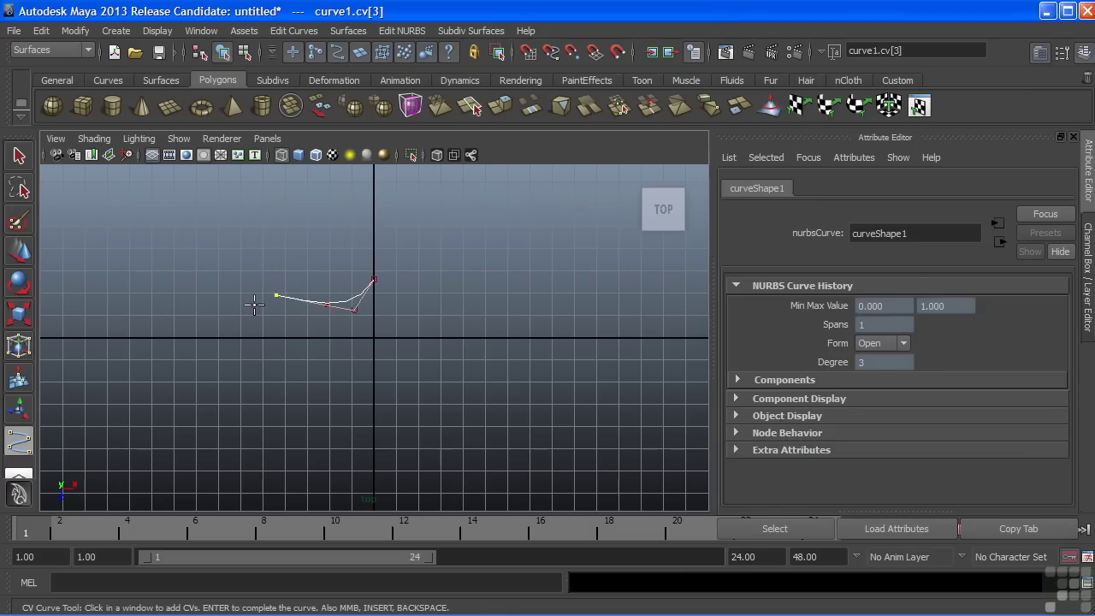
{"action": "left_click", "coordinate": [231, 323]}
{"action": "left_click", "coordinate": [238, 359]}
{"action": "left_click", "coordinate": [294, 370]}
{"action": "left_click", "coordinate": [334, 385]}
{"action": "left_click", "coordinate": [331, 426]}
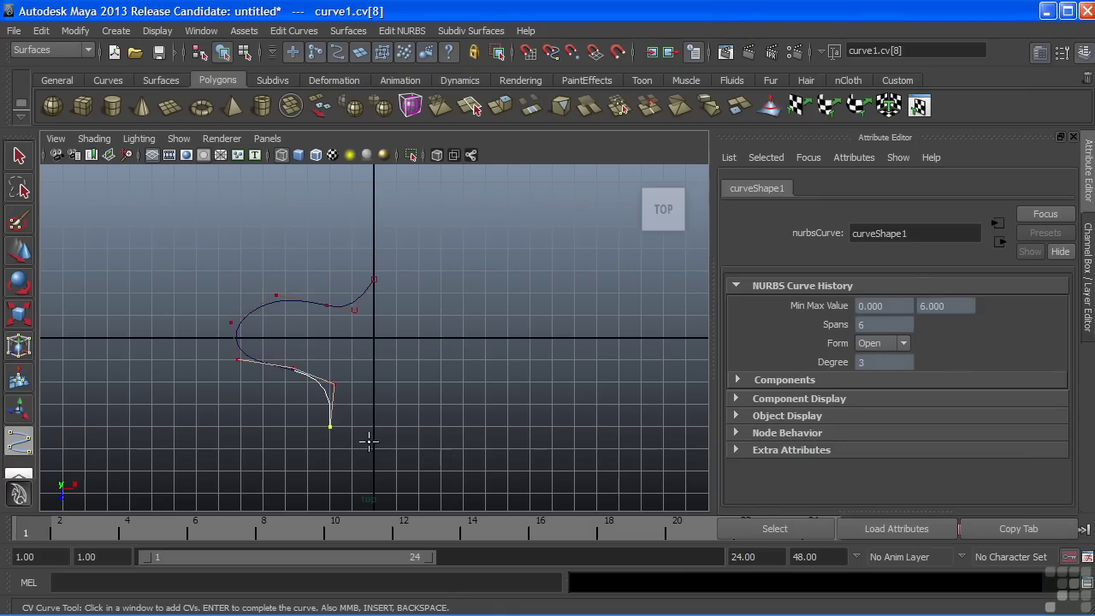
{"action": "left_click", "coordinate": [373, 440]}
{"action": "left_click", "coordinate": [398, 389]}
{"action": "left_click", "coordinate": [421, 366]}
{"action": "left_click", "coordinate": [445, 391]}
{"action": "left_click", "coordinate": [489, 393]}
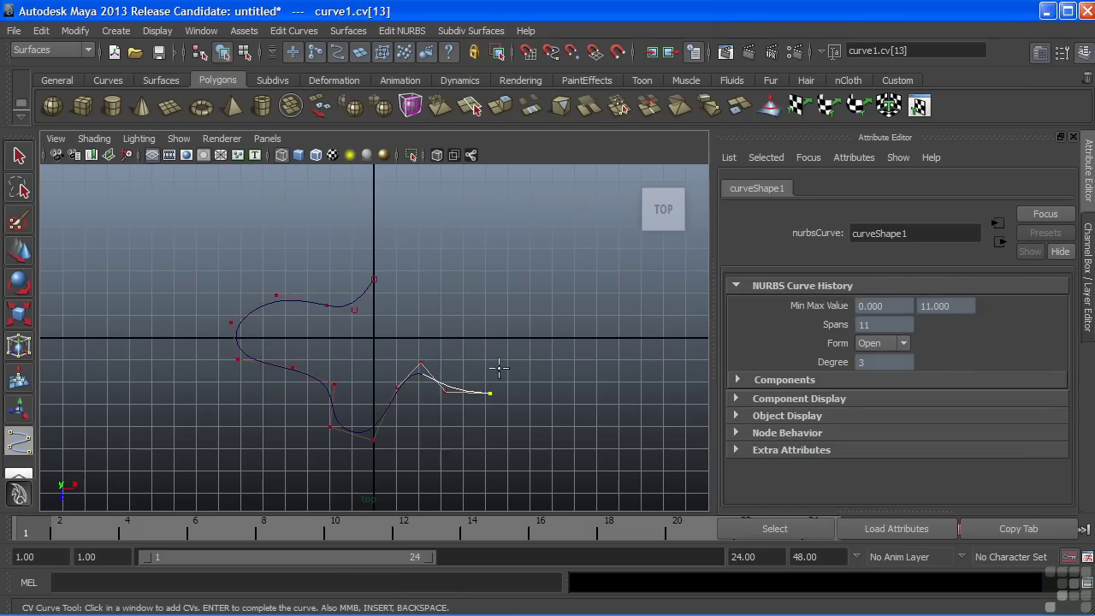
{"action": "left_click", "coordinate": [493, 364]}
{"action": "left_click", "coordinate": [471, 327]}
{"action": "left_click", "coordinate": [469, 287]}
{"action": "left_click", "coordinate": [432, 307]}
{"action": "left_click", "coordinate": [394, 328]}
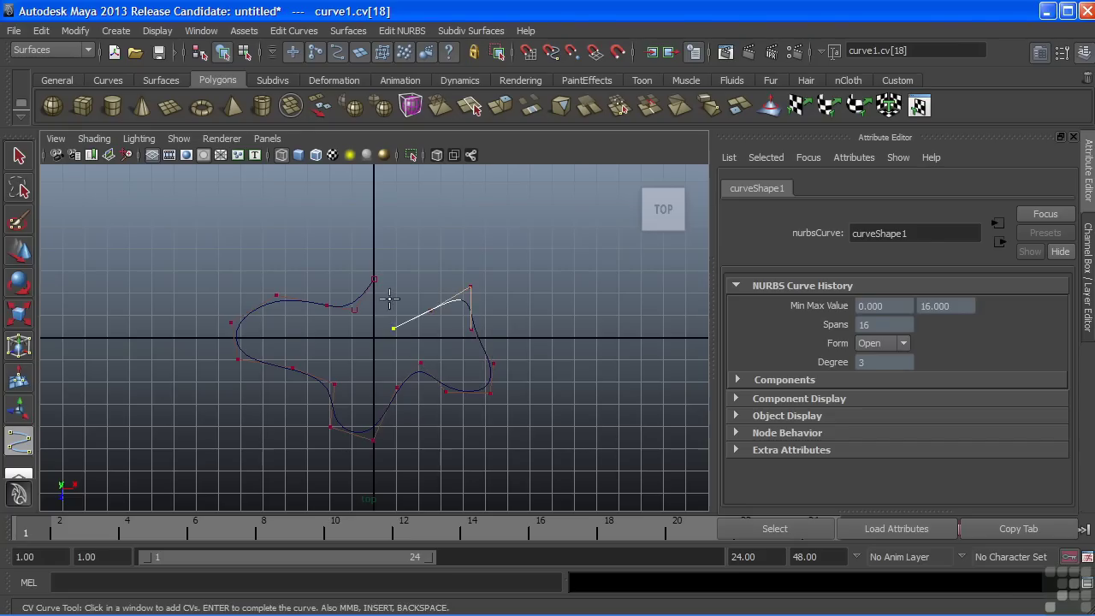
{"action": "left_click", "coordinate": [389, 297]}
{"action": "left_click", "coordinate": [380, 274]}
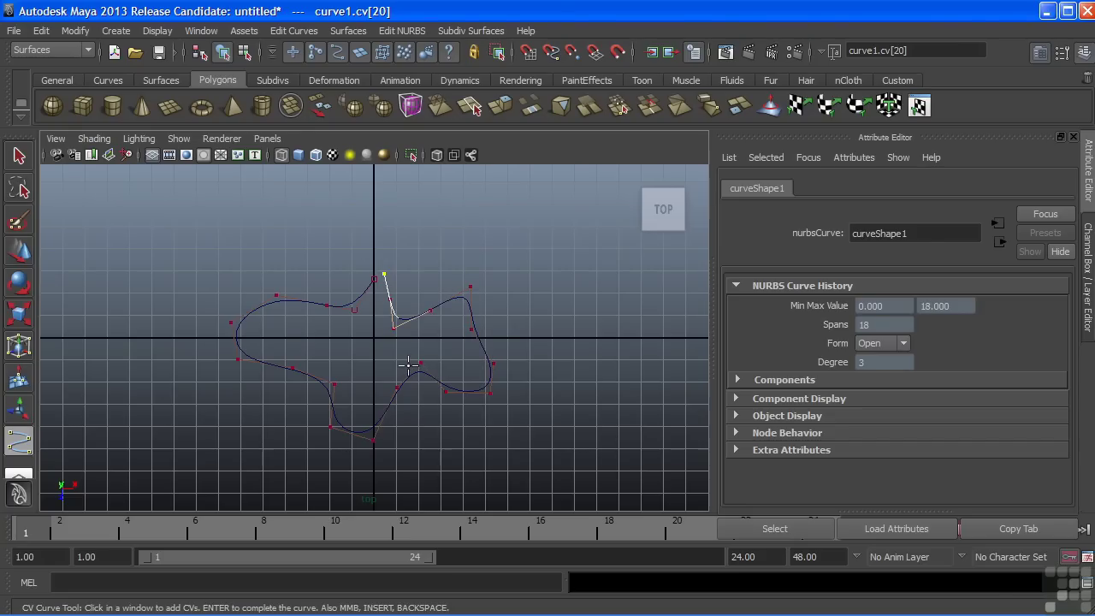
{"action": "key", "text": "Return"}
{"action": "key", "text": "e"}
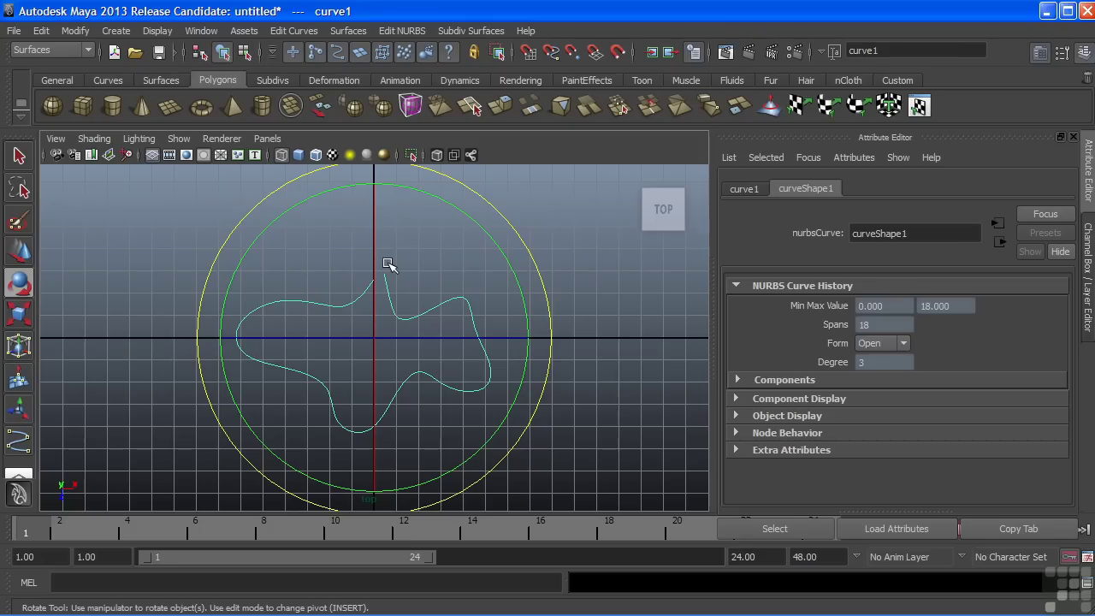
Step: Reshape the curve's start and left side by moving its first control vertices up-left and its lower-left control vertices downward
{"action": "middle_click_drag", "start_coordinate": [344, 320], "coordinate": [370, 320], "text": "alt"}
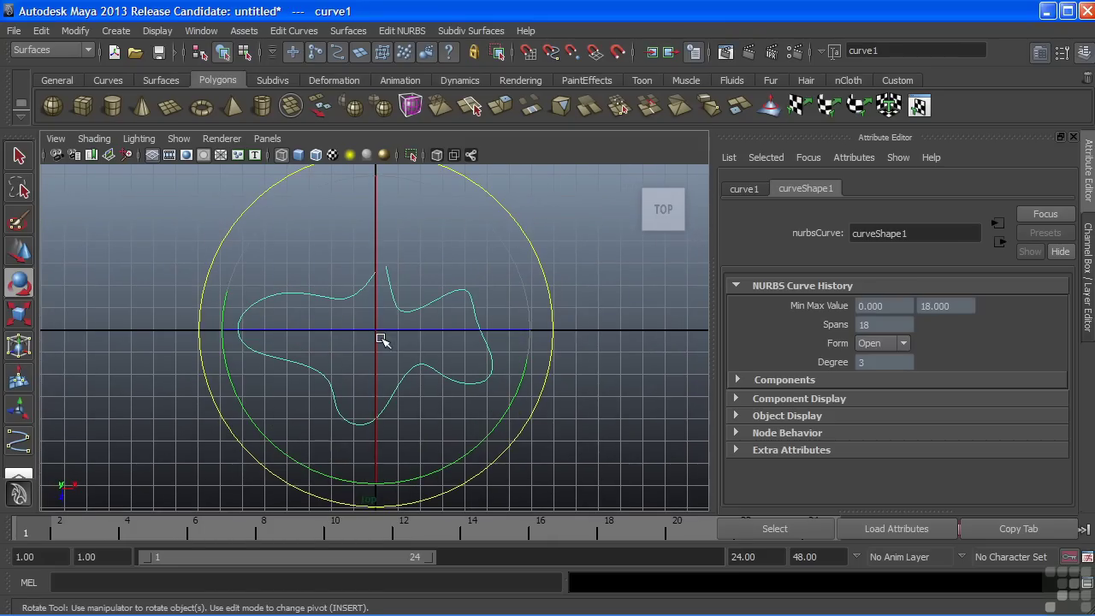
{"action": "right_click", "coordinate": [339, 294]}
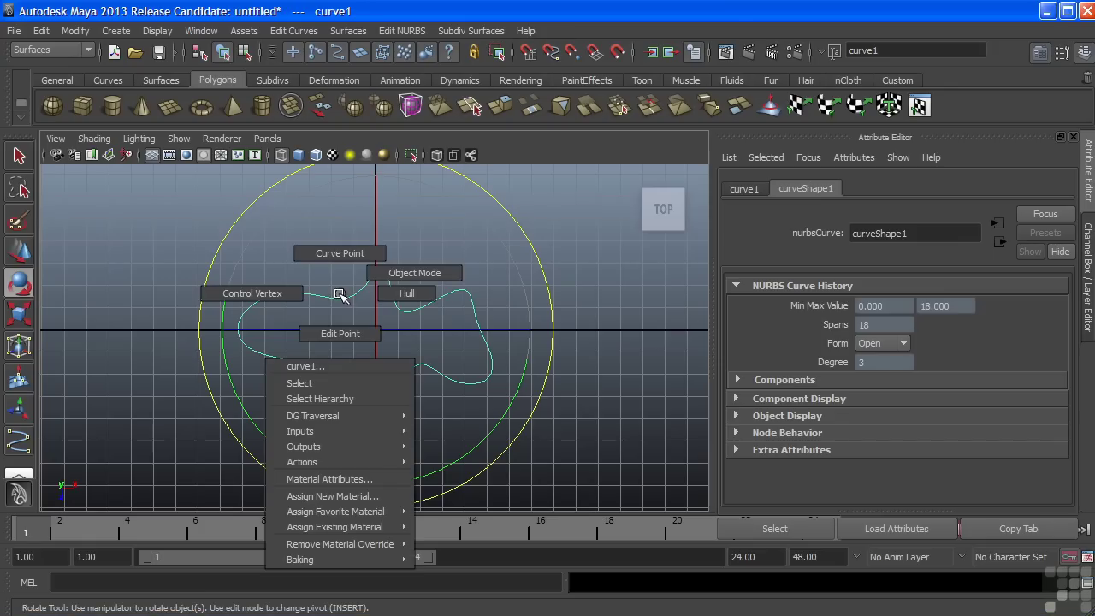
{"action": "right_click_drag", "start_coordinate": [339, 294], "coordinate": [262, 296]}
{"action": "left_click_drag", "start_coordinate": [354, 307], "coordinate": [367, 268]}
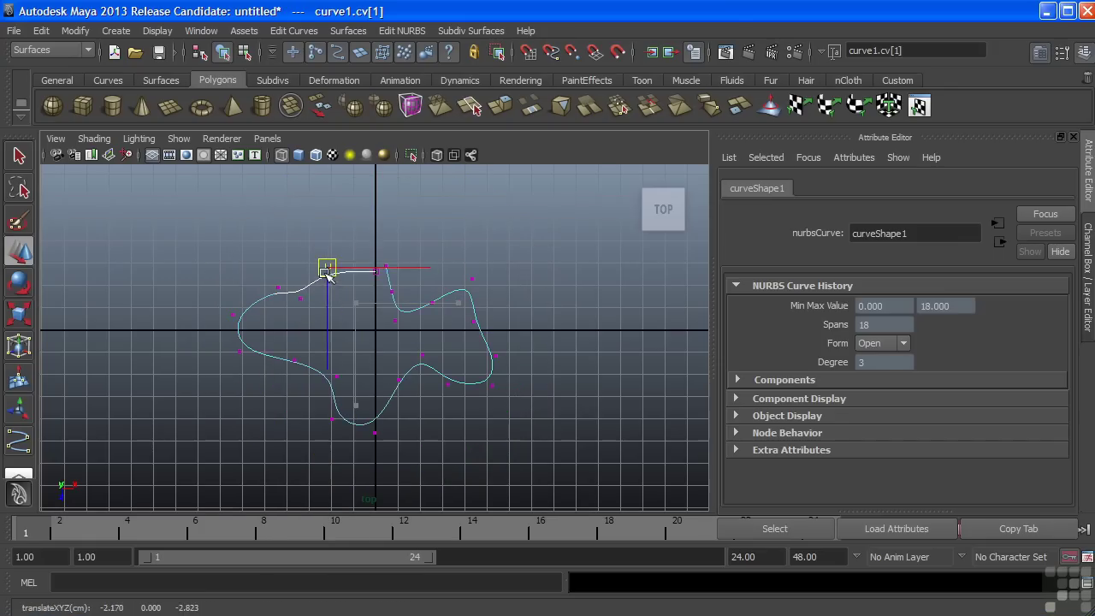
{"action": "left_click", "coordinate": [376, 271]}
{"action": "left_click_drag", "start_coordinate": [231, 337], "coordinate": [250, 369]}
{"action": "left_click_drag", "start_coordinate": [320, 341], "coordinate": [349, 399]}
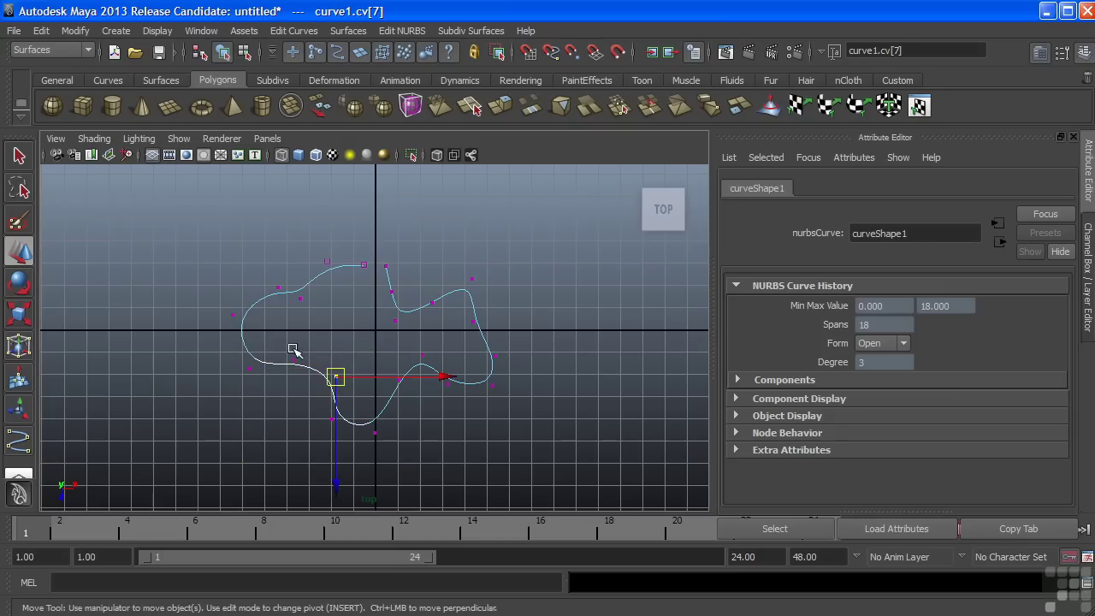
{"action": "left_click_drag", "start_coordinate": [291, 347], "coordinate": [308, 387], "text": "shift"}
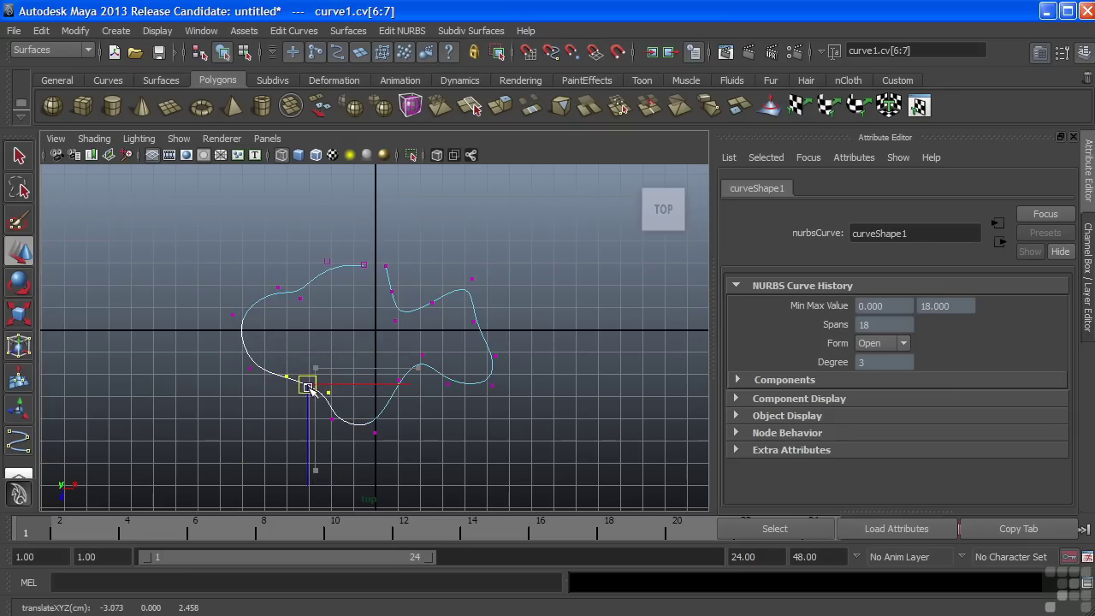
Step: Move the control vertices at the curve's end so it arches smoothly toward the start point
{"action": "left_click_drag", "start_coordinate": [377, 285], "coordinate": [404, 330]}
{"action": "left_click_drag", "start_coordinate": [394, 307], "coordinate": [402, 280]}
{"action": "mouse_move", "coordinate": [378, 258]}
{"action": "left_mouse_down"}
{"action": "mouse_move", "coordinate": [388, 274]}
{"action": "mouse_move", "coordinate": [374, 259]}
{"action": "left_mouse_up"}
Step: Move the control vertices along the curve's right side to form two rounded lobes with an inward notch between them
{"action": "left_click_drag", "start_coordinate": [457, 263], "coordinate": [466, 331]}
{"action": "left_click_drag", "start_coordinate": [475, 323], "coordinate": [507, 337]}
{"action": "left_click_drag", "start_coordinate": [374, 342], "coordinate": [458, 397]}
{"action": "left_click_drag", "start_coordinate": [425, 371], "coordinate": [414, 391]}
{"action": "left_click_drag", "start_coordinate": [508, 342], "coordinate": [484, 368]}
{"action": "left_click_drag", "start_coordinate": [492, 352], "coordinate": [418, 332]}
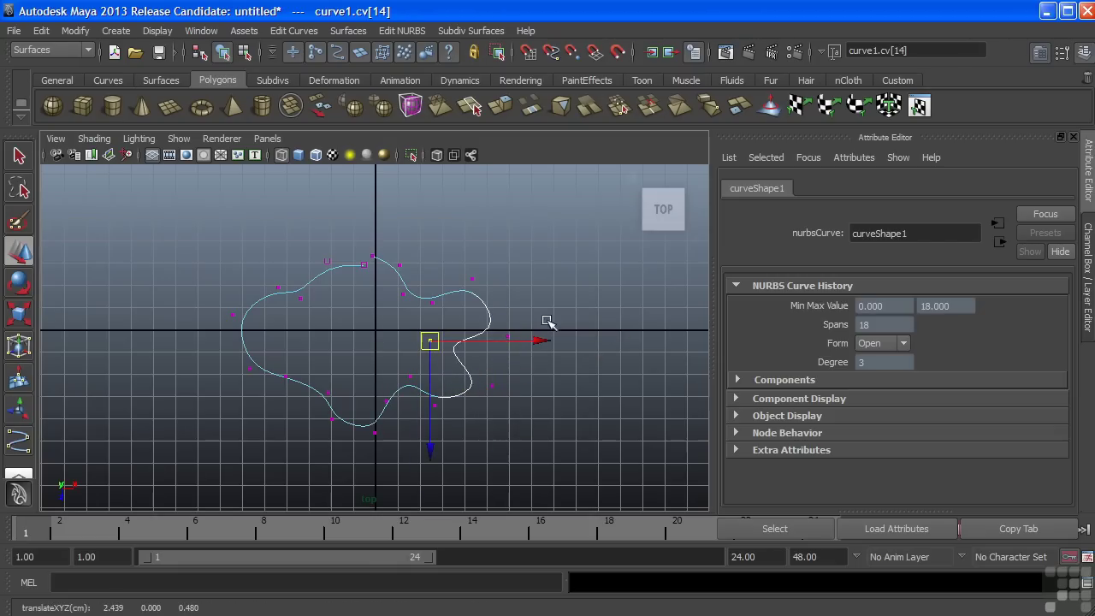
{"action": "left_click", "coordinate": [508, 337]}
{"action": "left_click_drag", "start_coordinate": [508, 339], "coordinate": [499, 324]}
{"action": "left_click", "coordinate": [492, 386]}
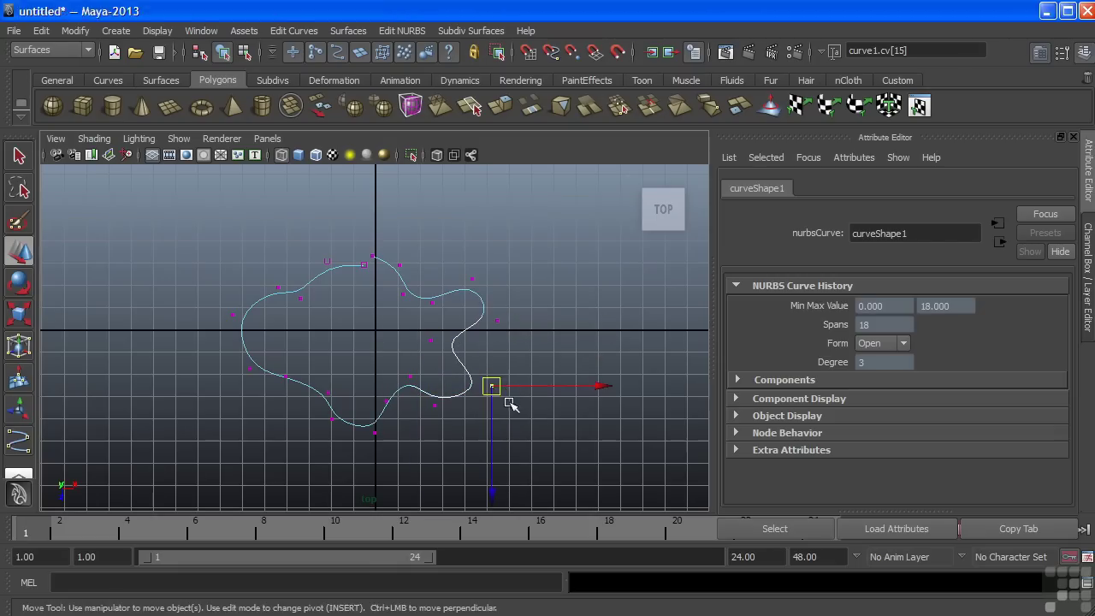
{"action": "left_click", "coordinate": [497, 390]}
{"action": "left_click", "coordinate": [492, 386]}
{"action": "left_click_drag", "start_coordinate": [492, 385], "coordinate": [487, 378]}
Step: Adjust the lower and left control vertices, deepen the upper-left dip, and return the curve to object mode
{"action": "mouse_move", "coordinate": [393, 370]}
{"action": "left_mouse_down"}
{"action": "mouse_move", "coordinate": [450, 417]}
{"action": "mouse_move", "coordinate": [425, 402]}
{"action": "left_mouse_up"}
{"action": "mouse_move", "coordinate": [222, 362]}
{"action": "left_mouse_down"}
{"action": "mouse_move", "coordinate": [264, 404]}
{"action": "mouse_move", "coordinate": [253, 398]}
{"action": "left_mouse_up"}
{"action": "left_click_drag", "start_coordinate": [224, 289], "coordinate": [236, 339]}
{"action": "left_click_drag", "start_coordinate": [232, 315], "coordinate": [232, 329]}
{"action": "left_click_drag", "start_coordinate": [294, 288], "coordinate": [318, 320]}
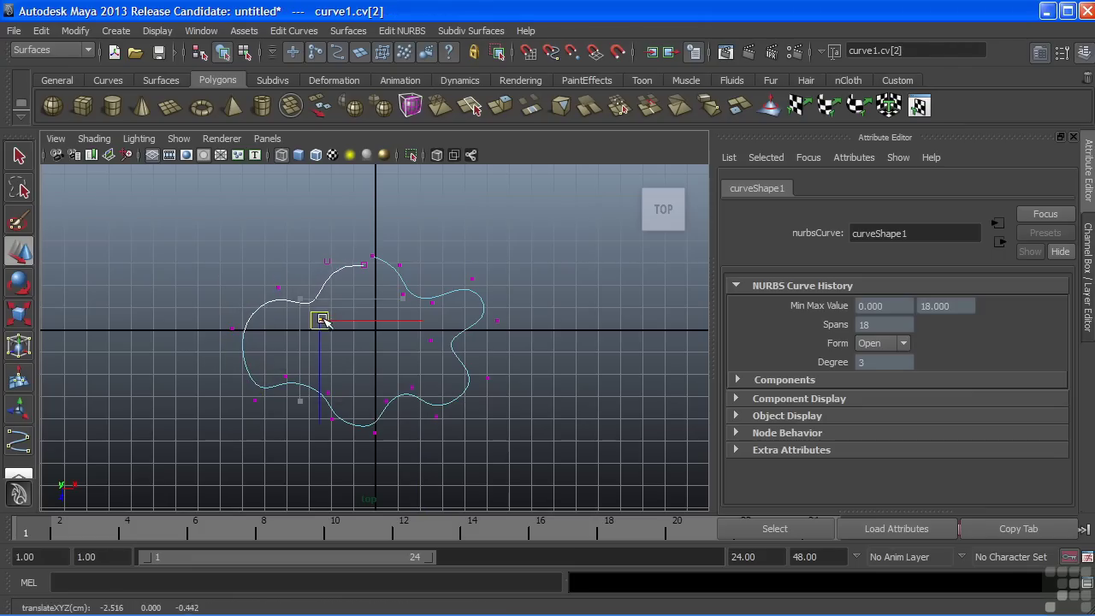
{"action": "right_click_drag", "start_coordinate": [399, 267], "coordinate": [447, 246]}
{"action": "left_click_drag", "start_coordinate": [407, 253], "coordinate": [388, 283]}
{"action": "middle_click_drag", "start_coordinate": [388, 283], "coordinate": [385, 276], "text": "alt"}
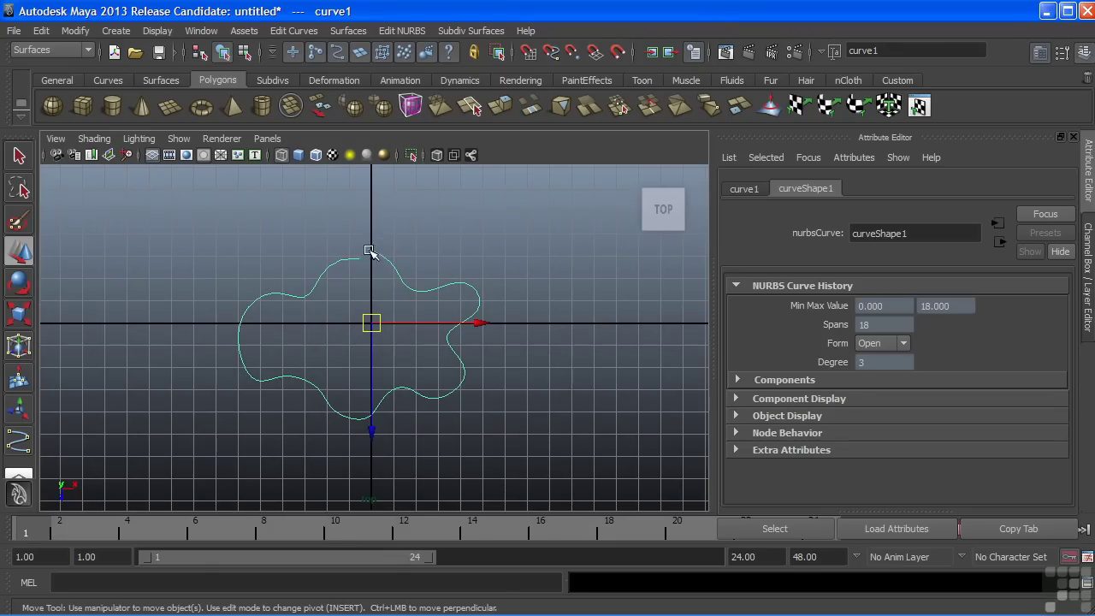
Step: Close the curve with Open/Close Curves, using the Blend shape and a blend bias of 0.5
{"action": "left_click", "coordinate": [293, 31]}
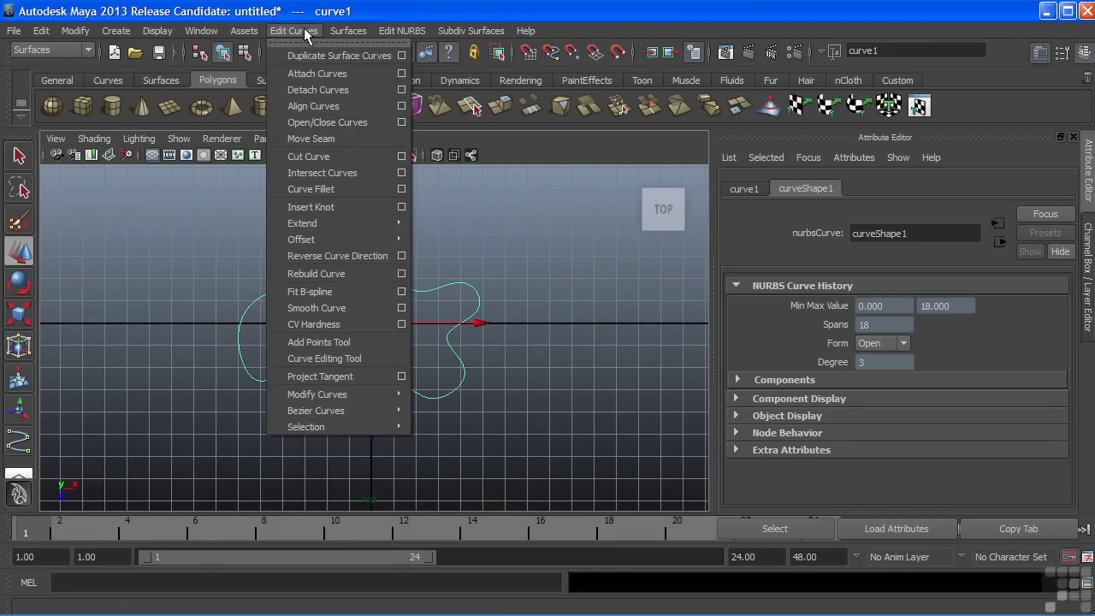
{"action": "left_click", "coordinate": [401, 122]}
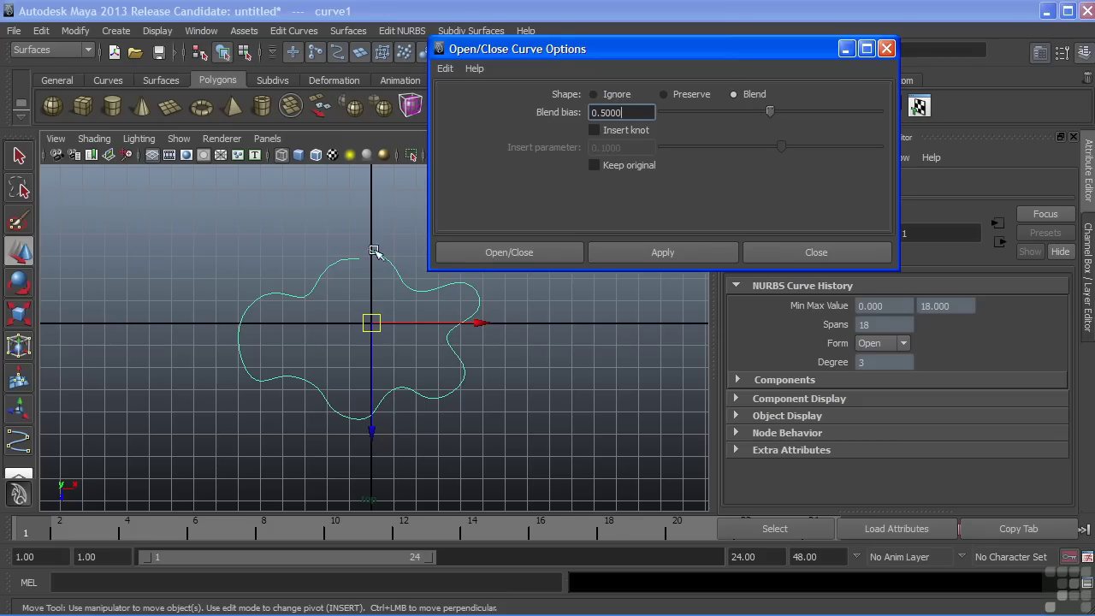
{"action": "left_click", "coordinate": [512, 250]}
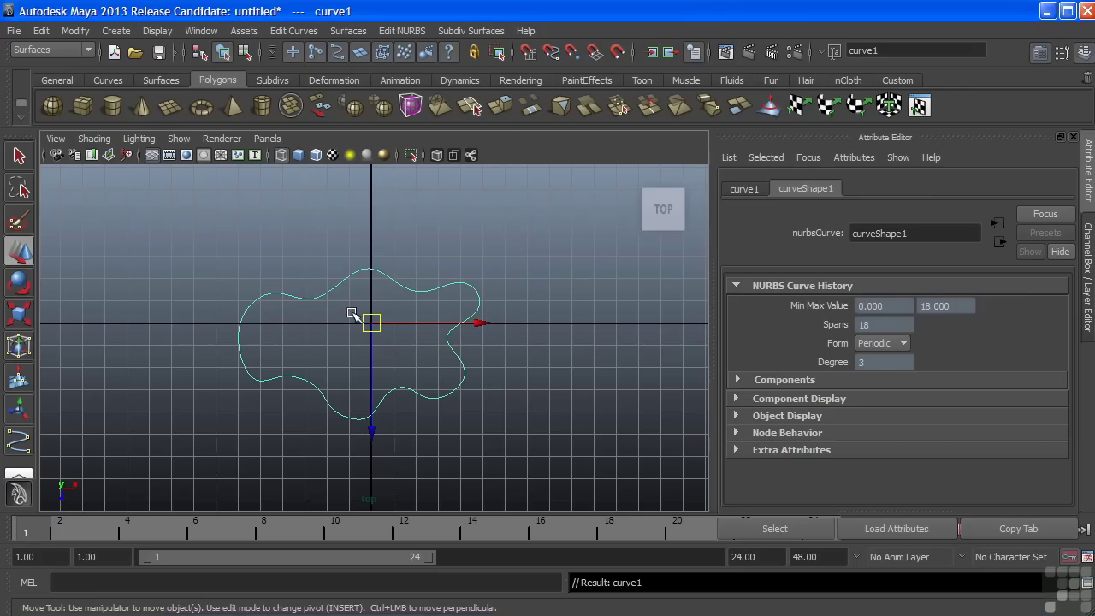
Step: Move the control vertices around the closed seam up and slightly left to round the outline's upper bump, then return to object mode
{"action": "key", "text": "F8"}
{"action": "left_click_drag", "start_coordinate": [345, 244], "coordinate": [411, 304]}
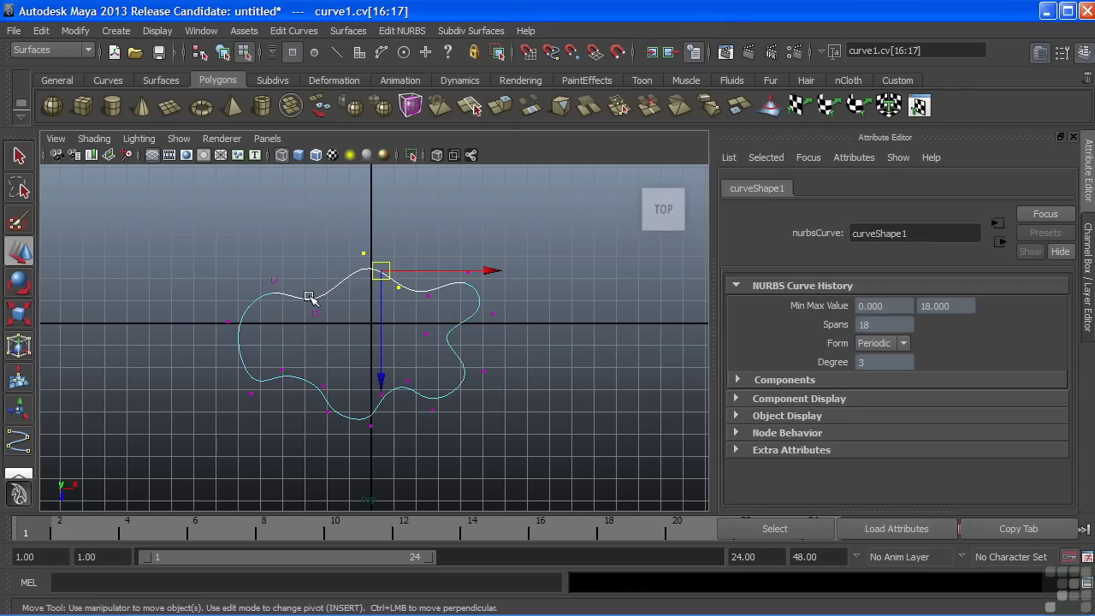
{"action": "left_click_drag", "start_coordinate": [381, 265], "coordinate": [348, 265]}
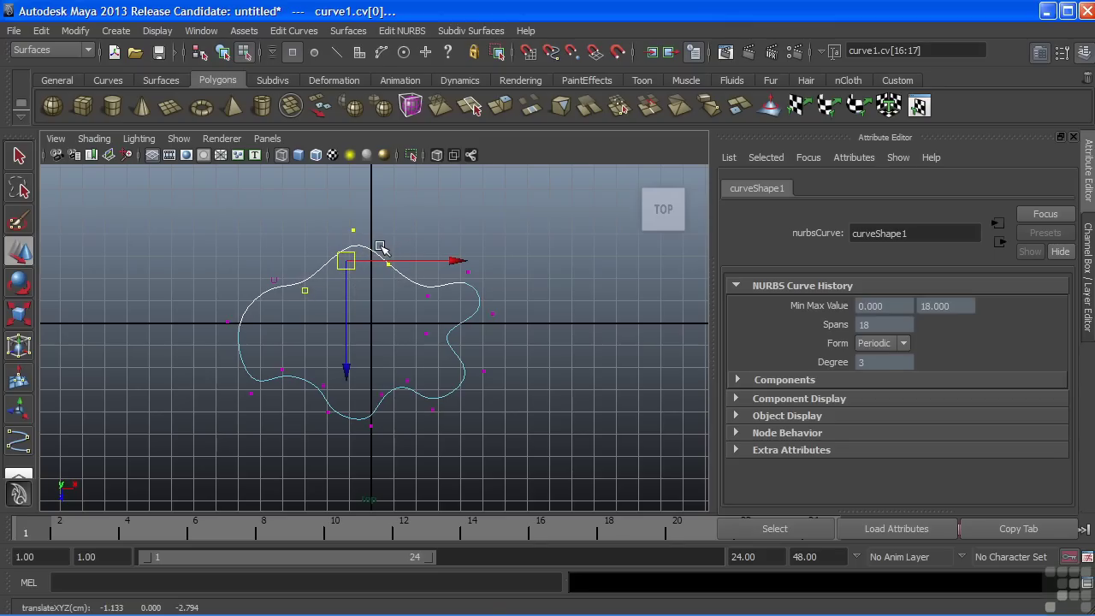
{"action": "key", "text": "F8"}
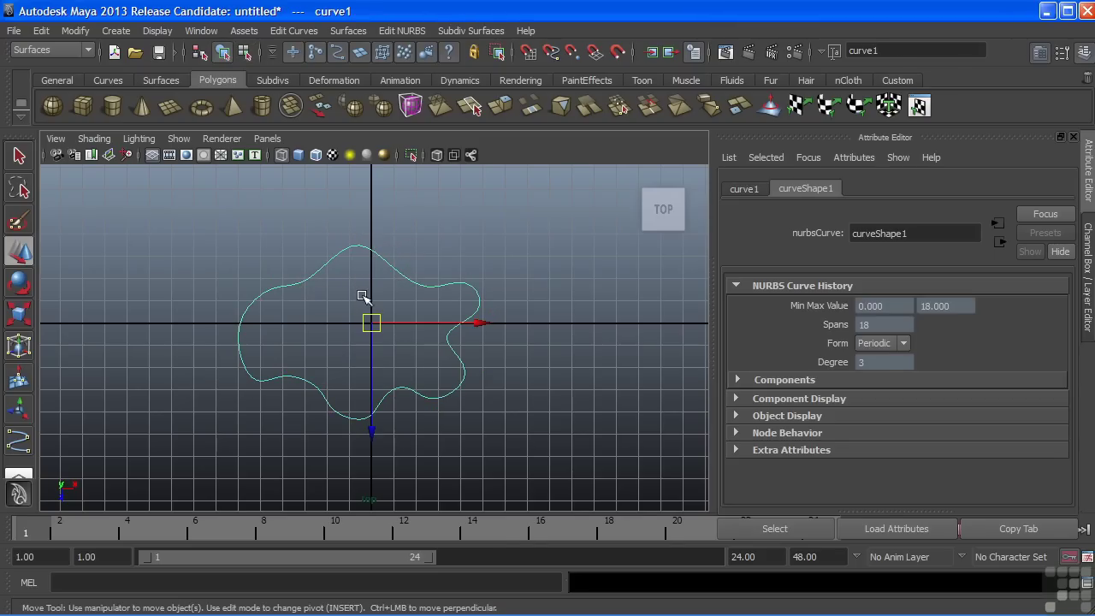
Step: Duplicate the closed curve and move the copy straight down below the original in the perspective view
{"action": "middle_click_drag", "start_coordinate": [362, 297], "coordinate": [410, 298], "text": "alt"}
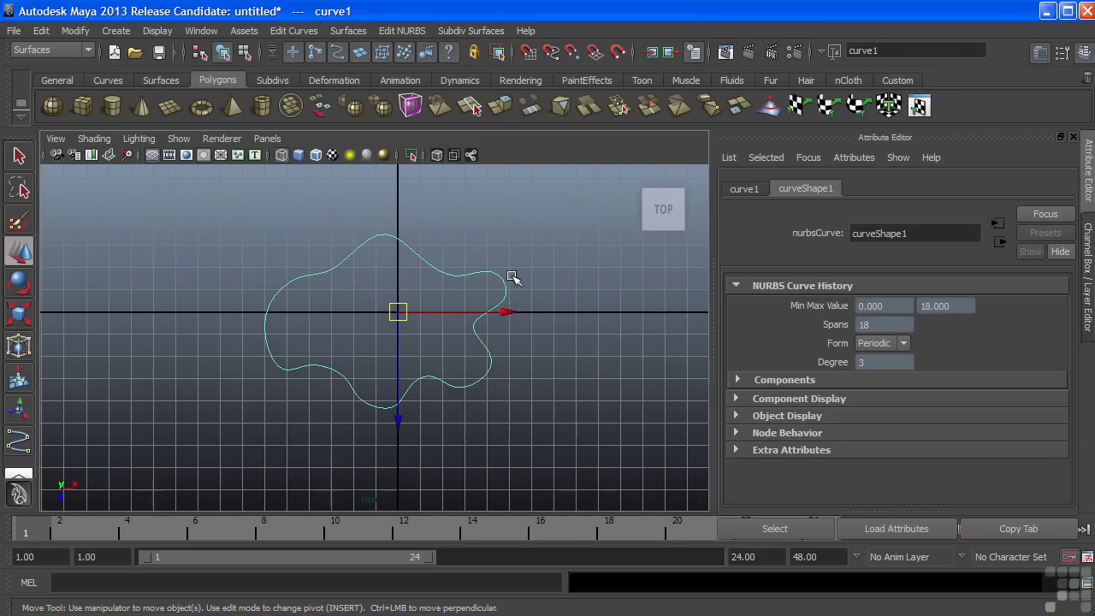
{"action": "key", "text": "space"}
{"action": "key", "text": "space"}
{"action": "mouse_move", "coordinate": [463, 324]}
{"action": "left_mouse_down", "text": "alt"}
{"action": "mouse_move", "coordinate": [486, 314]}
{"action": "mouse_move", "coordinate": [471, 312]}
{"action": "left_mouse_up", "text": "alt"}
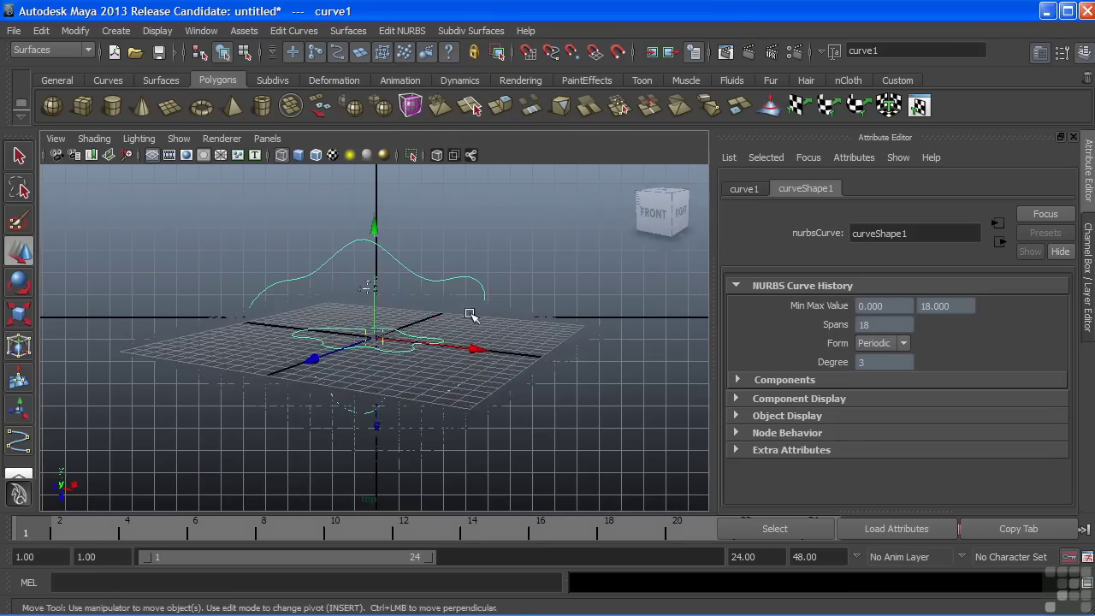
{"action": "middle_click_drag", "start_coordinate": [471, 313], "coordinate": [505, 296], "text": "alt"}
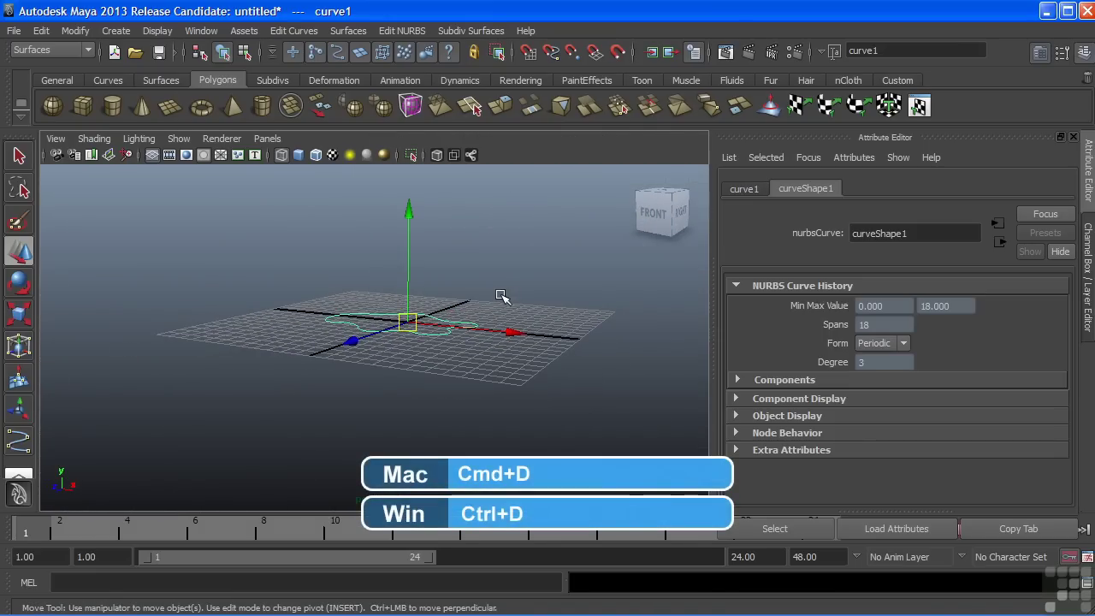
{"action": "key", "text": "ctrl+d"}
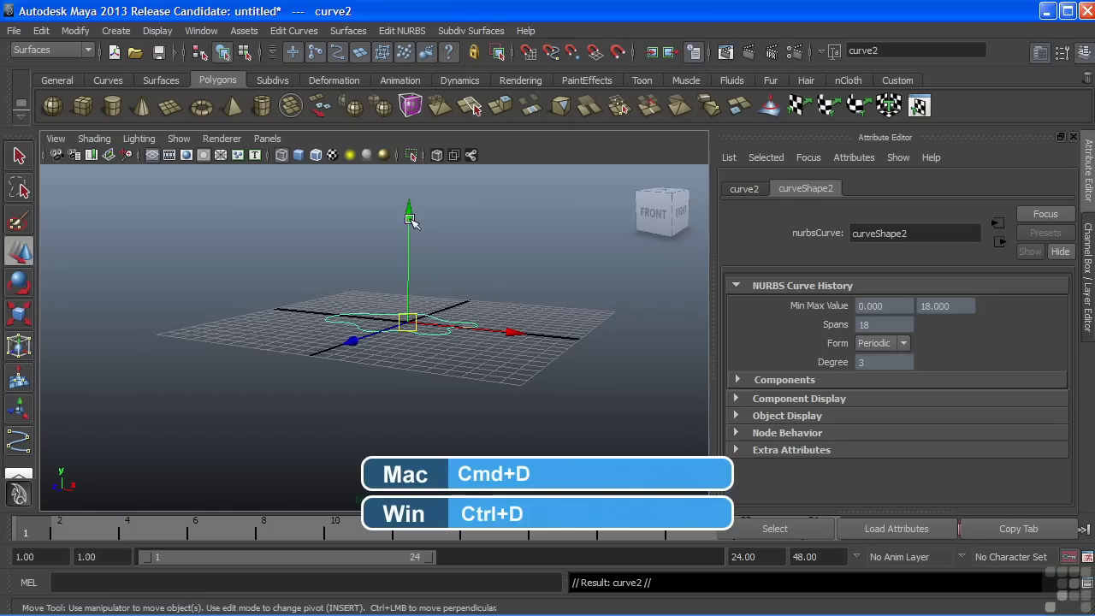
{"action": "left_click_drag", "start_coordinate": [410, 215], "coordinate": [406, 226]}
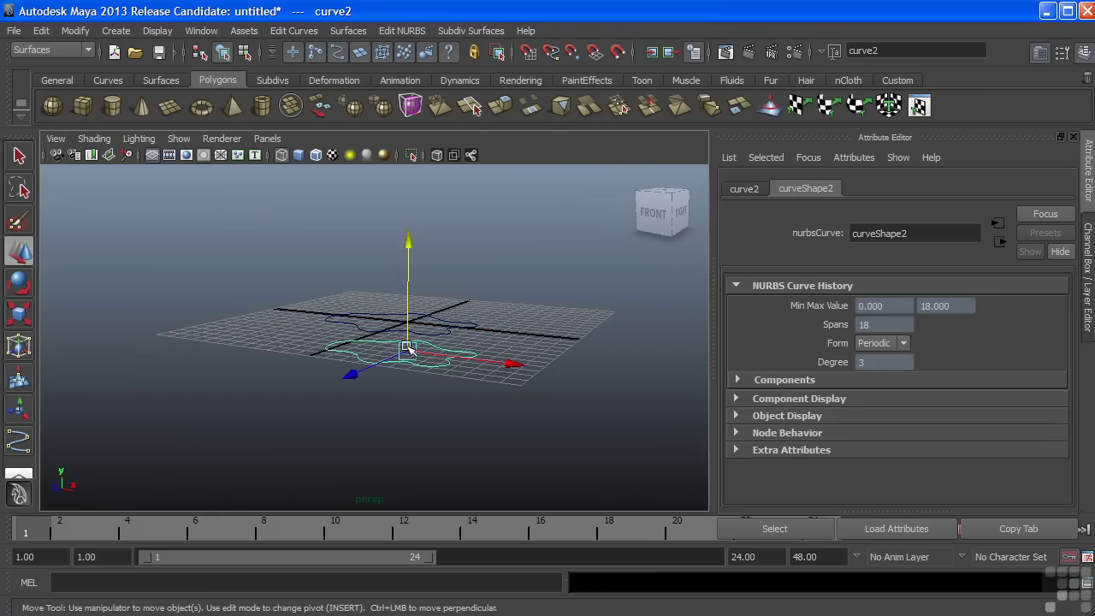
Step: Snap the duplicate curve to the grid 2 units below the original in the front view and shrink the move manipulator
{"action": "key", "text": "space"}
{"action": "key", "text": "space"}
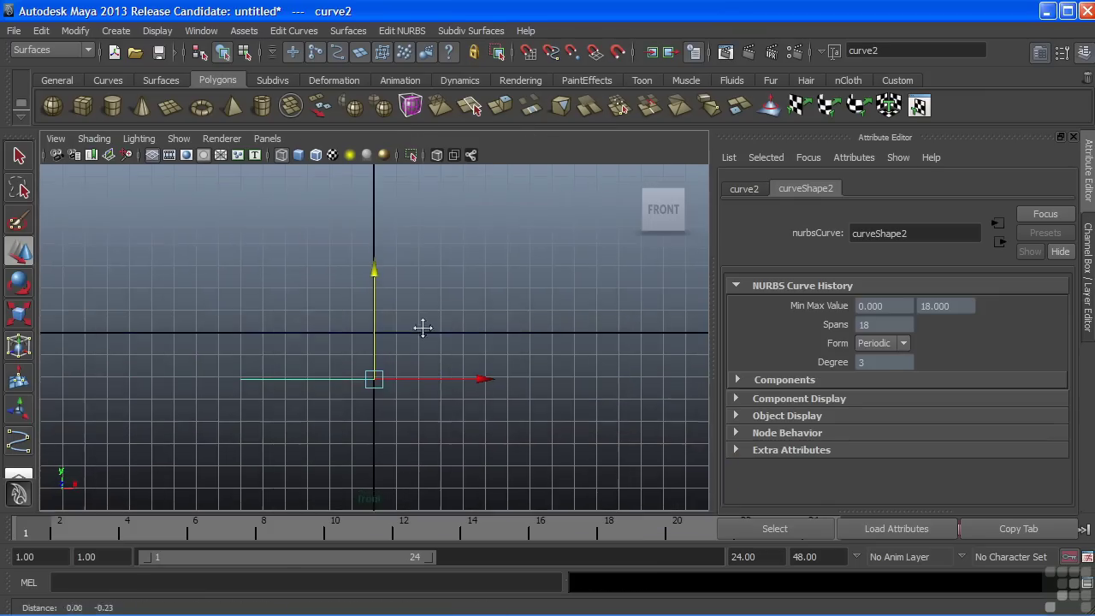
{"action": "middle_click_drag", "start_coordinate": [420, 325], "coordinate": [428, 292], "text": "alt"}
{"action": "key", "text": "x"}
{"action": "left_click_drag", "start_coordinate": [378, 292], "coordinate": [369, 333]}
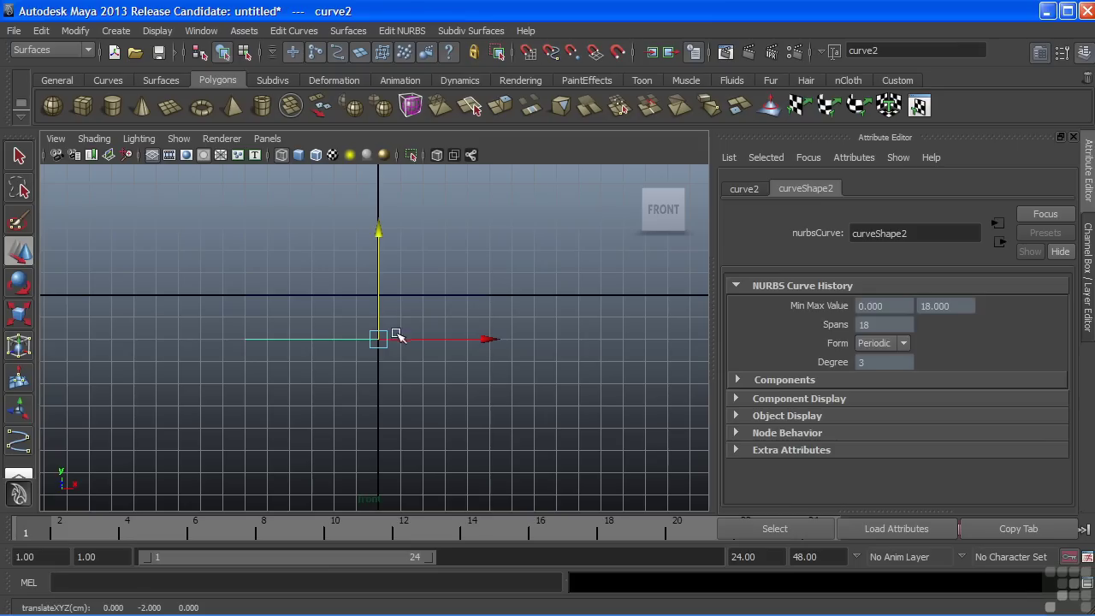
{"action": "key", "text": "minus"}
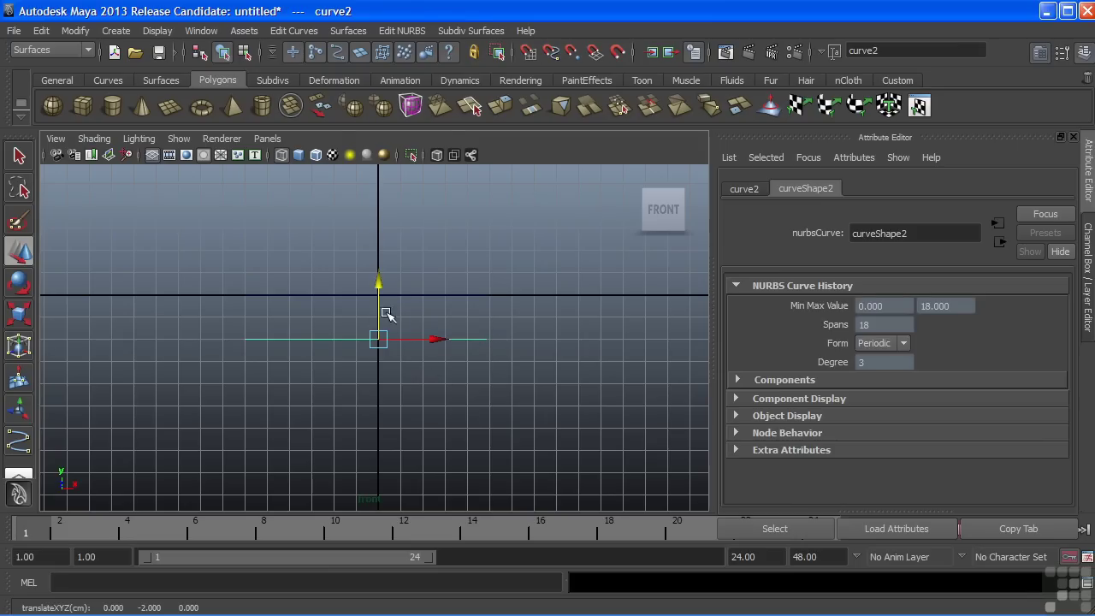
{"action": "middle_click_drag", "start_coordinate": [412, 311], "coordinate": [391, 331], "text": "alt"}
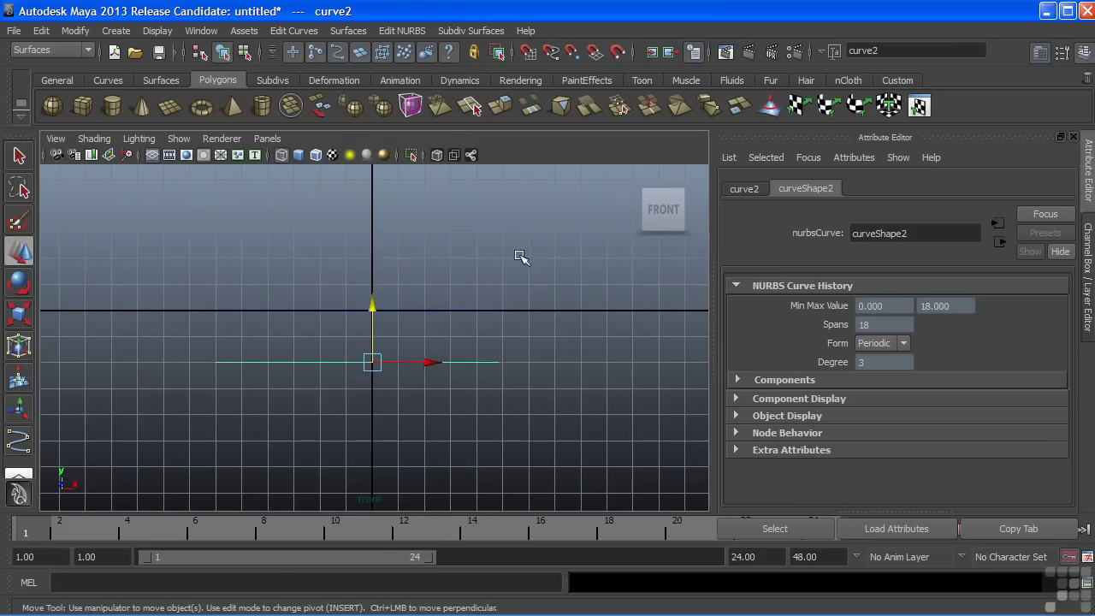
Step: Scale the duplicate curve below the original uniformly to 0.5 in X, Y and Z
{"action": "key", "text": "space"}
{"action": "left_click_drag", "start_coordinate": [569, 240], "coordinate": [533, 243], "text": "alt"}
{"action": "key", "text": "r"}
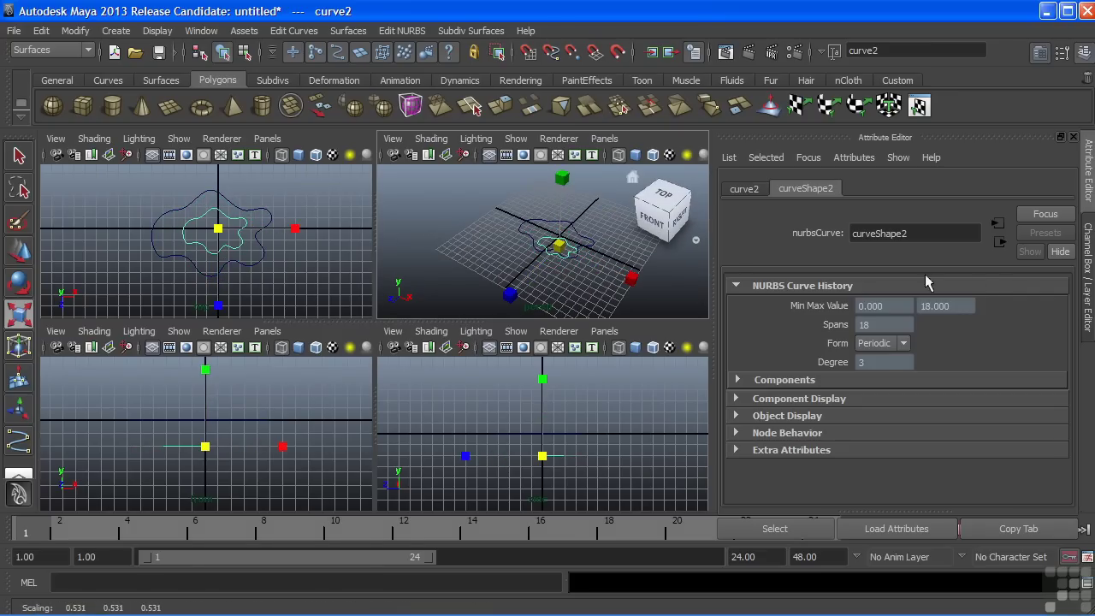
{"action": "left_click", "coordinate": [1088, 263]}
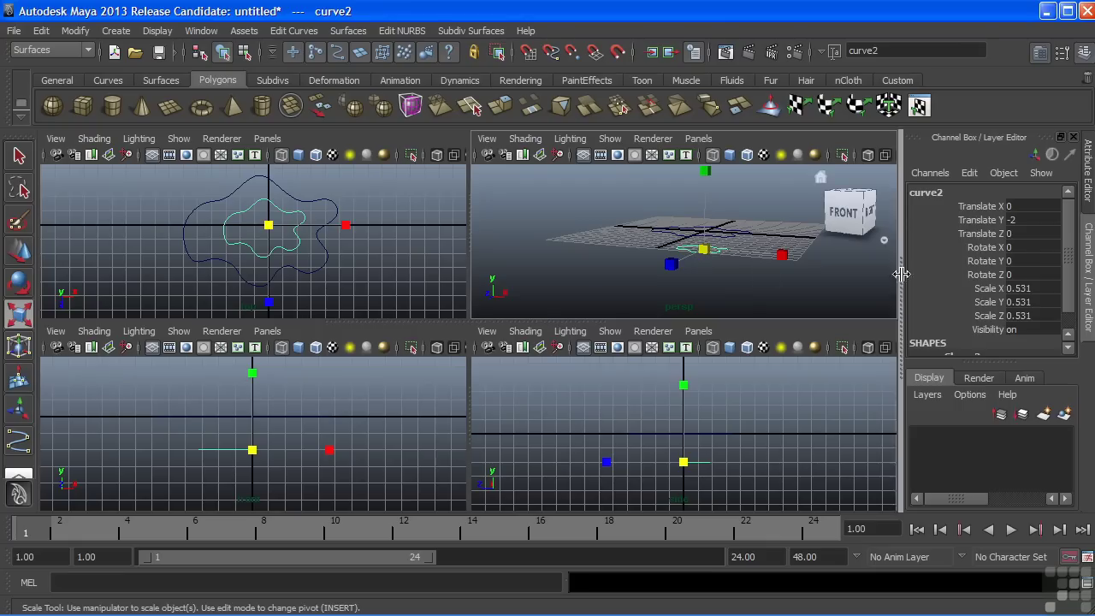
{"action": "left_click_drag", "start_coordinate": [1016, 291], "coordinate": [1021, 315]}
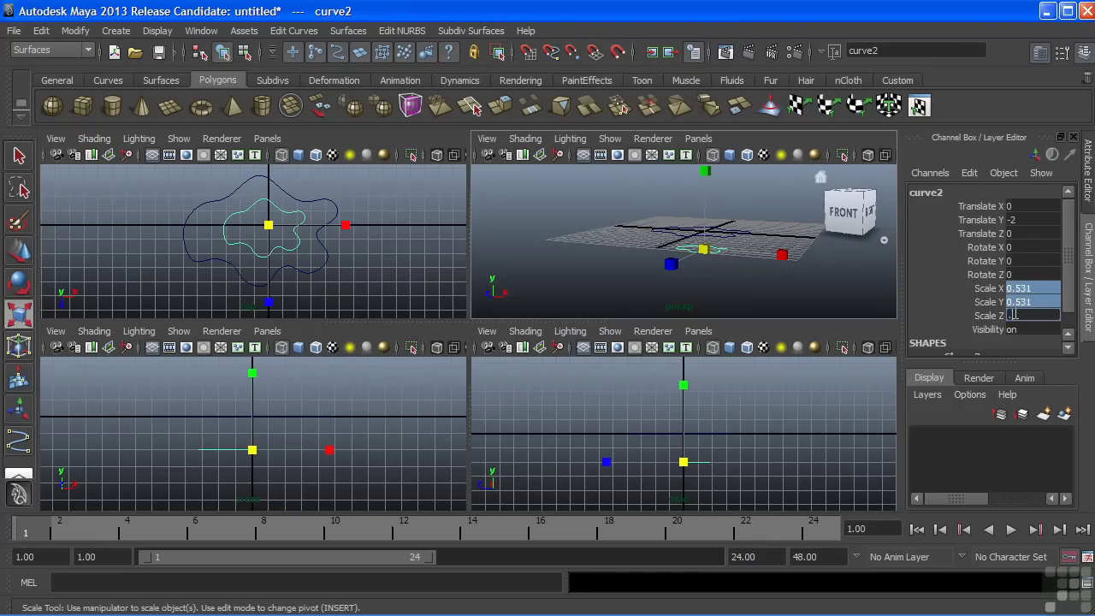
{"action": "type", "text": ".5"}
{"action": "key", "text": "Return"}
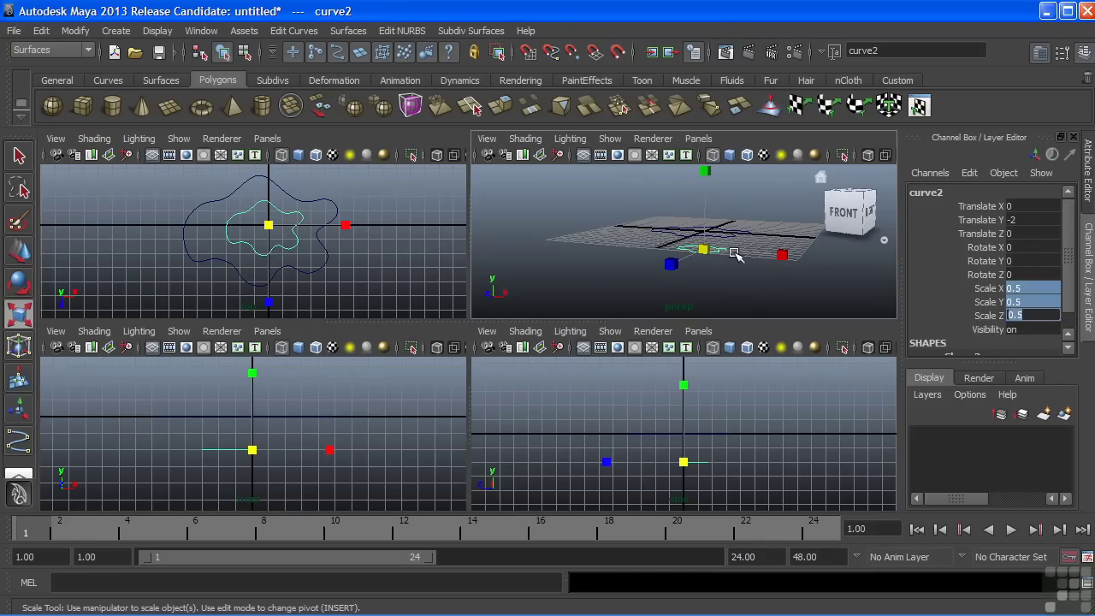
Step: Duplicate the original top curve and snap the copy straight down to Translate Y -3
{"action": "left_click_drag", "start_coordinate": [734, 253], "coordinate": [724, 242], "text": "alt"}
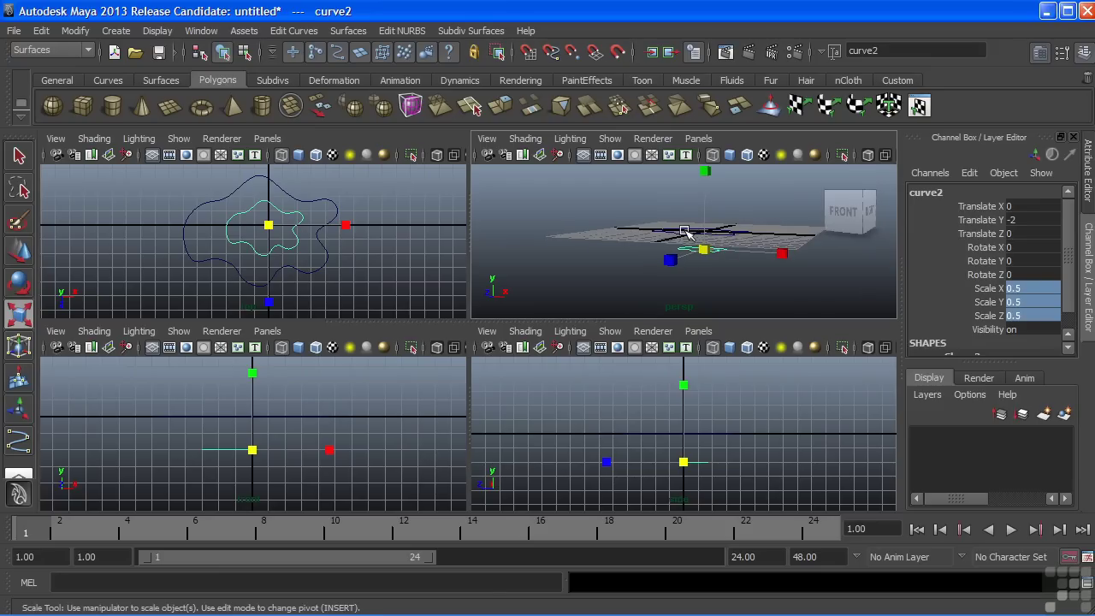
{"action": "left_click", "coordinate": [685, 233]}
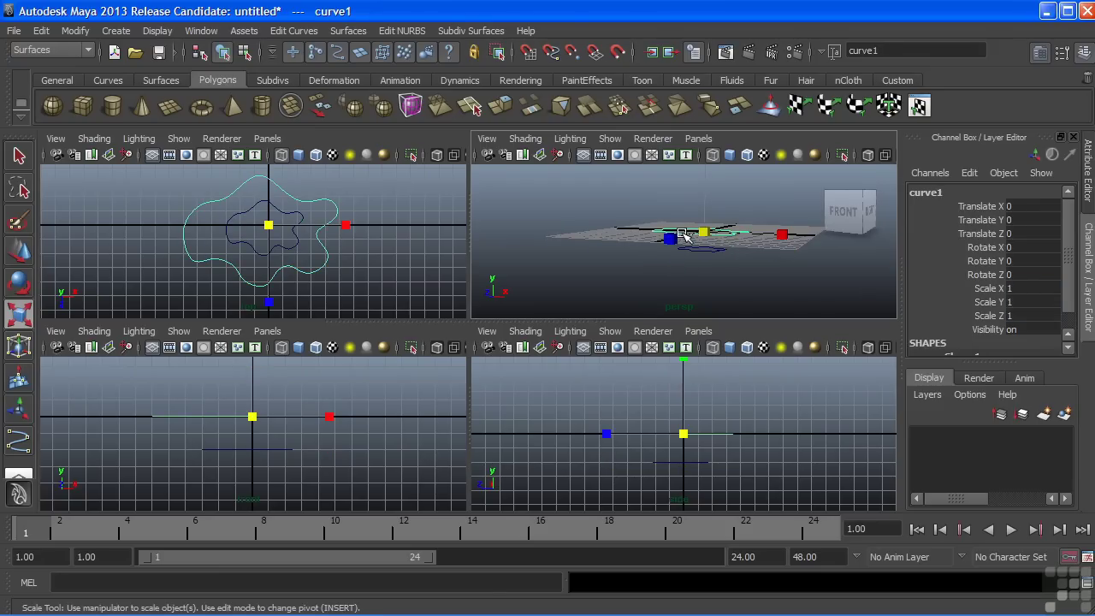
{"action": "key", "text": "ctrl+d"}
{"action": "key", "text": "w"}
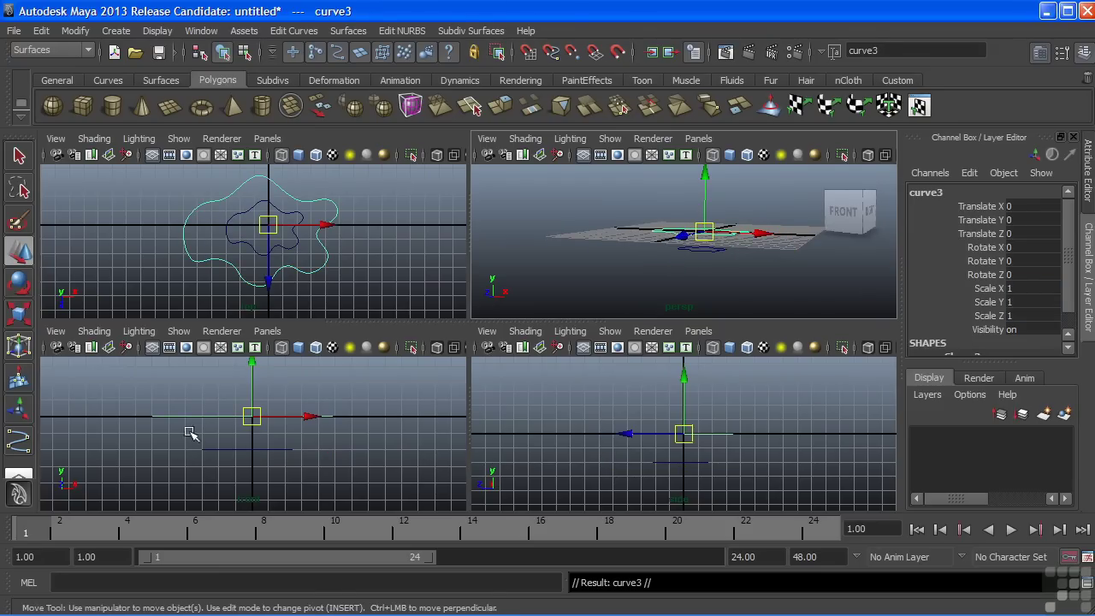
{"action": "key", "text": "x"}
{"action": "left_click_drag", "start_coordinate": [253, 365], "coordinate": [254, 477]}
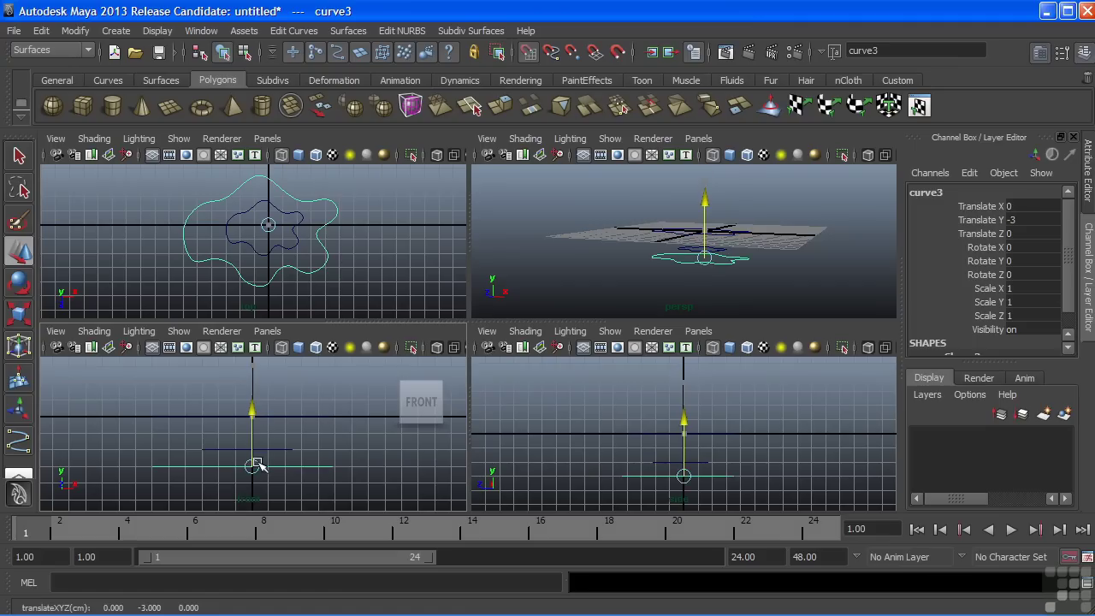
Step: Duplicate the lowest curve and, in the front view, snap the copy straight down to Translate Y -5
{"action": "middle_click_drag", "start_coordinate": [332, 441], "coordinate": [284, 406], "text": "alt"}
{"action": "key", "text": "space"}
{"action": "left_click_drag", "start_coordinate": [631, 274], "coordinate": [567, 313], "text": "alt"}
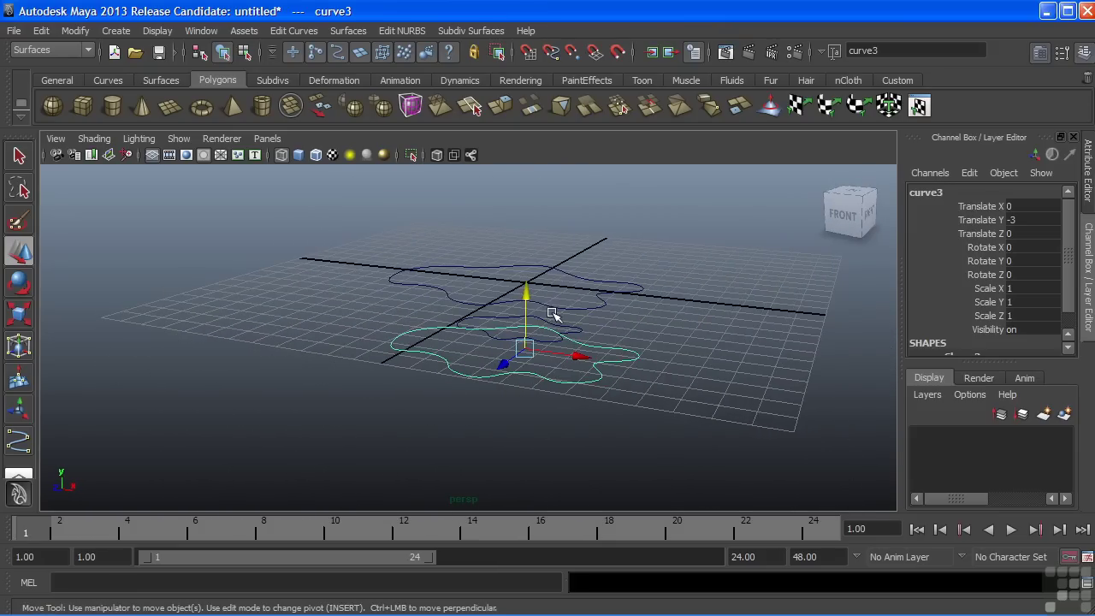
{"action": "key", "text": "ctrl+d"}
{"action": "key", "text": "space"}
{"action": "key", "text": "space"}
{"action": "key", "text": "x"}
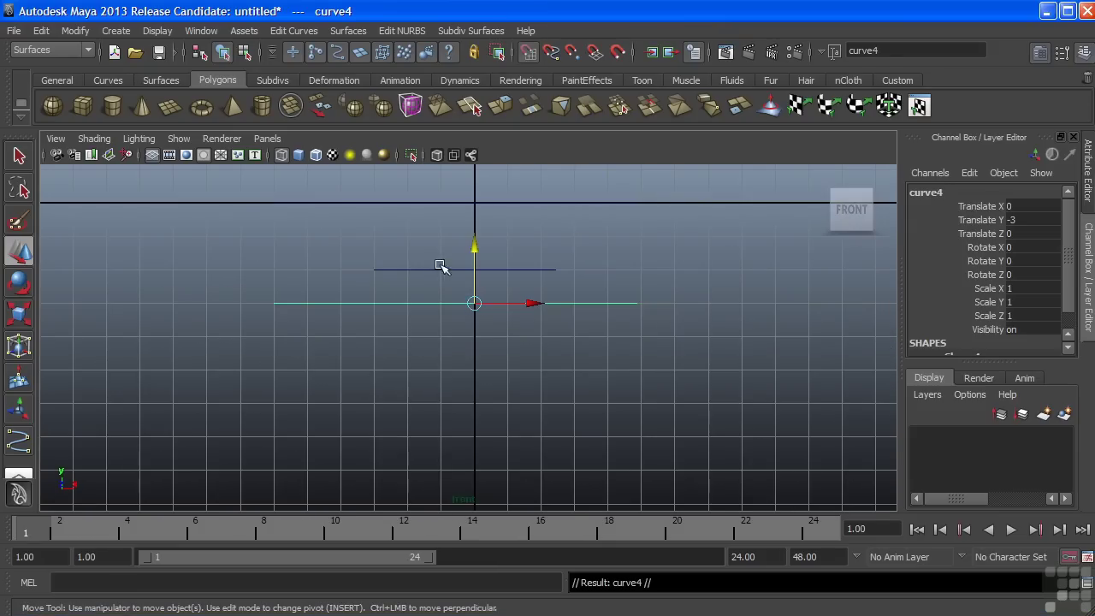
{"action": "left_click_drag", "start_coordinate": [473, 245], "coordinate": [487, 384]}
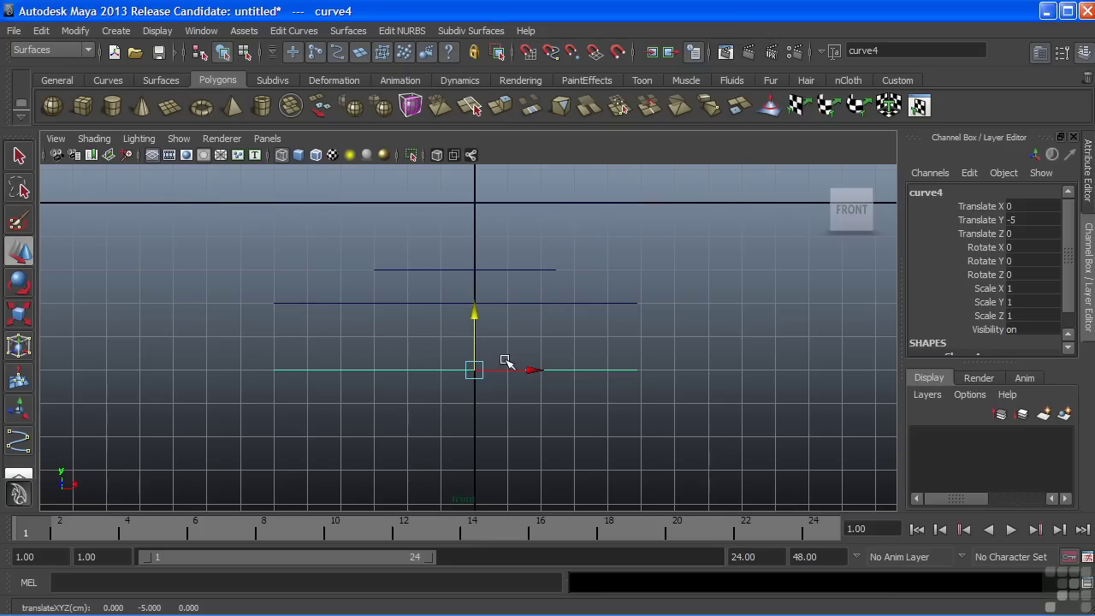
Step: Scale the new lowest curve up uniformly to about 1.244
{"action": "middle_click_drag", "start_coordinate": [511, 343], "coordinate": [494, 328], "text": "alt"}
{"action": "right_click_drag", "start_coordinate": [508, 337], "coordinate": [151, 350], "text": "alt"}
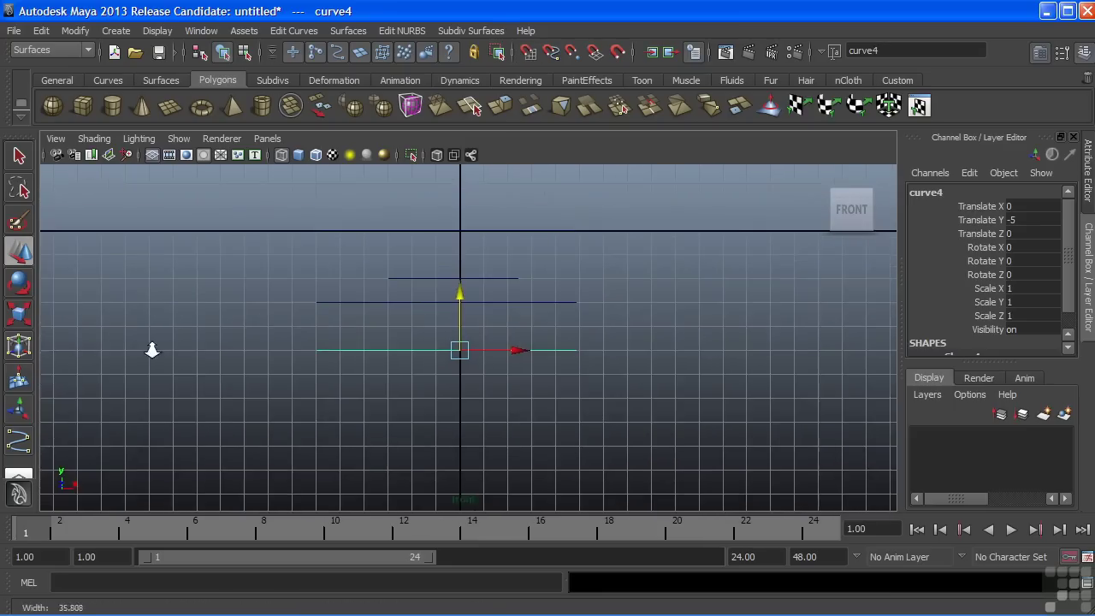
{"action": "middle_click_drag", "start_coordinate": [420, 293], "coordinate": [438, 330], "text": "alt"}
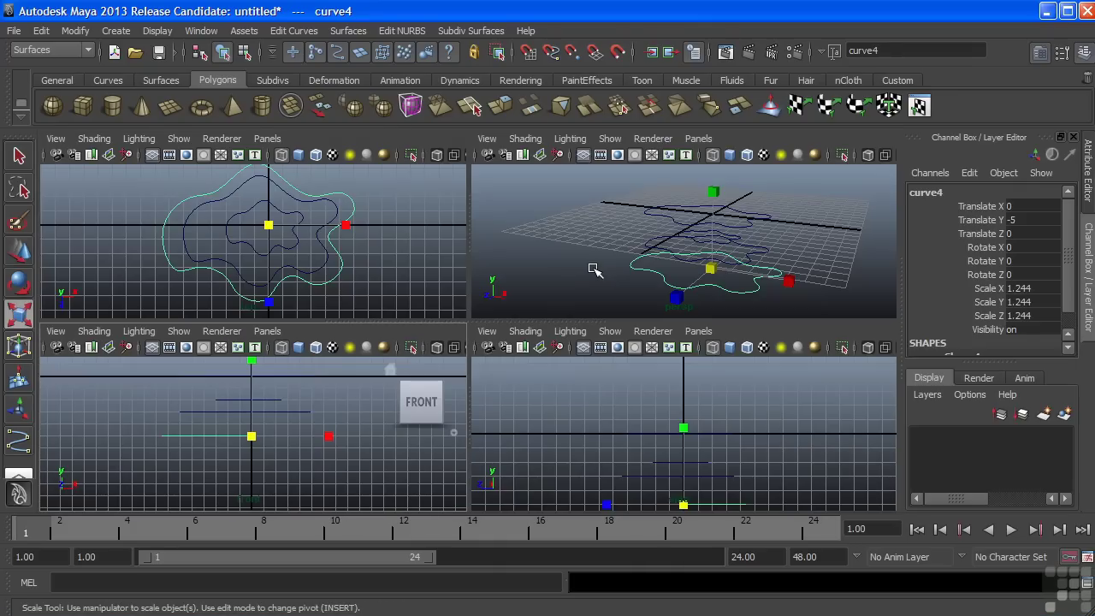
{"action": "key", "text": "space"}
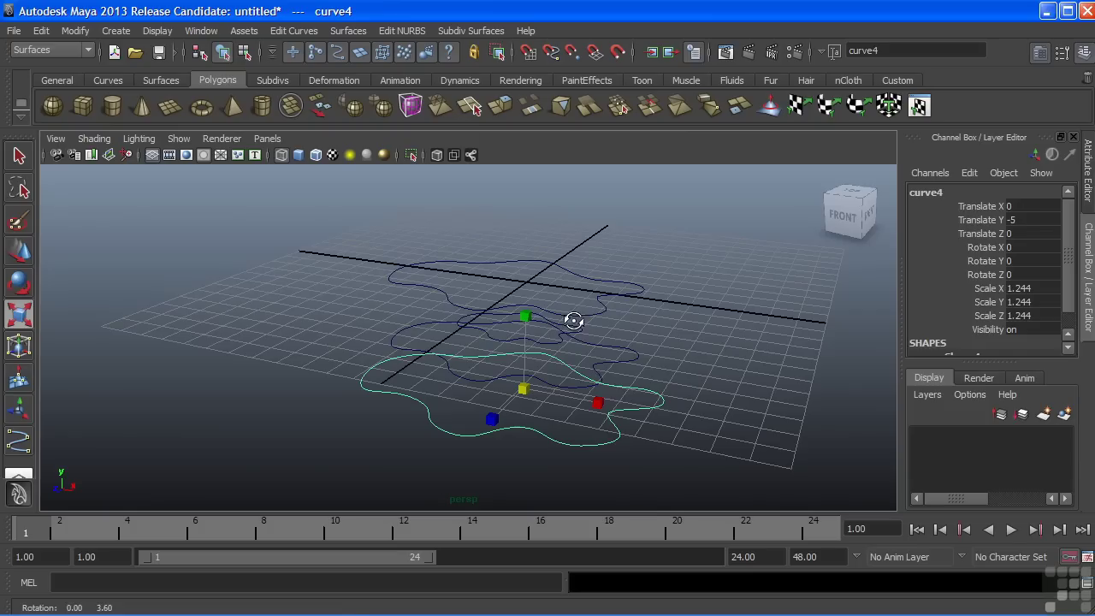
Step: Show the lowest curve's control vertices and, in the top view, move the two upper-left ones outward to fill the dent
{"action": "left_click", "coordinate": [452, 285]}
{"action": "left_click_drag", "start_coordinate": [452, 286], "coordinate": [521, 370], "text": "alt"}
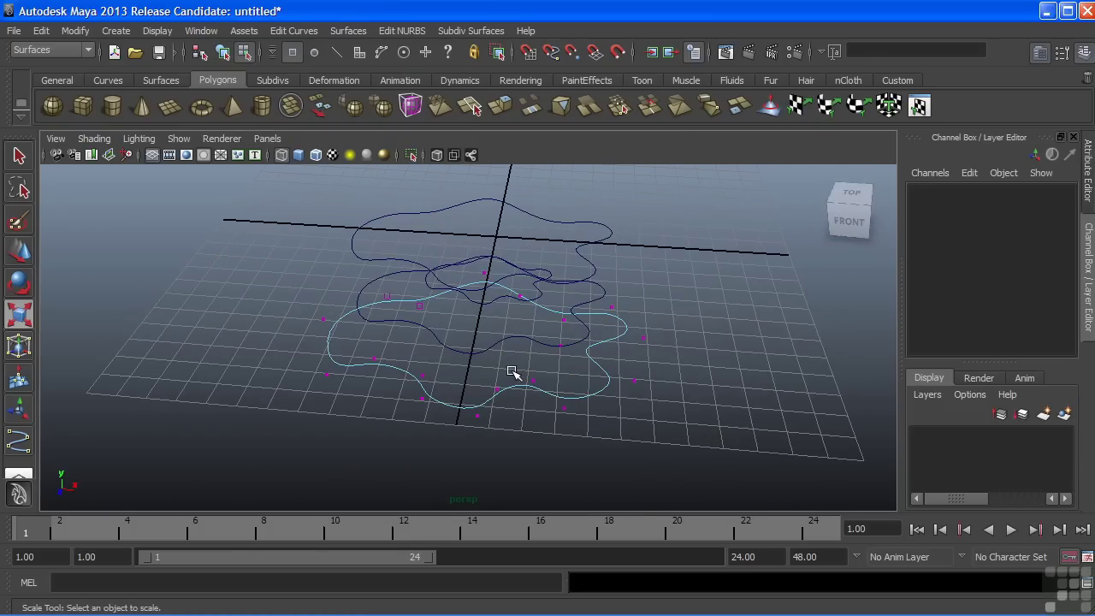
{"action": "key", "text": "space"}
{"action": "key", "text": "space"}
{"action": "right_click_drag", "start_coordinate": [604, 405], "coordinate": [453, 381], "text": "alt"}
{"action": "middle_click_drag", "start_coordinate": [407, 362], "coordinate": [395, 377], "text": "alt"}
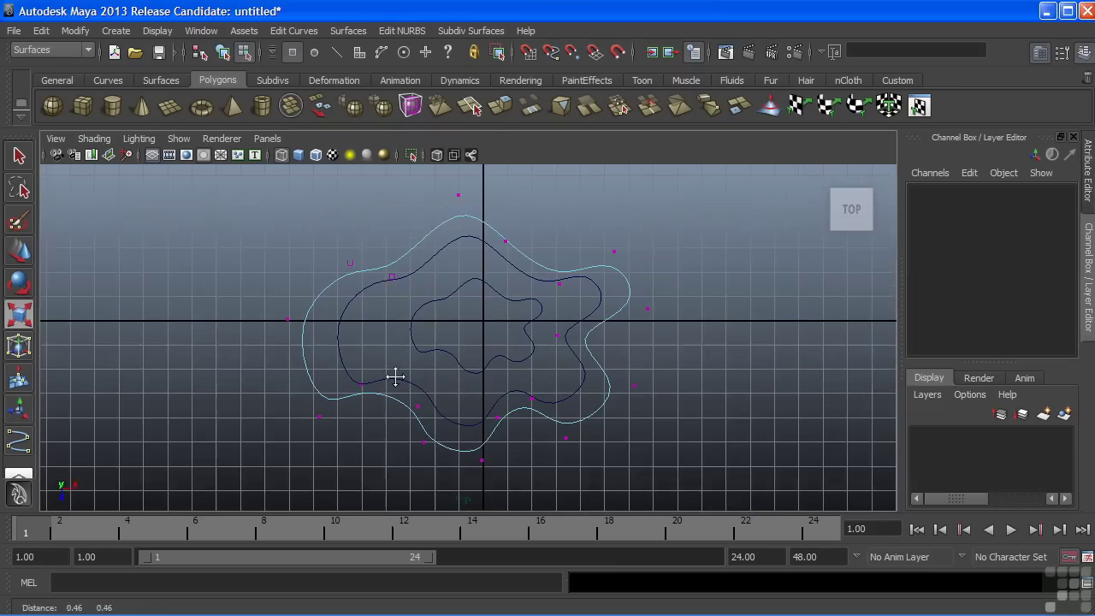
{"action": "key", "text": "r"}
{"action": "left_click", "coordinate": [391, 282]}
{"action": "key", "text": "w"}
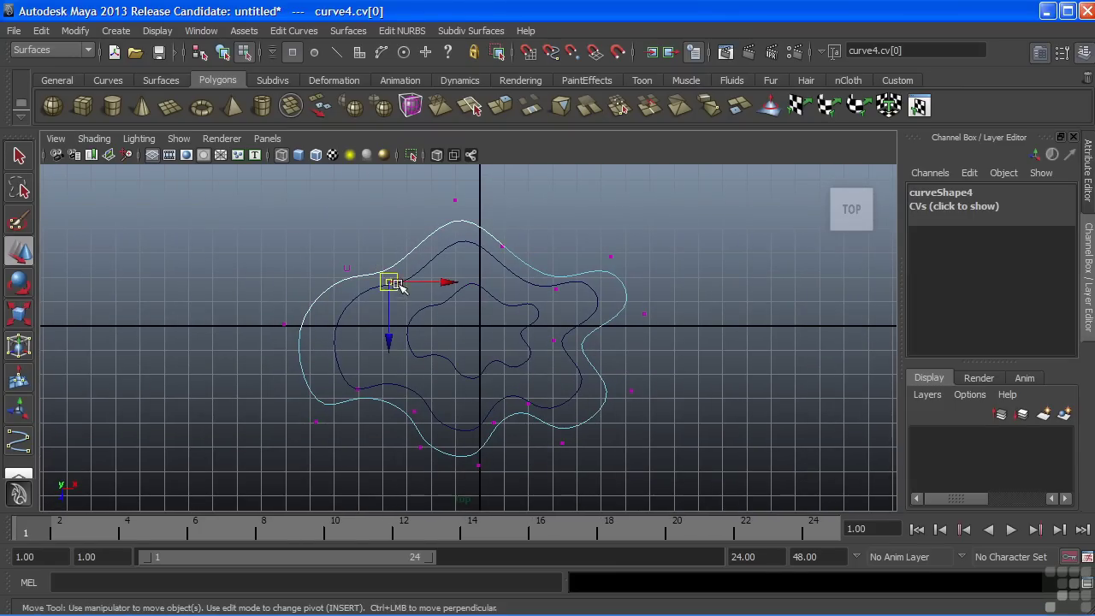
{"action": "left_click_drag", "start_coordinate": [391, 282], "coordinate": [380, 240]}
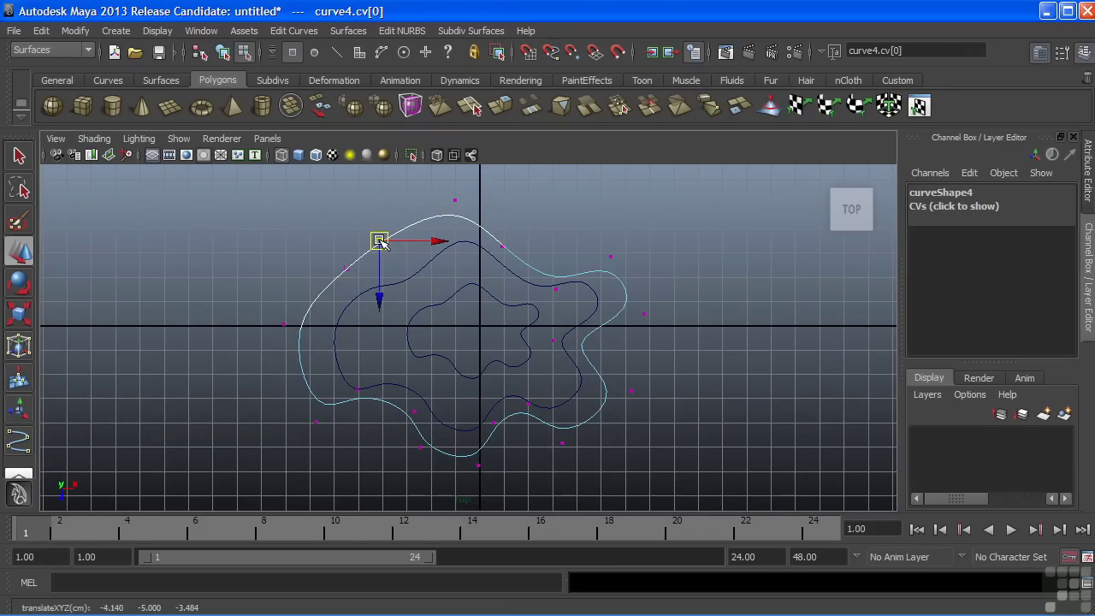
{"action": "key", "text": "Left"}
{"action": "key", "text": "Left"}
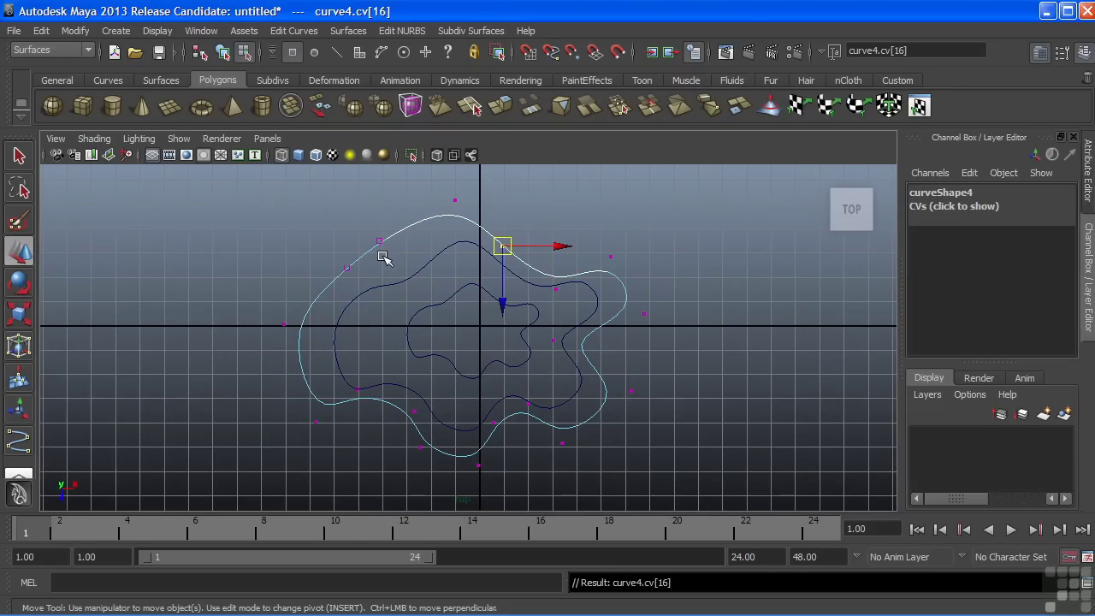
{"action": "key", "text": "Right"}
{"action": "key", "text": "Right"}
{"action": "key", "text": "Right"}
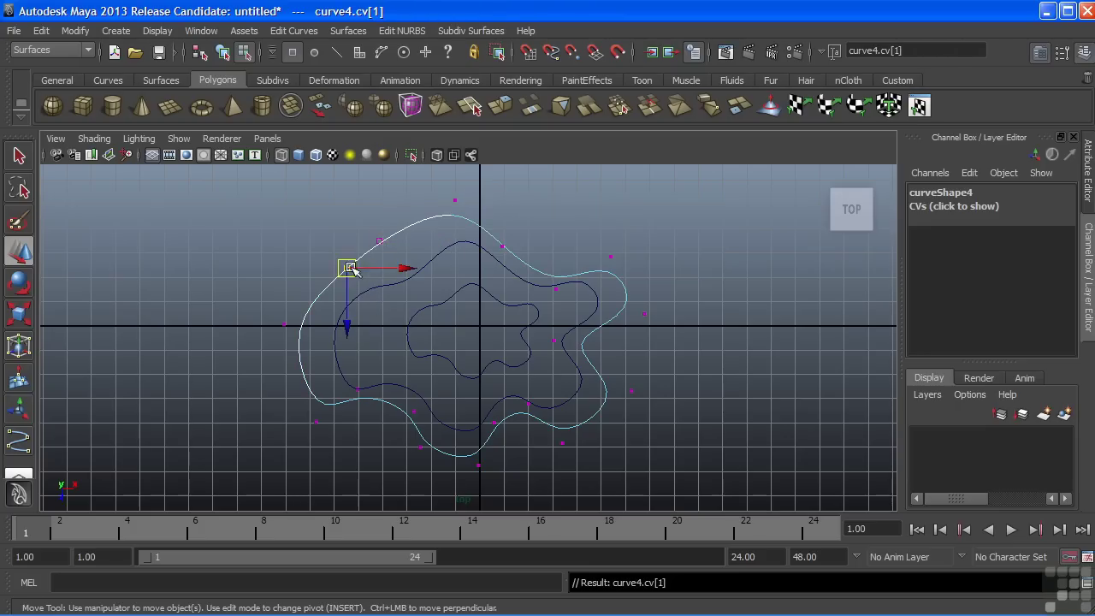
{"action": "left_click_drag", "start_coordinate": [351, 270], "coordinate": [320, 272]}
Step: Move the lowest curve's lower-left and bottom control vertices outward to flatten the dents along its lower edge
{"action": "key", "text": "Right"}
{"action": "key", "text": "Right"}
{"action": "key", "text": "Right"}
{"action": "left_click_drag", "start_coordinate": [367, 392], "coordinate": [395, 442]}
{"action": "key", "text": "Right"}
{"action": "key", "text": "Right"}
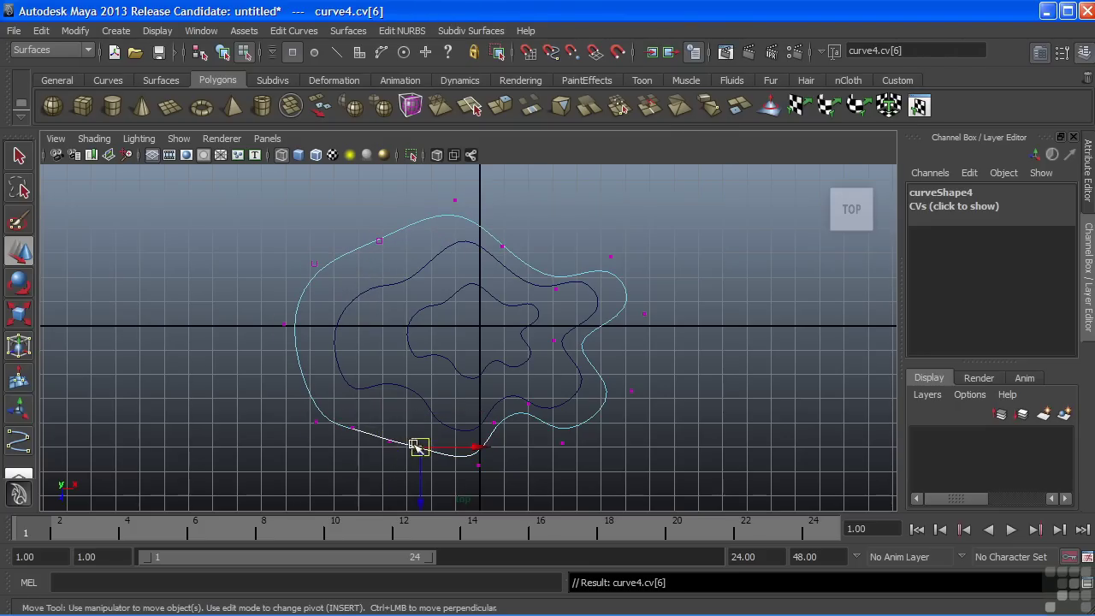
{"action": "key", "text": "Right"}
{"action": "mouse_move", "coordinate": [479, 462]}
{"action": "left_mouse_down"}
{"action": "mouse_move", "coordinate": [473, 450]}
{"action": "mouse_move", "coordinate": [479, 472]}
{"action": "left_mouse_up"}
{"action": "key", "text": "Right"}
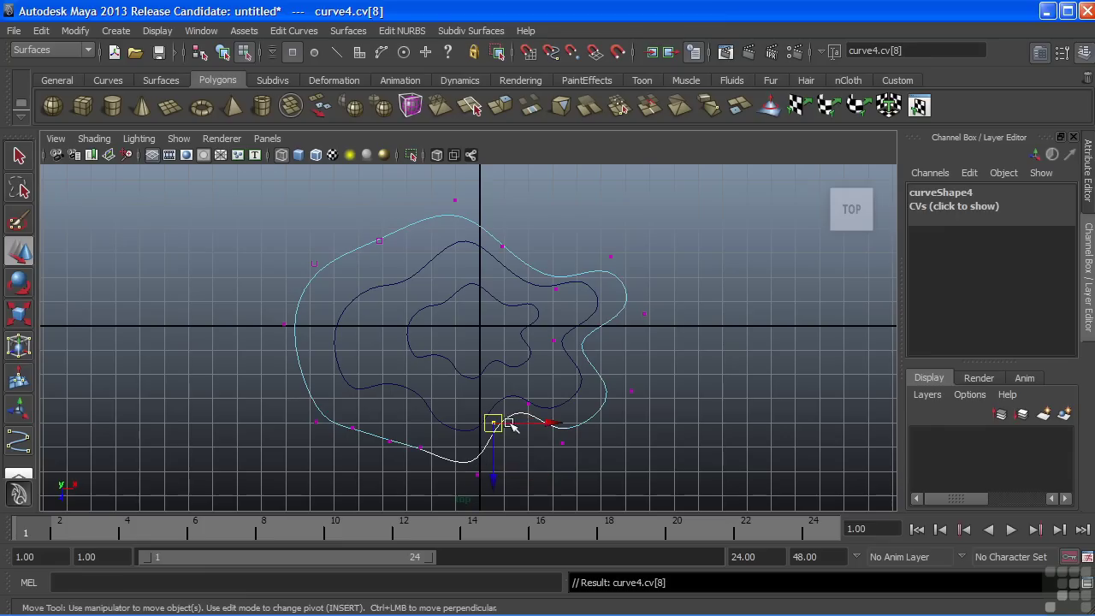
{"action": "left_click_drag", "start_coordinate": [510, 423], "coordinate": [509, 445]}
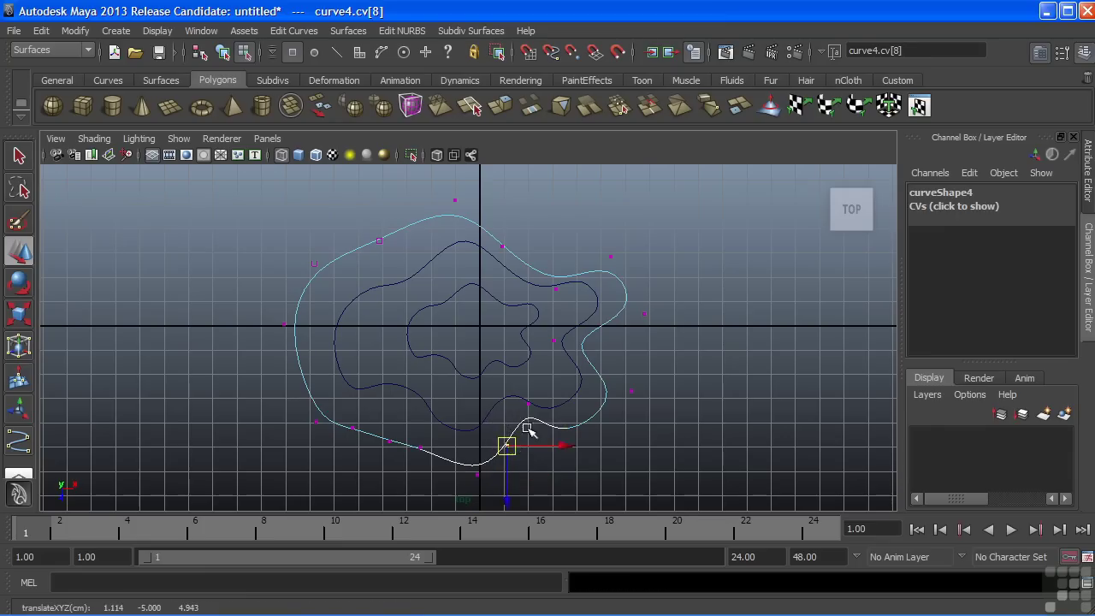
Step: Pull the lower-right control vertices outward and adjust the bottom and lower-left ones to smooth the curve's lower edge
{"action": "key", "text": "Right"}
{"action": "left_click_drag", "start_coordinate": [528, 404], "coordinate": [593, 433]}
{"action": "key", "text": "Right"}
{"action": "key", "text": "Left"}
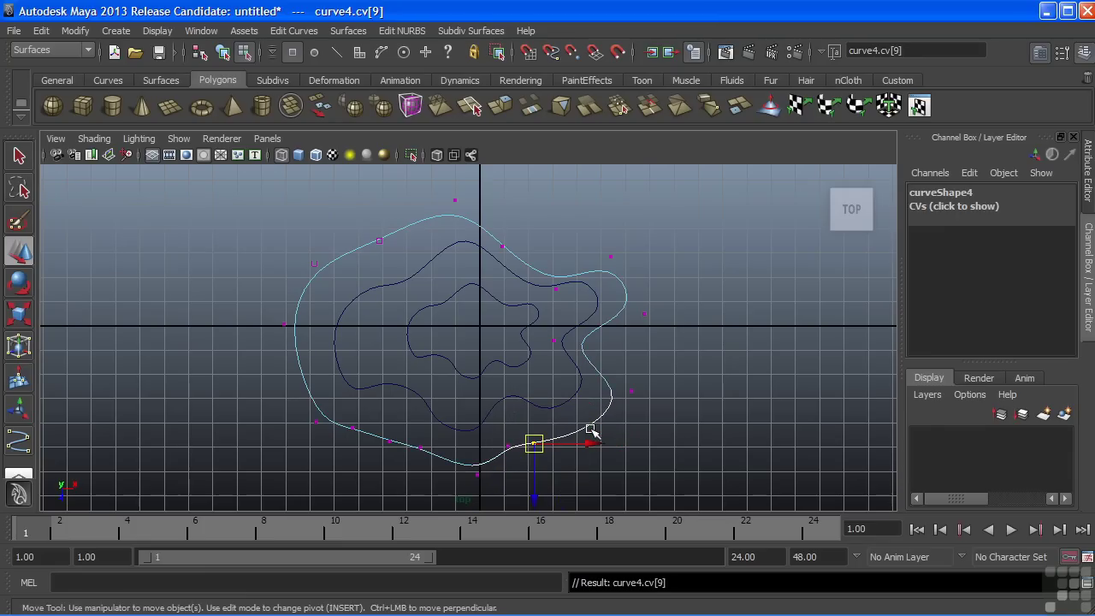
{"action": "key", "text": "Left"}
{"action": "left_click_drag", "start_coordinate": [508, 446], "coordinate": [338, 438]}
{"action": "key", "text": "Left"}
{"action": "key", "text": "Left"}
{"action": "key", "text": "Left"}
{"action": "key", "text": "Left"}
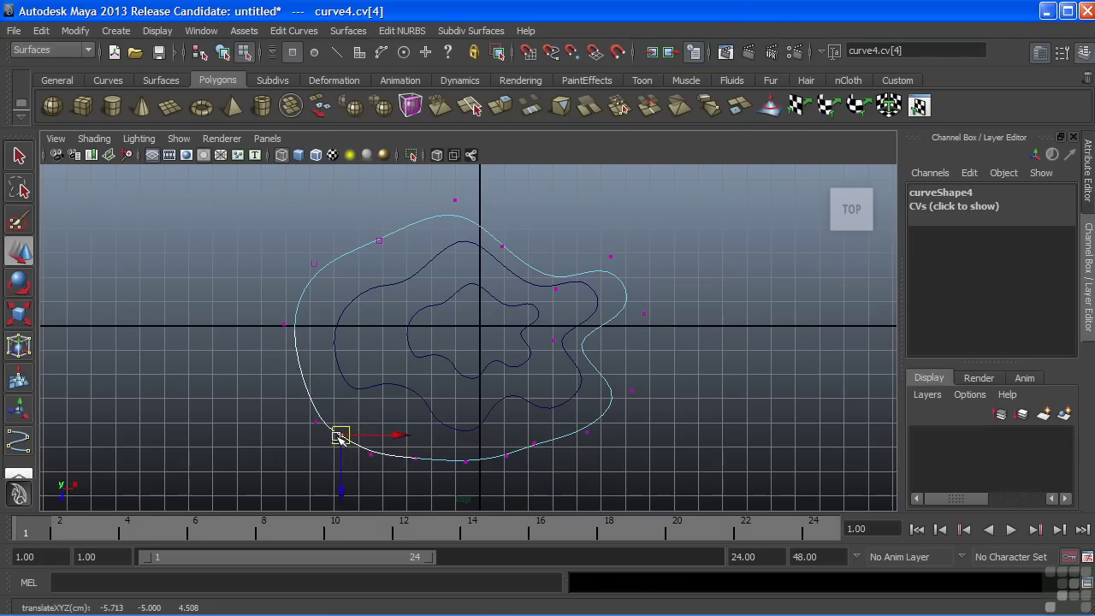
Step: Step around to the control vertex at the right-hand dent and move it outward to round the curve's right side
{"action": "key", "text": "Right"}
{"action": "key", "text": "Right"}
{"action": "key", "text": "Right"}
{"action": "key", "text": "Right"}
{"action": "key", "text": "Right"}
{"action": "key", "text": "Right"}
{"action": "key", "text": "Right"}
{"action": "key", "text": "Right"}
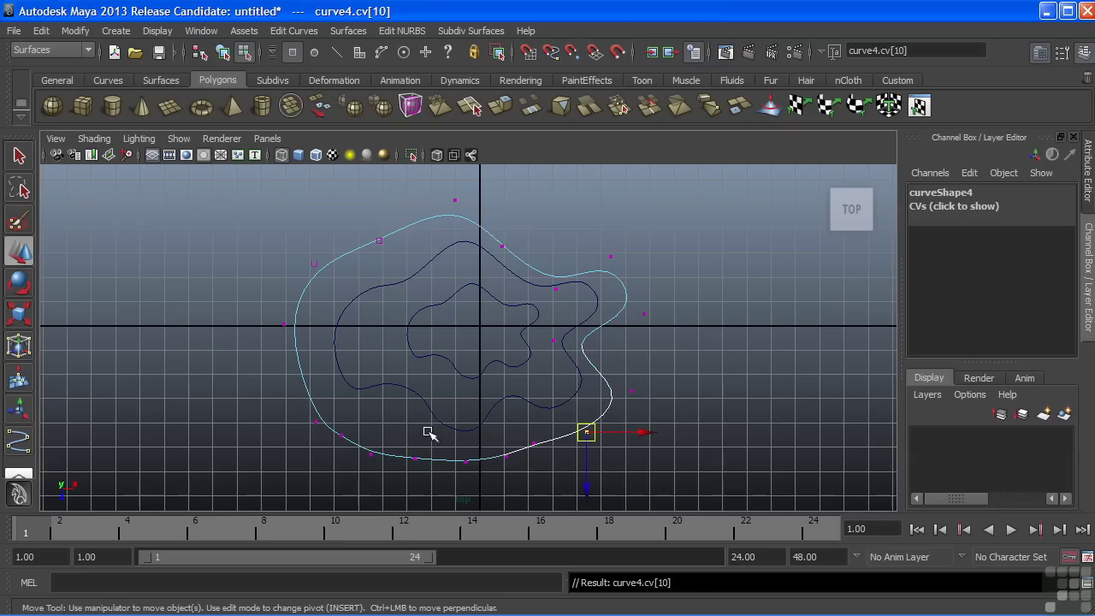
{"action": "left_click_drag", "start_coordinate": [543, 338], "coordinate": [633, 351]}
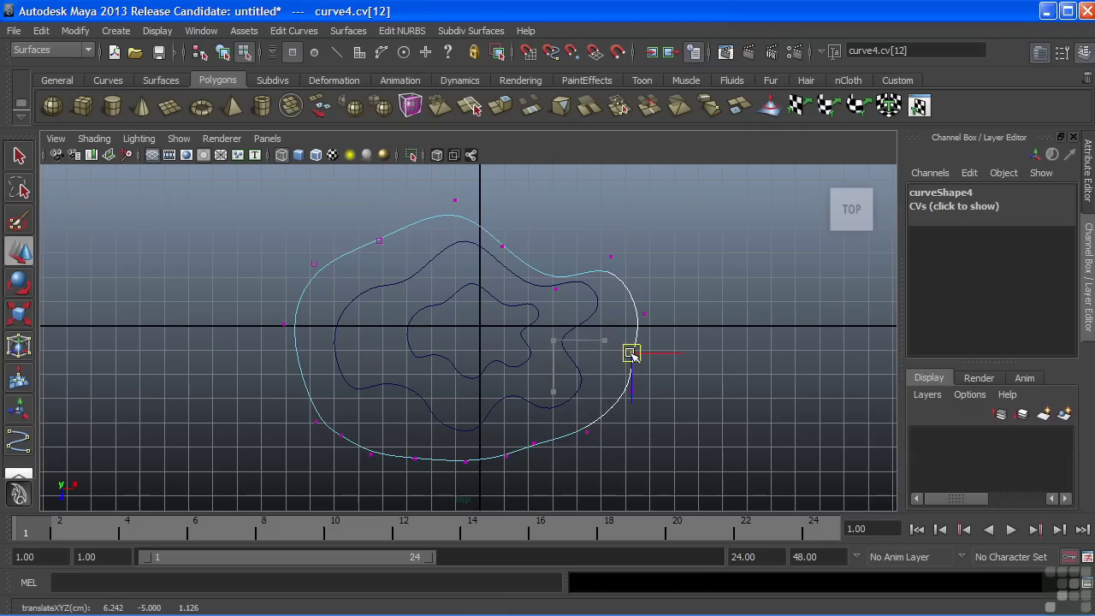
Step: Move the upper-right and top control vertices outward to complete the rounded oval outline, then return to object mode
{"action": "key", "text": "Right"}
{"action": "key", "text": "Left"}
{"action": "key", "text": "Right"}
{"action": "key", "text": "Right"}
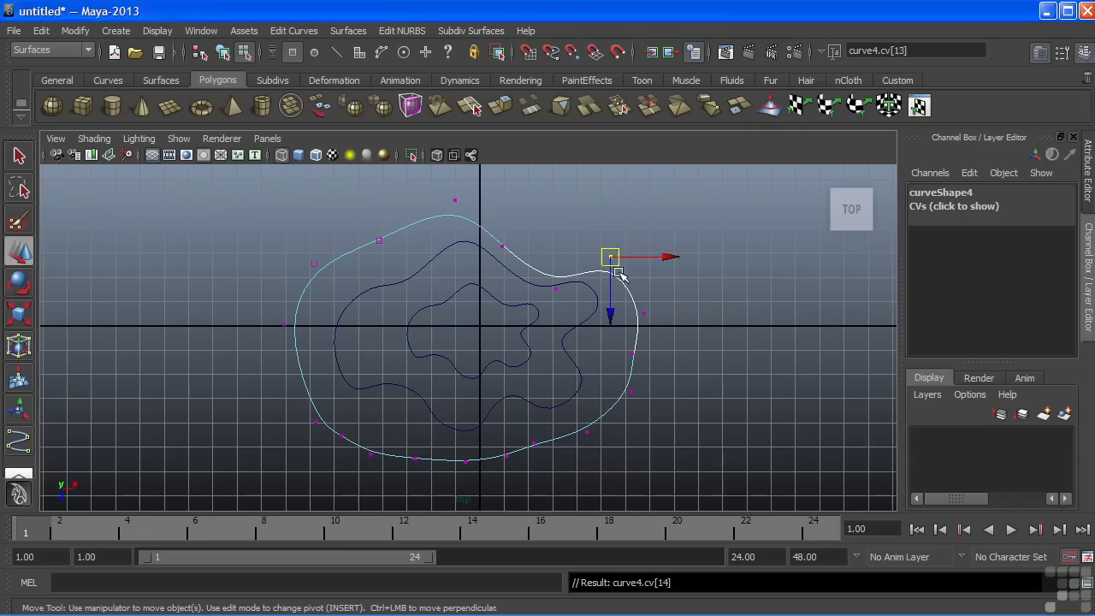
{"action": "left_click_drag", "start_coordinate": [613, 258], "coordinate": [621, 251]}
{"action": "key", "text": "Right"}
{"action": "left_click_drag", "start_coordinate": [557, 291], "coordinate": [434, 218]}
{"action": "key", "text": "Right"}
{"action": "key", "text": "Right"}
{"action": "left_click", "coordinate": [381, 241]}
{"action": "left_click_drag", "start_coordinate": [384, 243], "coordinate": [365, 233]}
{"action": "key", "text": "F8"}
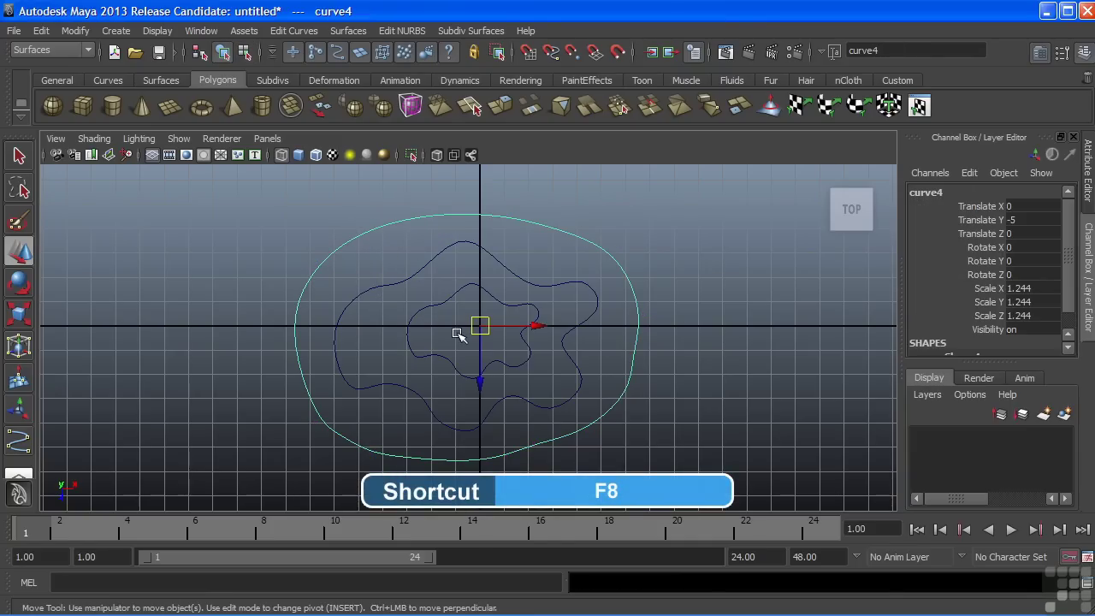
Step: Narrow the rounded lowest curve to a Scale X of about 1.134
{"action": "key", "text": "r"}
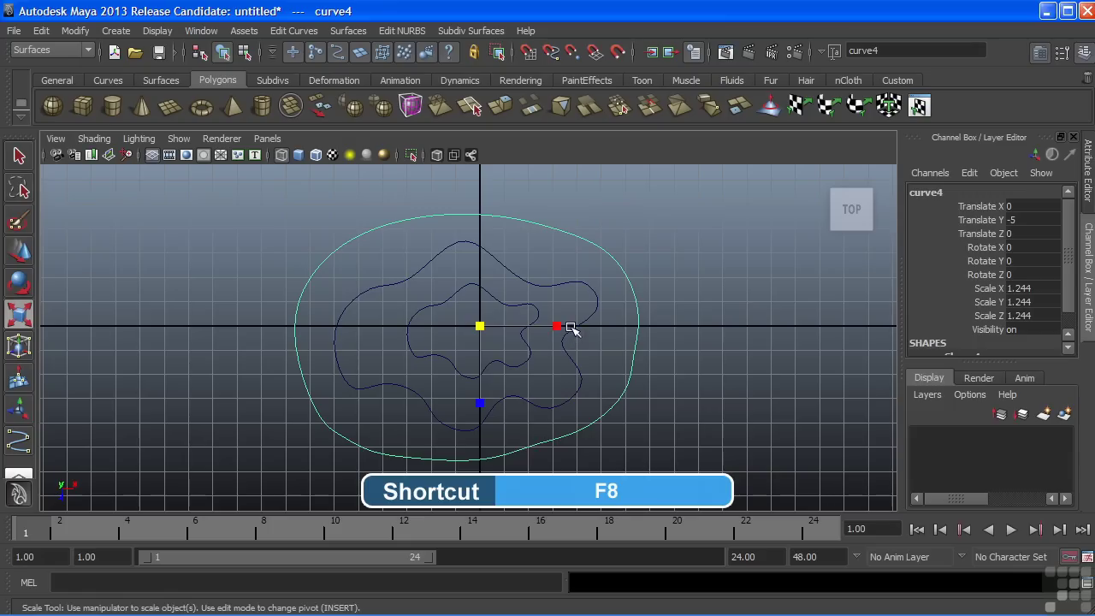
{"action": "left_click_drag", "start_coordinate": [561, 325], "coordinate": [550, 328]}
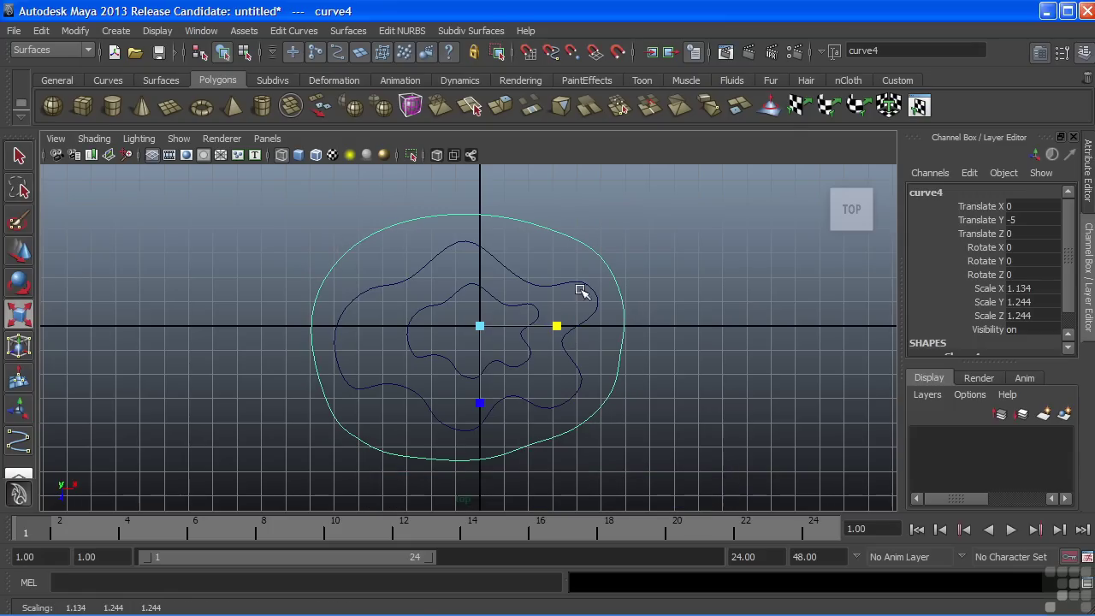
{"action": "key", "text": "space"}
{"action": "key", "text": "space"}
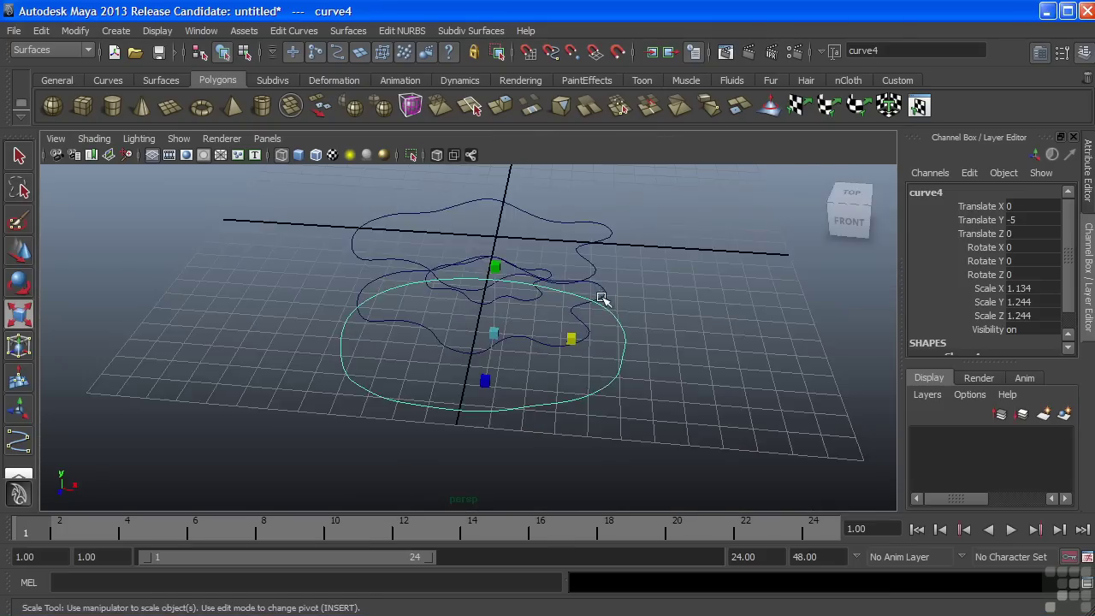
Step: Scale the wavy curve directly above the rounded one down uniformly
{"action": "left_click", "coordinate": [599, 311]}
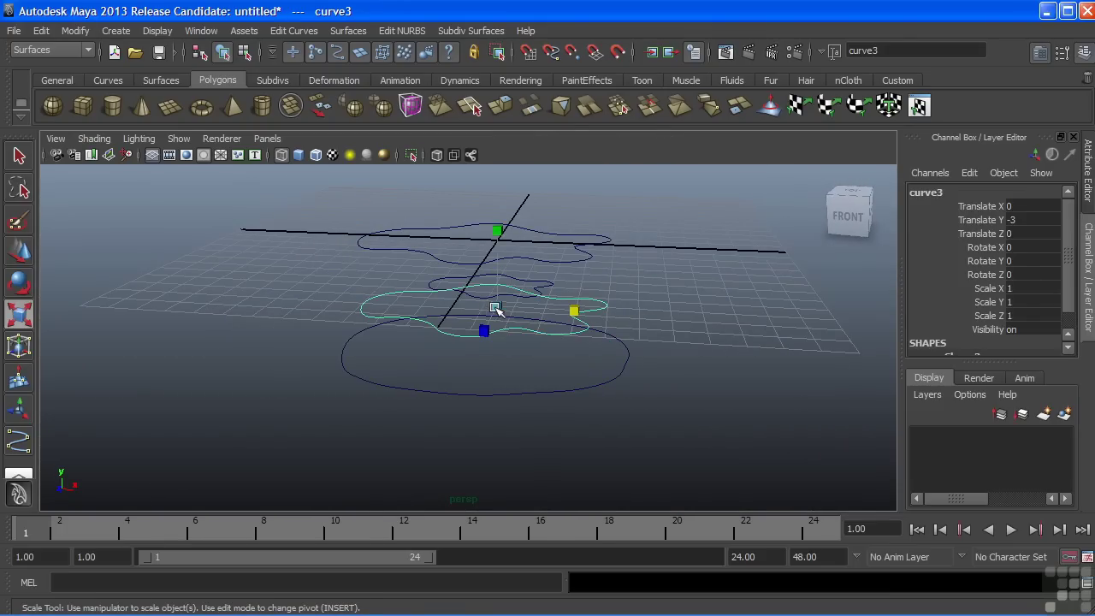
{"action": "mouse_move", "coordinate": [496, 309]}
{"action": "left_mouse_down"}
{"action": "mouse_move", "coordinate": [431, 309]}
{"action": "mouse_move", "coordinate": [542, 319]}
{"action": "mouse_move", "coordinate": [564, 298]}
{"action": "mouse_move", "coordinate": [503, 295]}
{"action": "left_mouse_up"}
{"action": "left_click_drag", "start_coordinate": [531, 329], "coordinate": [498, 311], "text": "alt"}
Step: Duplicate the rounded lowest curve, move the copy straight down and enlarge it to about 1.363 in X and 1.496 in Y and Z
{"action": "left_click", "coordinate": [545, 397]}
{"action": "left_click_drag", "start_coordinate": [548, 420], "coordinate": [540, 404], "text": "alt"}
{"action": "key", "text": "ctrl+d"}
{"action": "key", "text": "w"}
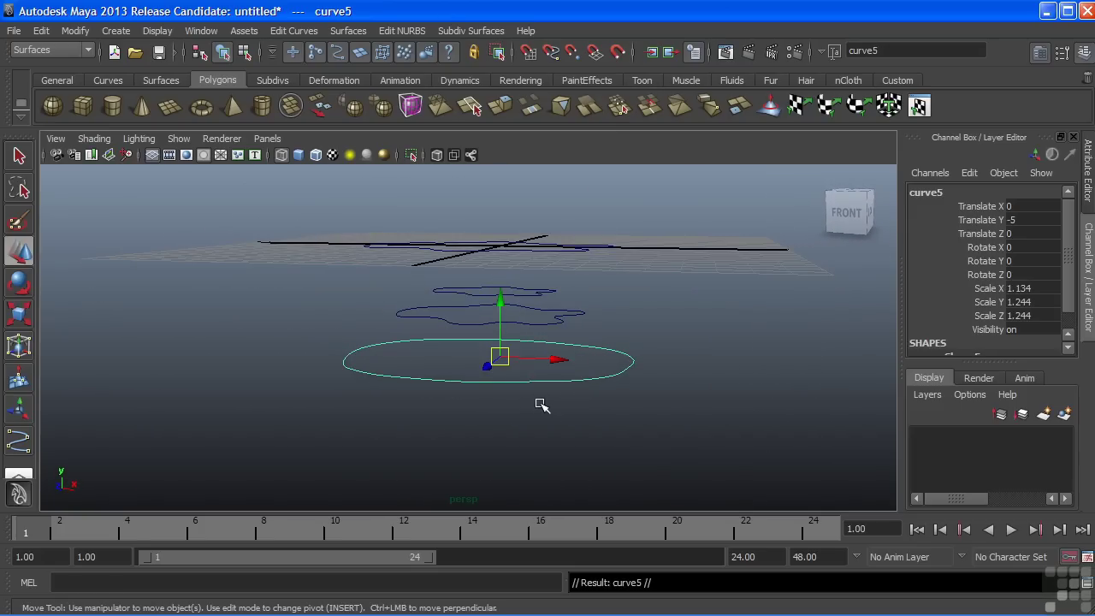
{"action": "left_click_drag", "start_coordinate": [501, 301], "coordinate": [495, 398]}
{"action": "key", "text": "r"}
Step: Duplicate the enlarged rounded curve and move the copy straight down to Translate Y -8
{"action": "key", "text": "ctrl+d"}
{"action": "key", "text": "w"}
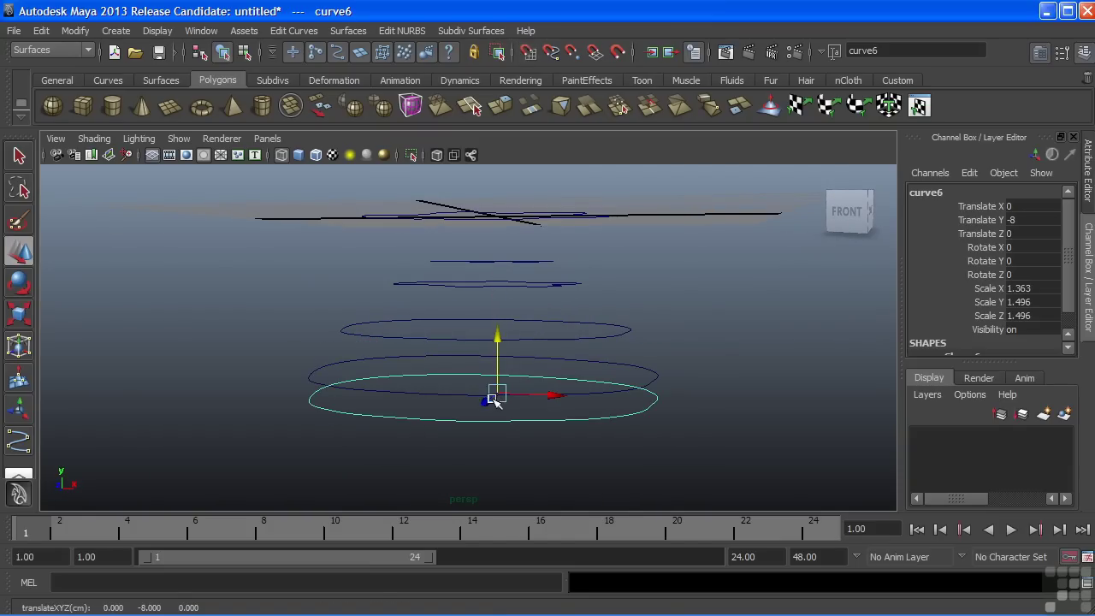
Step: Shrink the lowest curve to about 0.997 in X and 1.094 in Y and Z, and move it down to Translate Y -9
{"action": "key", "text": "space"}
{"action": "key", "text": "space"}
{"action": "middle_click_drag", "start_coordinate": [545, 388], "coordinate": [545, 355], "text": "alt"}
{"action": "key", "text": "r"}
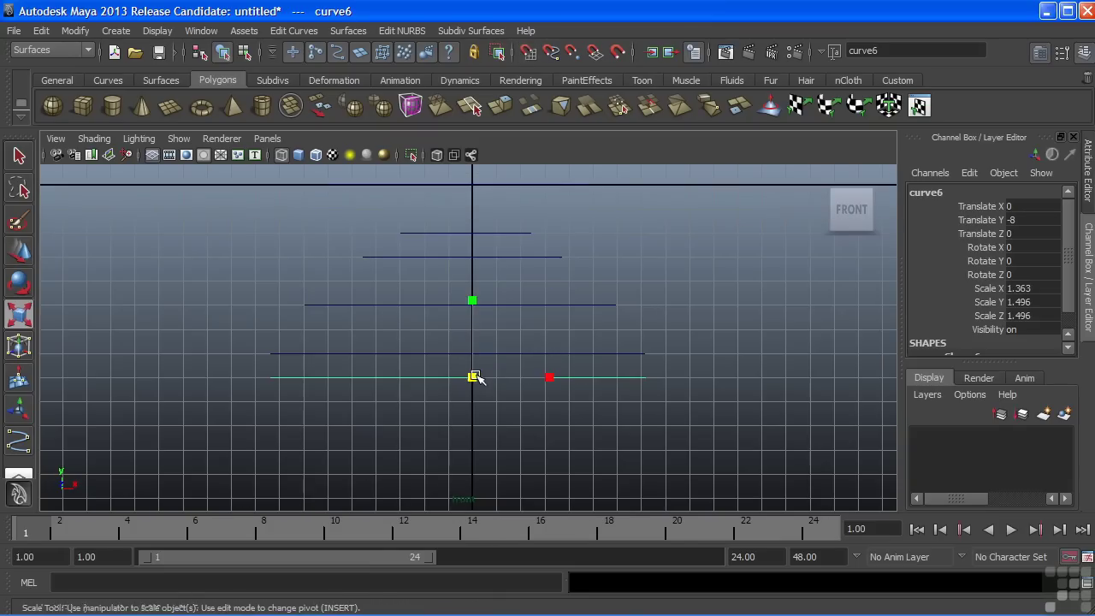
{"action": "left_click_drag", "start_coordinate": [472, 377], "coordinate": [447, 377]}
{"action": "right_click_drag", "start_coordinate": [444, 366], "coordinate": [361, 380], "text": "alt"}
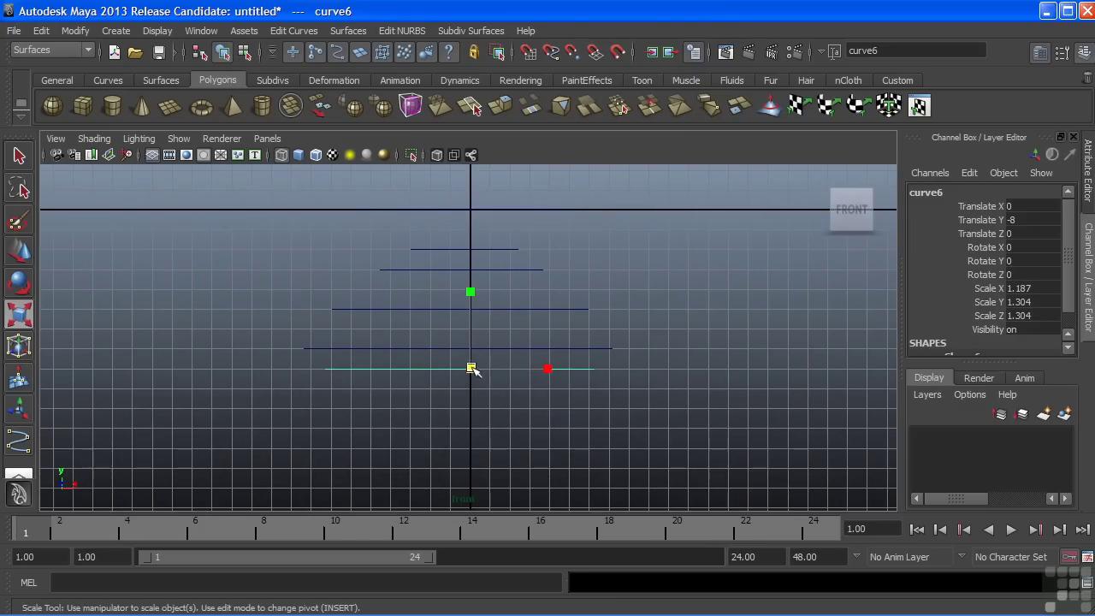
{"action": "mouse_move", "coordinate": [471, 370]}
{"action": "left_mouse_down"}
{"action": "mouse_move", "coordinate": [442, 369]}
{"action": "mouse_move", "coordinate": [470, 312]}
{"action": "mouse_move", "coordinate": [468, 389]}
{"action": "left_mouse_up"}
{"action": "key", "text": "w"}
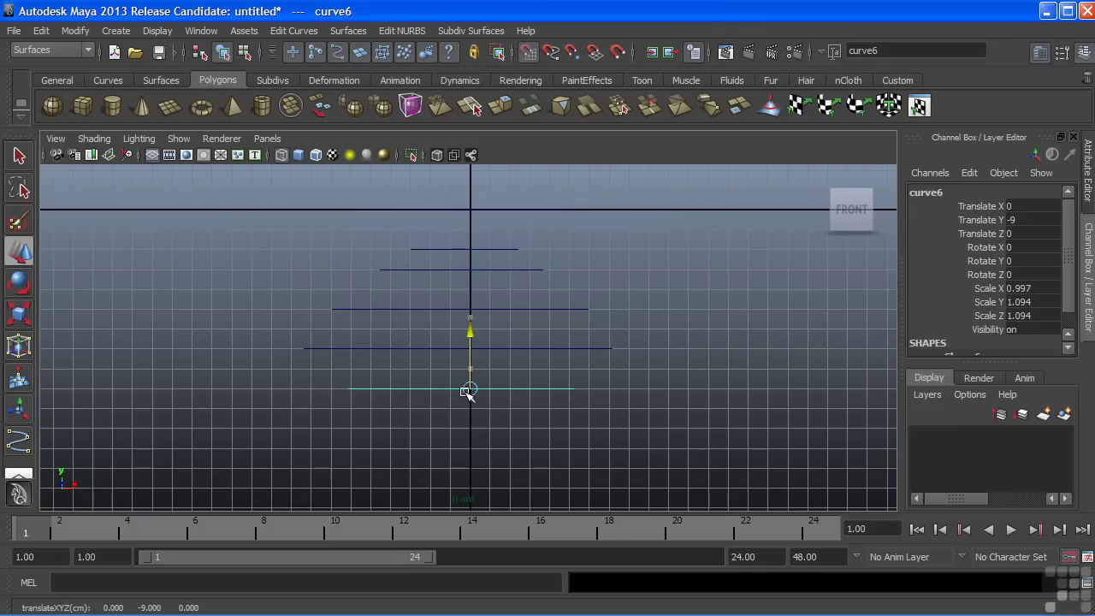
Step: Duplicate the lowest curve, move the copy down to Translate Y -10 and shrink it to about 0.143 in X and 0.157 in Y and Z
{"action": "mouse_move", "coordinate": [488, 362]}
{"action": "middle_mouse_down", "text": "alt"}
{"action": "mouse_move", "coordinate": [492, 379]}
{"action": "mouse_move", "coordinate": [490, 356]}
{"action": "middle_mouse_up", "text": "alt"}
{"action": "key", "text": "ctrl+d"}
{"action": "left_click_drag", "start_coordinate": [460, 292], "coordinate": [325, 385]}
{"action": "key", "text": "r"}
{"action": "right_click_drag", "start_coordinate": [589, 279], "coordinate": [478, 275], "text": "alt"}
{"action": "key", "text": "space"}
{"action": "key", "text": "space"}
{"action": "right_click_drag", "start_coordinate": [687, 309], "coordinate": [619, 313], "text": "alt"}
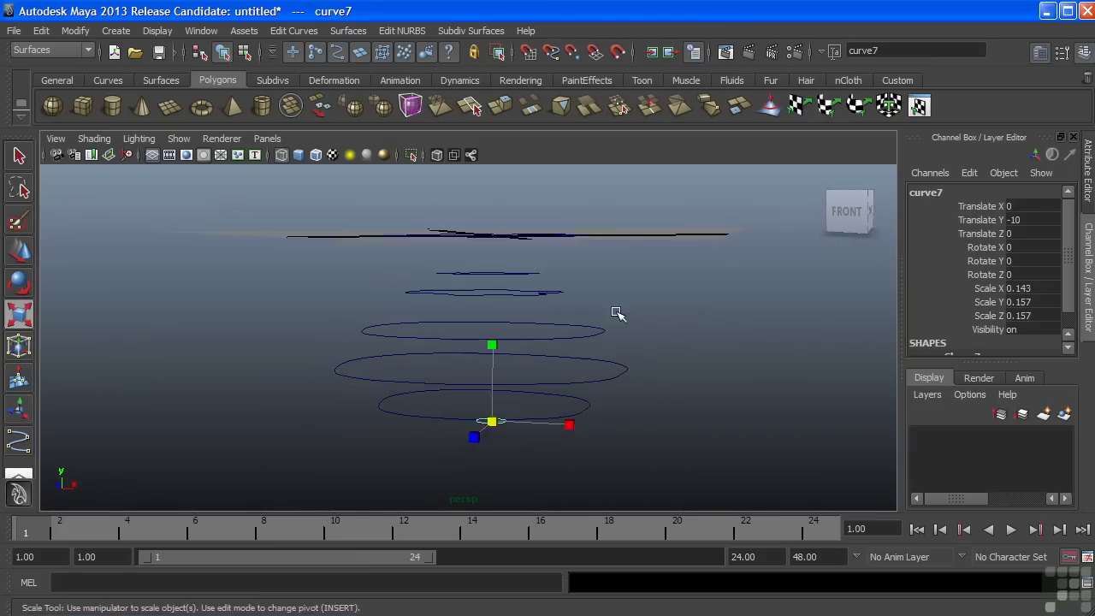
Step: Hide the grid in the perspective view and examine the stacked curves
{"action": "left_click_drag", "start_coordinate": [618, 313], "coordinate": [523, 345], "text": "alt"}
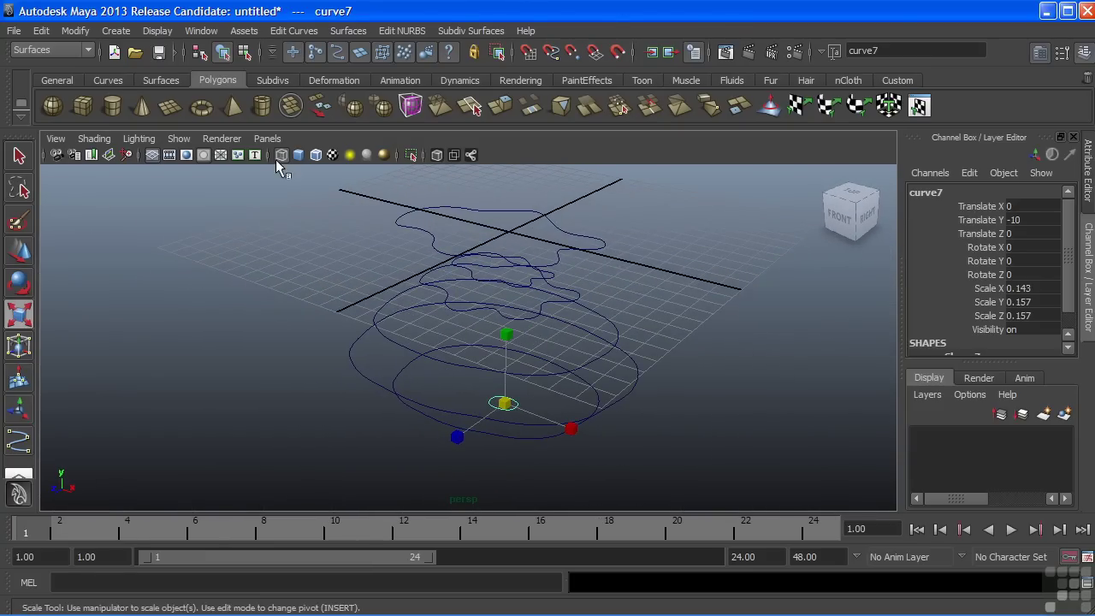
{"action": "left_click", "coordinate": [169, 155]}
{"action": "left_click_drag", "start_coordinate": [256, 252], "coordinate": [310, 349], "text": "alt"}
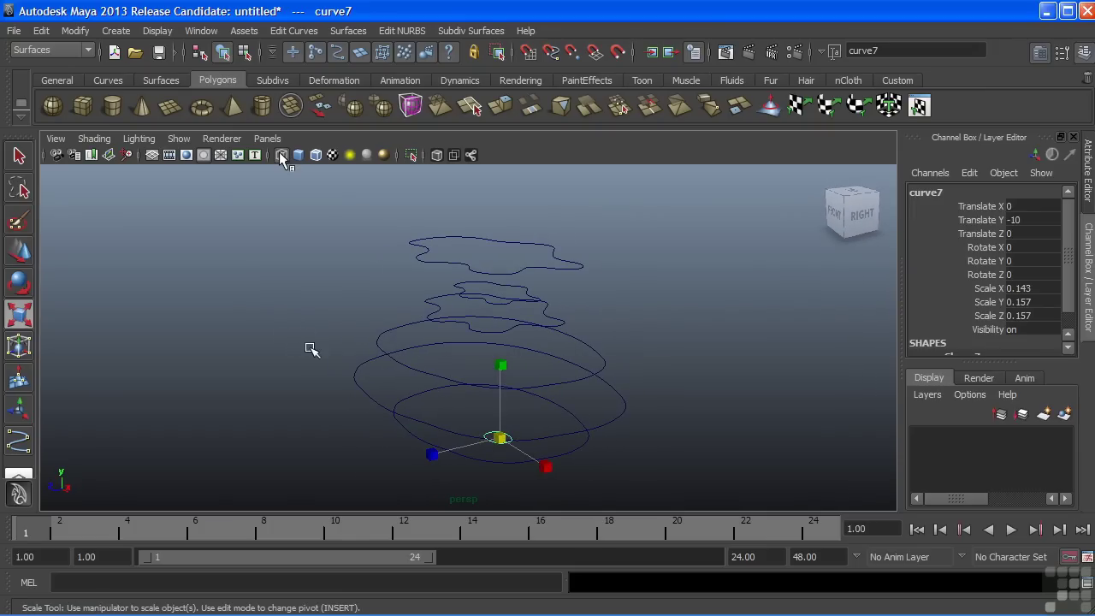
{"action": "left_click_drag", "start_coordinate": [567, 367], "coordinate": [633, 266], "text": "alt"}
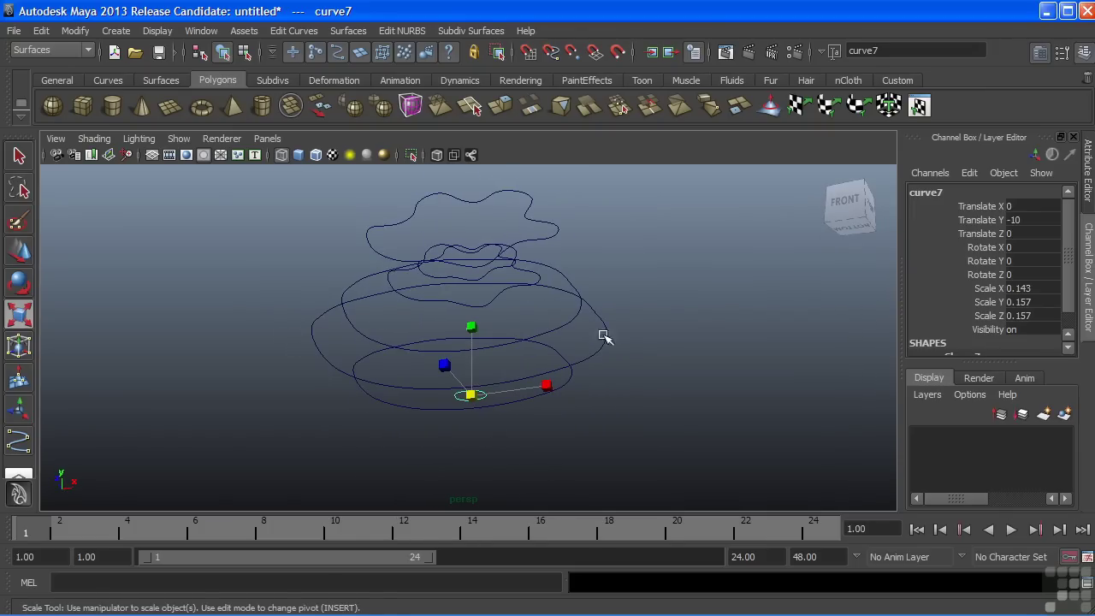
{"action": "left_click_drag", "start_coordinate": [603, 335], "coordinate": [525, 364], "text": "alt"}
{"action": "middle_click_drag", "start_coordinate": [521, 350], "coordinate": [521, 395], "text": "alt"}
{"action": "left_click_drag", "start_coordinate": [521, 395], "coordinate": [561, 393], "text": "alt"}
{"action": "middle_click_drag", "start_coordinate": [562, 394], "coordinate": [558, 366], "text": "alt"}
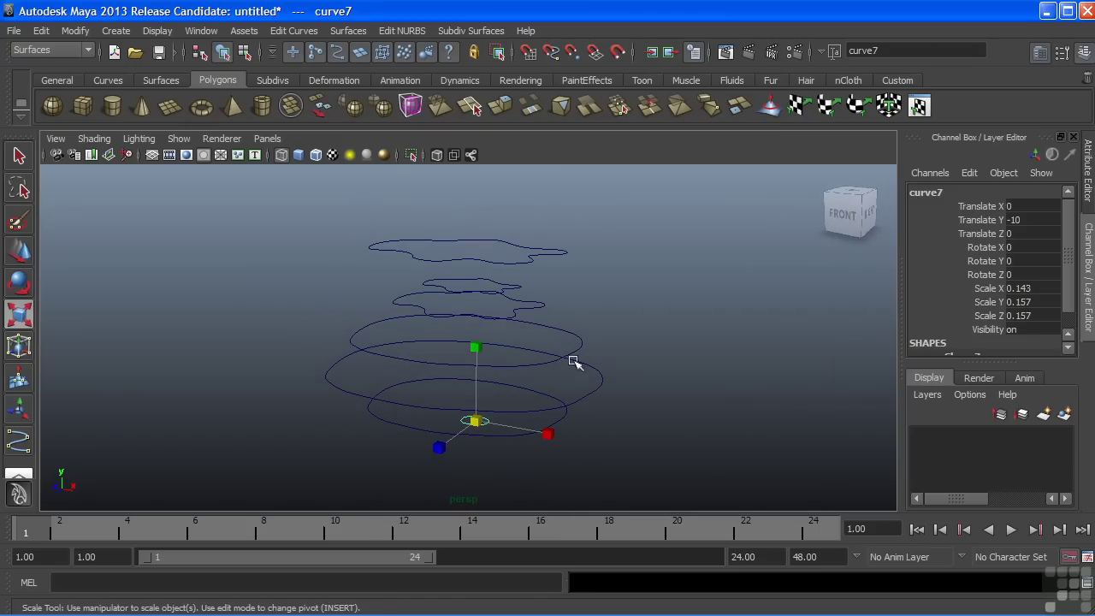
{"action": "left_click_drag", "start_coordinate": [464, 279], "coordinate": [501, 298], "text": "alt"}
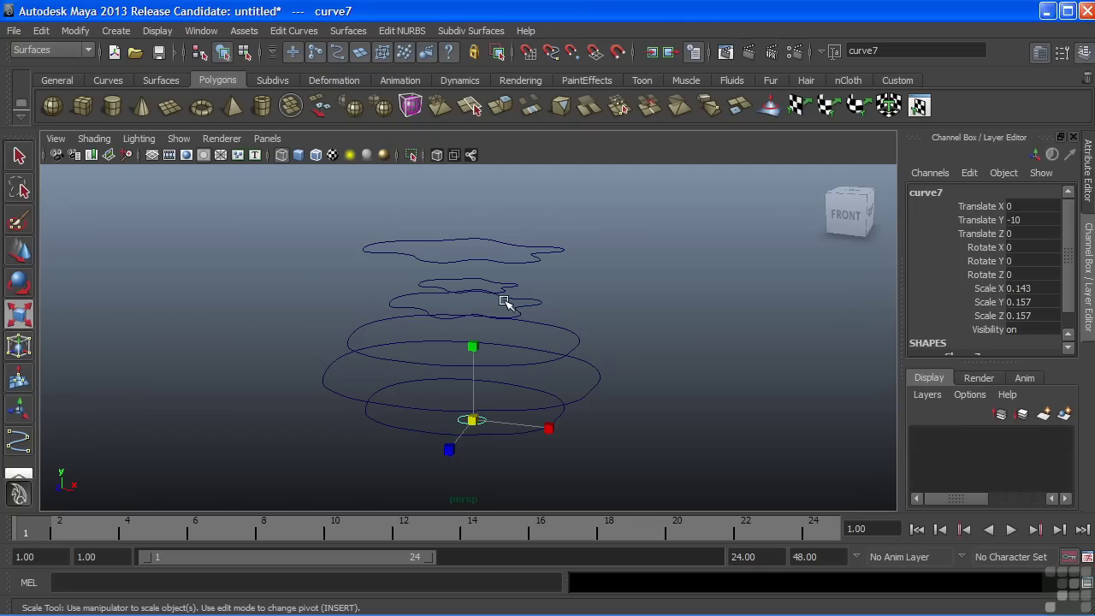
{"action": "left_click", "coordinate": [519, 248]}
{"action": "left_click", "coordinate": [493, 289], "text": "shift"}
{"action": "left_click", "coordinate": [482, 357], "text": "shift"}
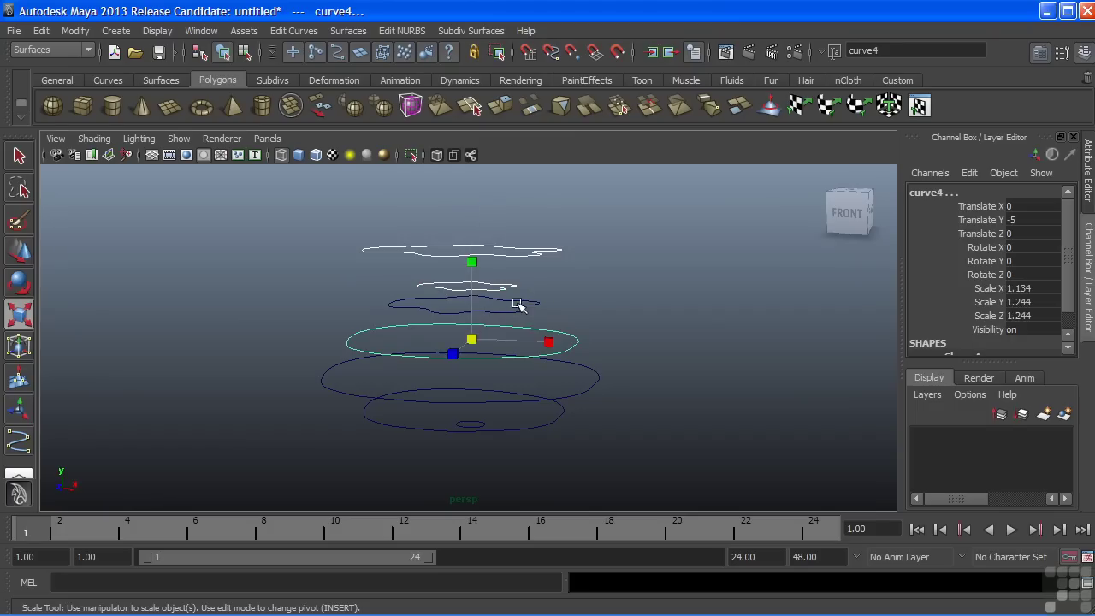
{"action": "left_click", "coordinate": [519, 304], "text": "shift"}
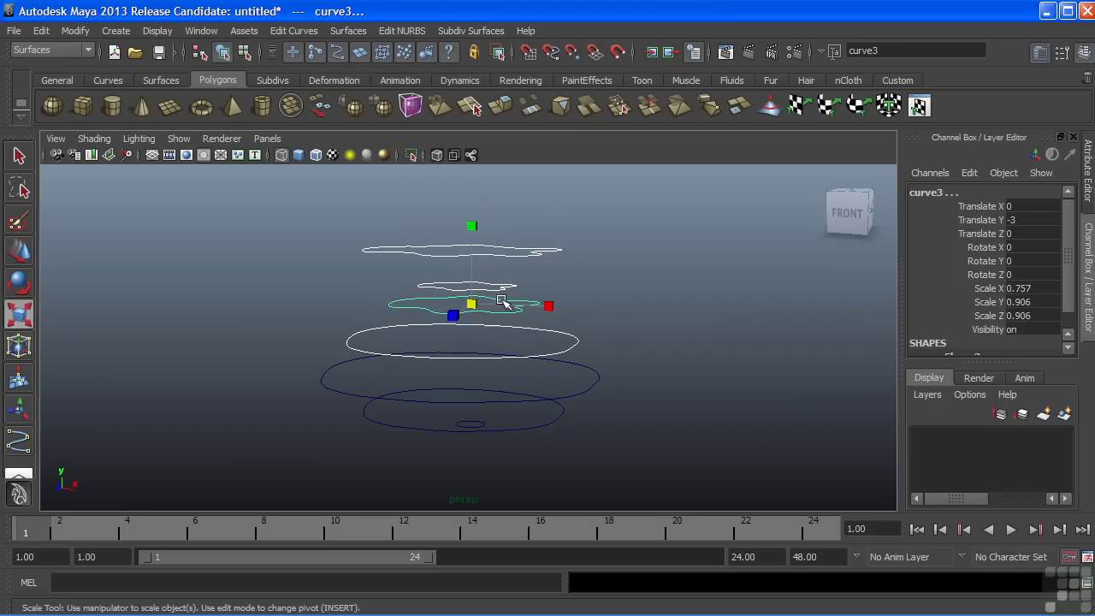
{"action": "left_click_drag", "start_coordinate": [501, 301], "coordinate": [488, 348], "text": "alt"}
{"action": "left_click", "coordinate": [630, 314]}
Step: Select the seven curves one by one in order, from the topmost wavy outline down to the smallest bottom curve
{"action": "left_click_drag", "start_coordinate": [542, 326], "coordinate": [545, 302], "text": "alt"}
{"action": "left_click", "coordinate": [491, 251]}
{"action": "left_click", "coordinate": [477, 286], "text": "shift"}
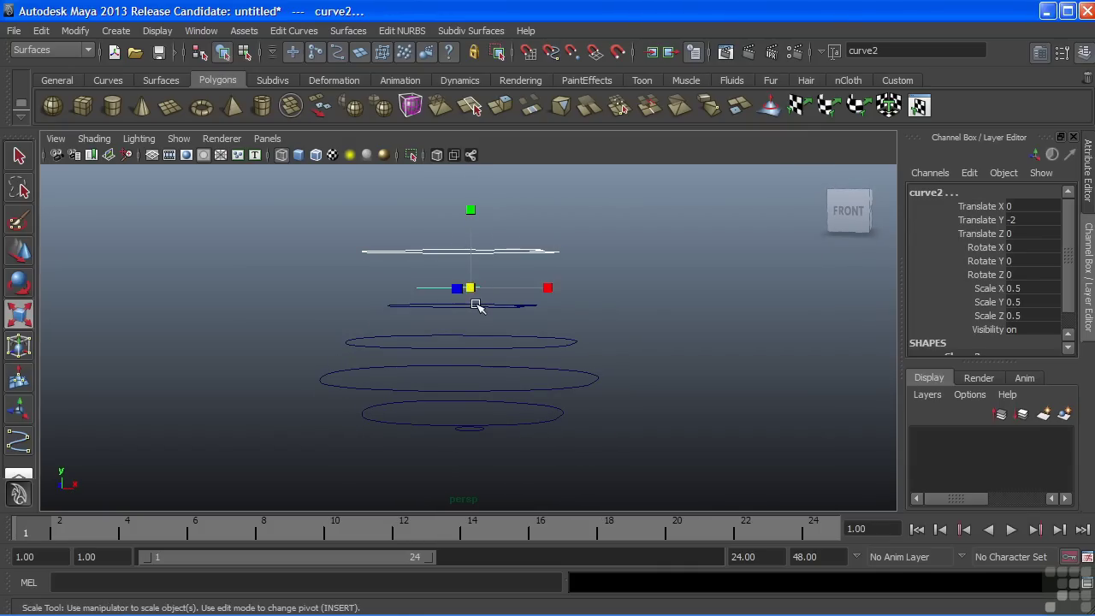
{"action": "left_click", "coordinate": [477, 305], "text": "shift"}
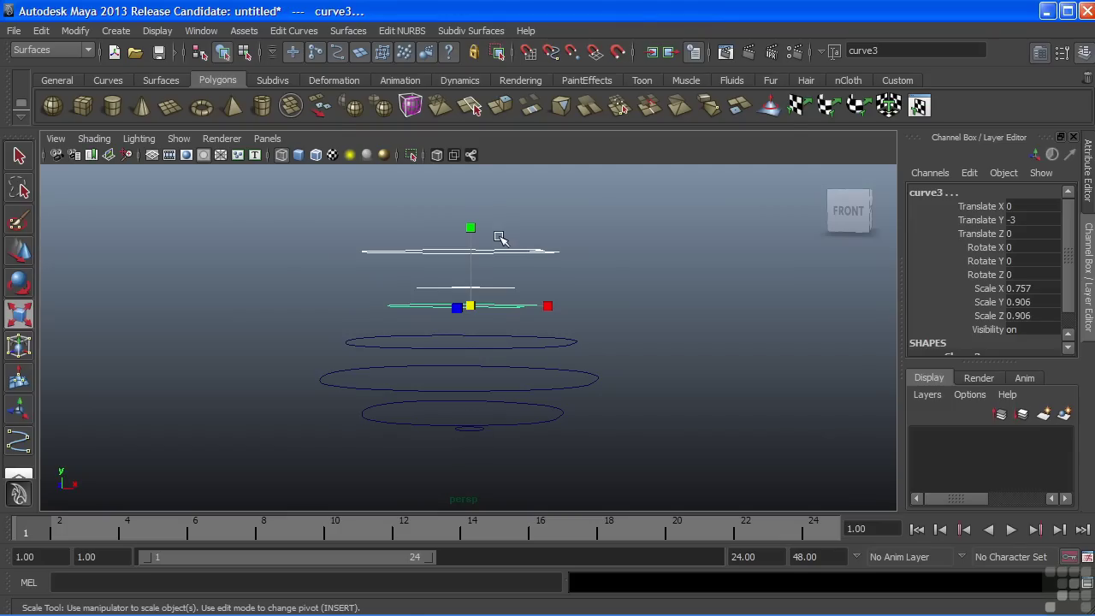
{"action": "left_click", "coordinate": [463, 338], "text": "shift"}
{"action": "left_click_drag", "start_coordinate": [518, 293], "coordinate": [505, 308], "text": "alt"}
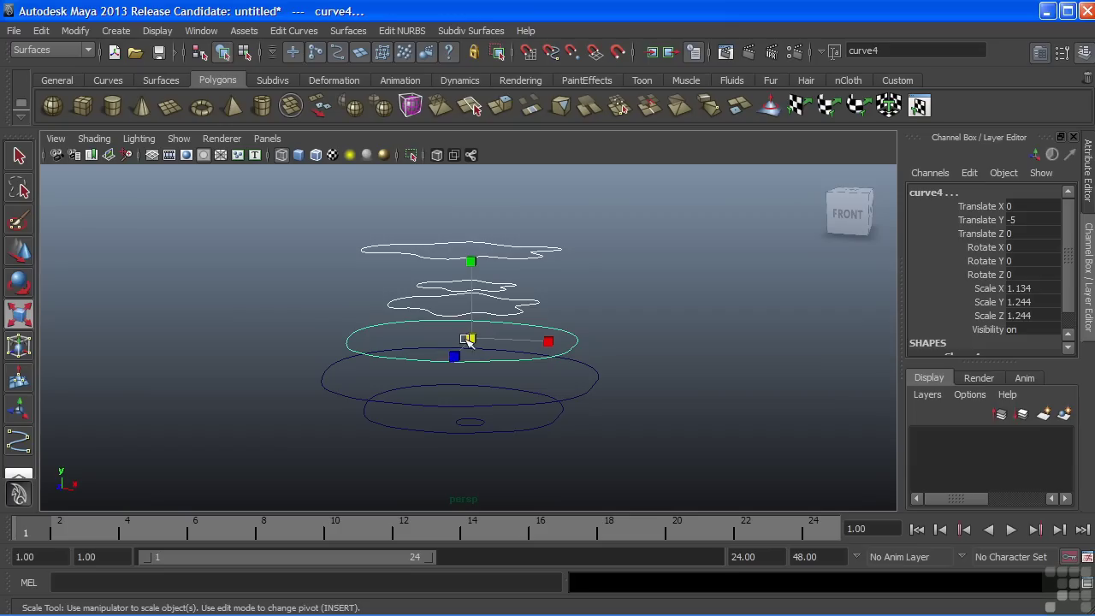
{"action": "left_click_drag", "start_coordinate": [467, 340], "coordinate": [490, 354], "text": "alt"}
{"action": "left_click", "coordinate": [494, 377]}
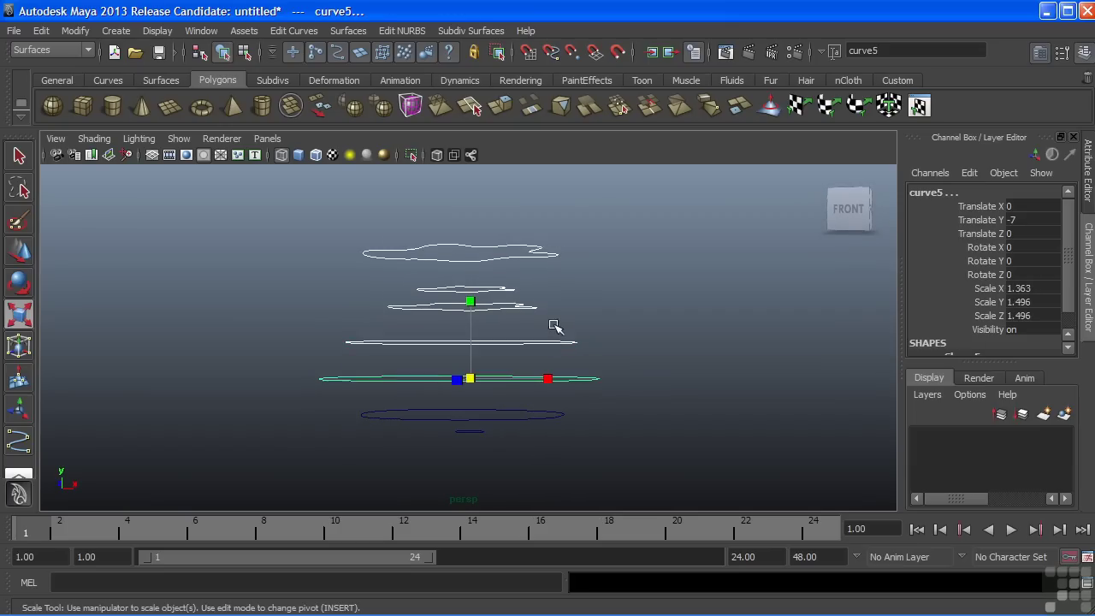
{"action": "left_click_drag", "start_coordinate": [557, 325], "coordinate": [542, 305], "text": "alt"}
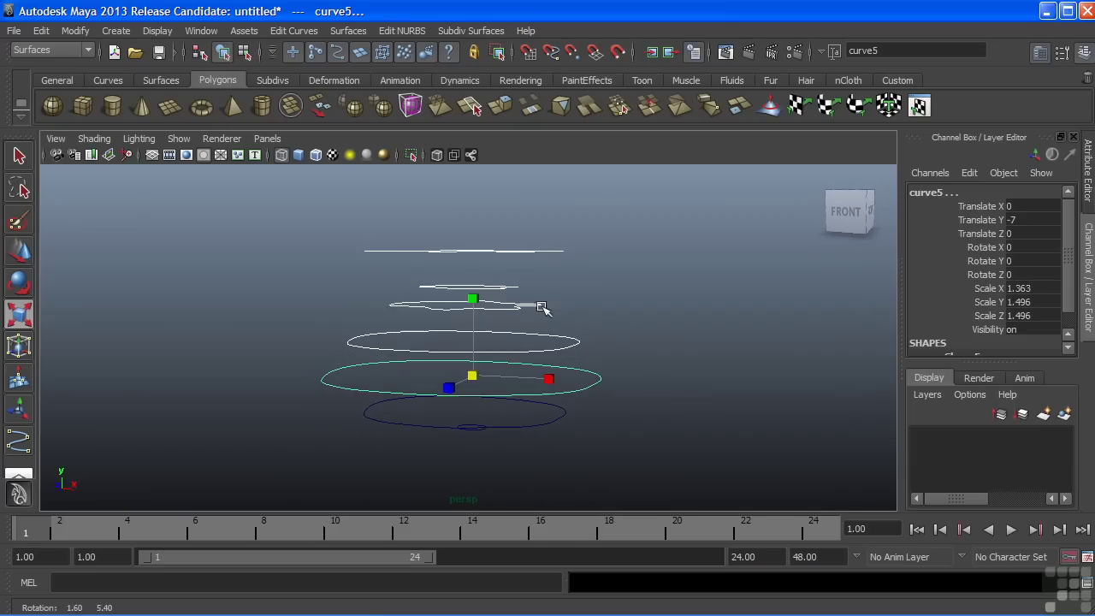
{"action": "left_click", "coordinate": [506, 426]}
{"action": "left_click_drag", "start_coordinate": [505, 426], "coordinate": [497, 439], "text": "alt"}
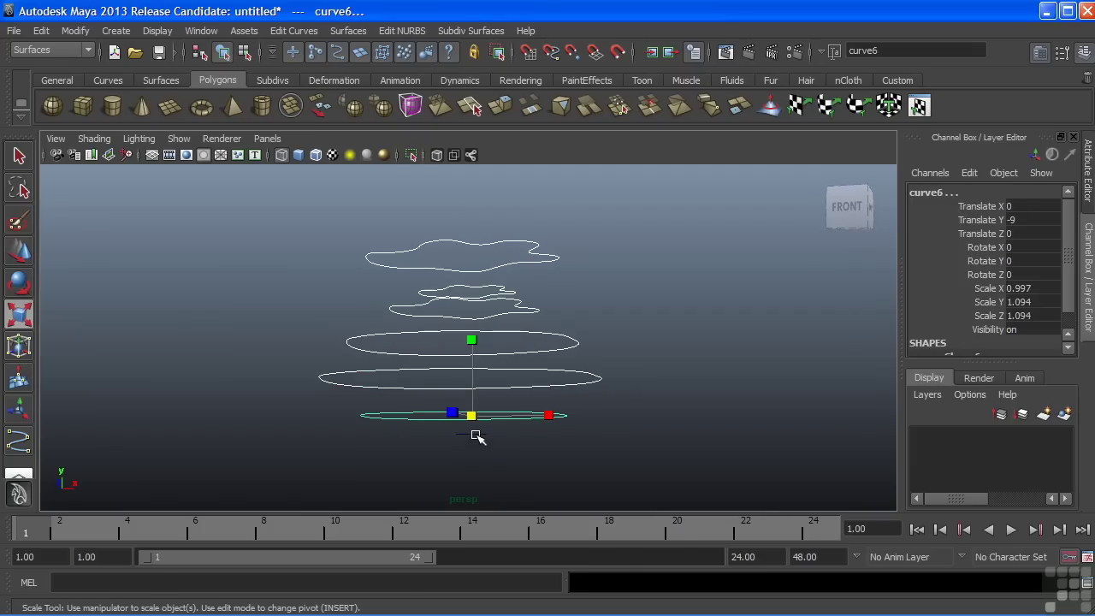
{"action": "key", "text": "shift+d"}
{"action": "left_click_drag", "start_coordinate": [587, 391], "coordinate": [610, 357], "text": "alt"}
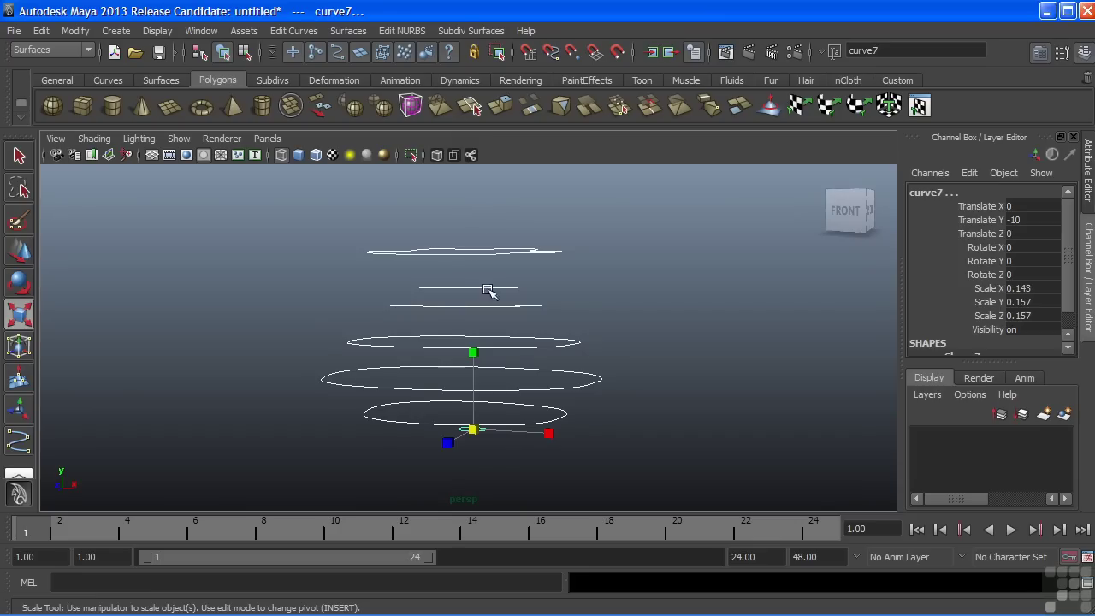
Step: Select all seven profile curves together in the front view
{"action": "left_click", "coordinate": [549, 342]}
{"action": "key", "text": "space"}
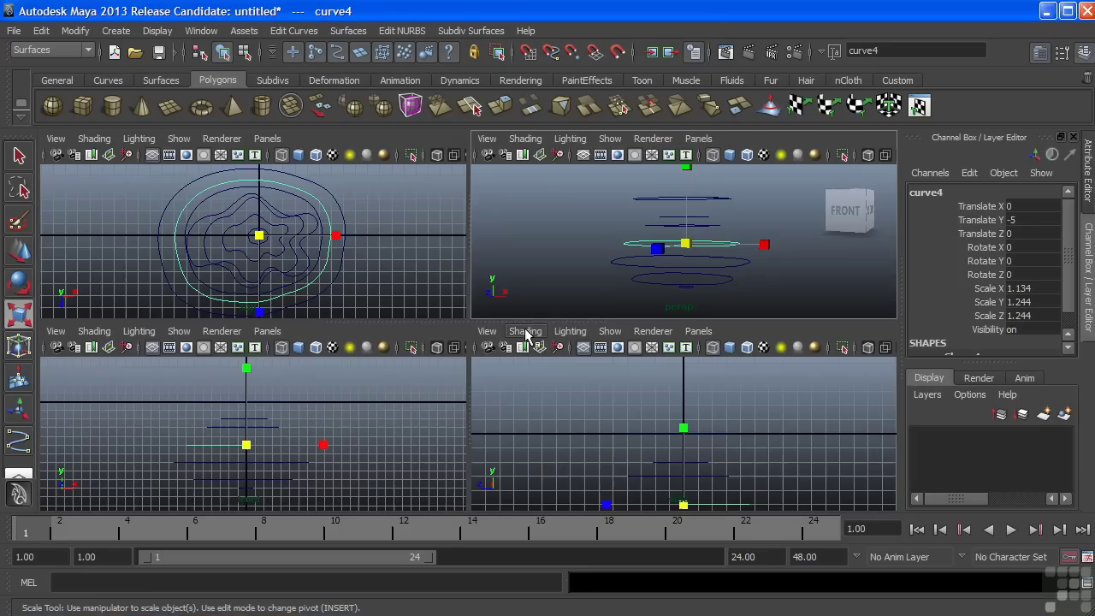
{"action": "key", "text": "space"}
{"action": "left_click", "coordinate": [539, 298]}
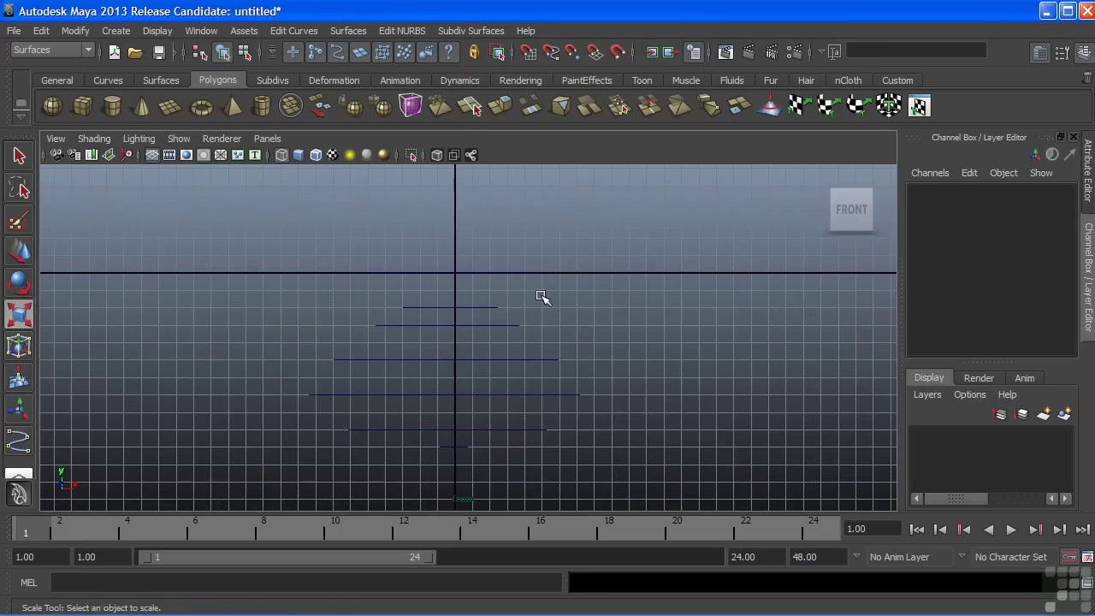
{"action": "mouse_move", "coordinate": [540, 299]}
{"action": "right_mouse_down", "text": "alt"}
{"action": "mouse_move", "coordinate": [578, 295]}
{"action": "mouse_move", "coordinate": [525, 313]}
{"action": "right_mouse_up", "text": "alt"}
{"action": "middle_click_drag", "start_coordinate": [525, 313], "coordinate": [493, 294], "text": "alt"}
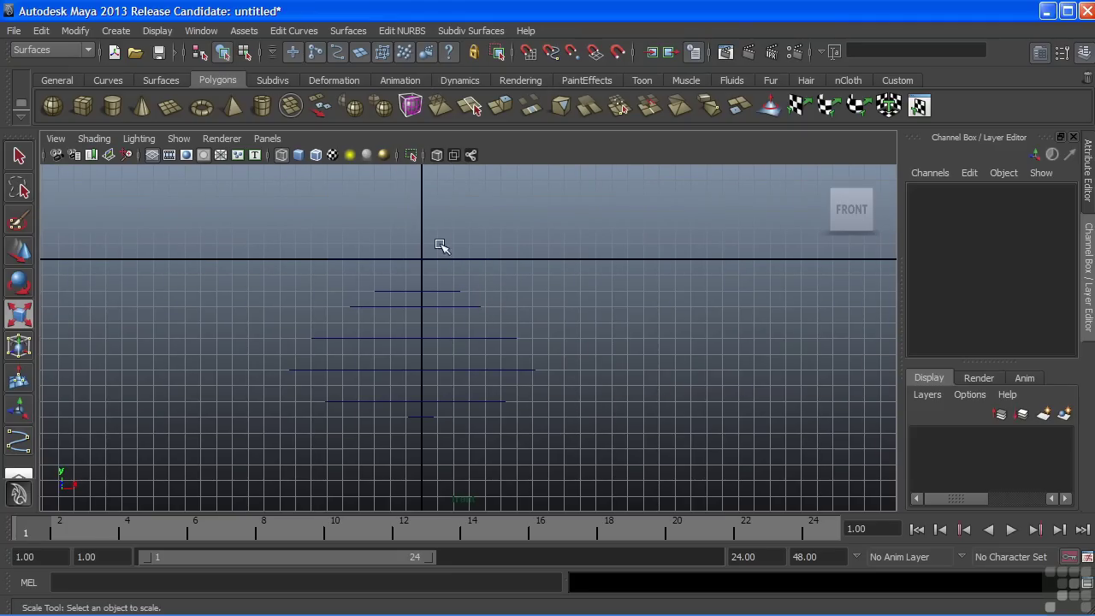
{"action": "left_click_drag", "start_coordinate": [427, 253], "coordinate": [454, 438]}
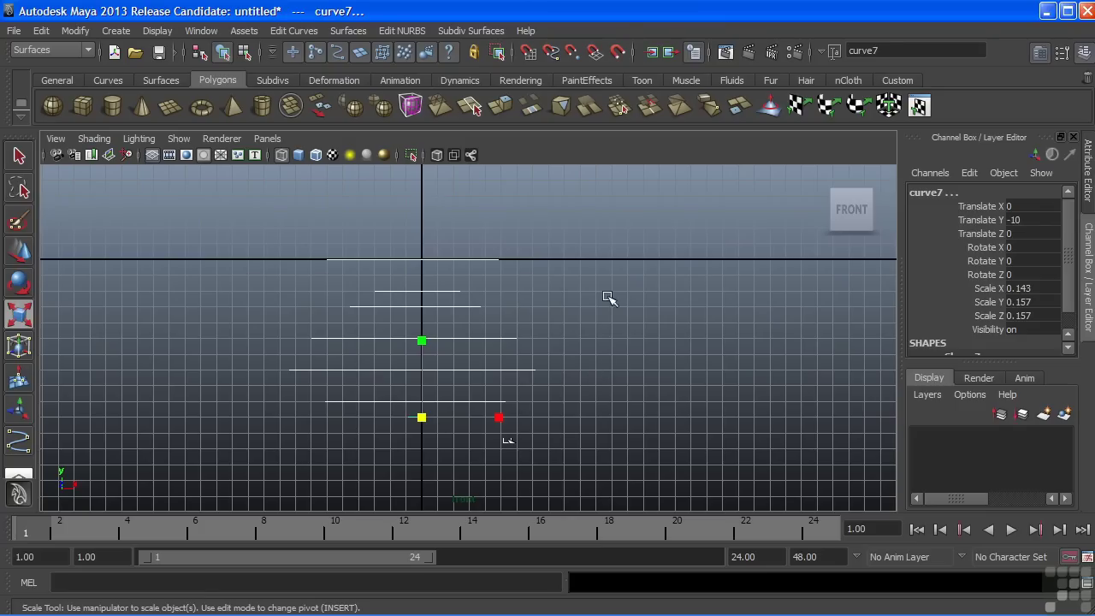
Step: Loft the selected curves into a NURBS surface using the reset default options: uniform, auto reverse, cubic, section spans 1
{"action": "key", "text": "space"}
{"action": "key", "text": "space"}
{"action": "left_click_drag", "start_coordinate": [577, 274], "coordinate": [554, 292], "text": "alt"}
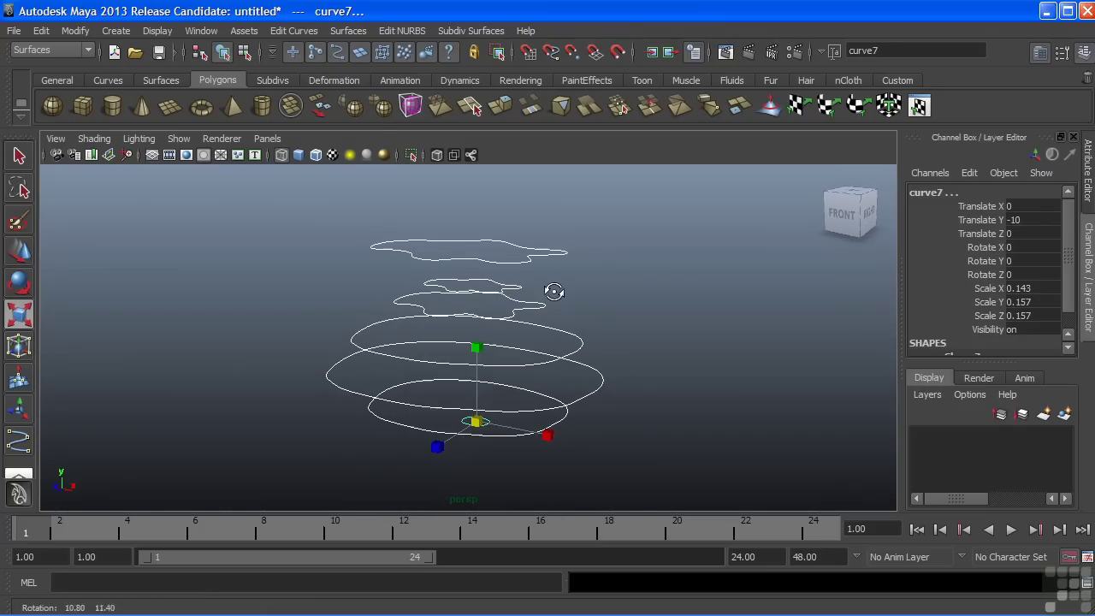
{"action": "left_click", "coordinate": [348, 32]}
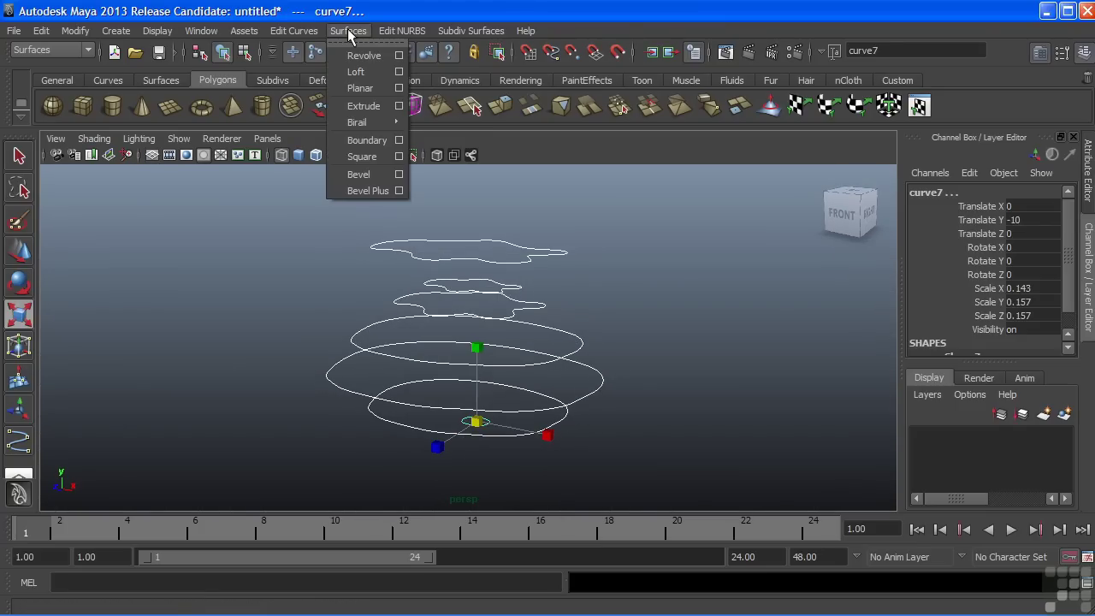
{"action": "left_click", "coordinate": [399, 73]}
{"action": "left_click", "coordinate": [445, 69]}
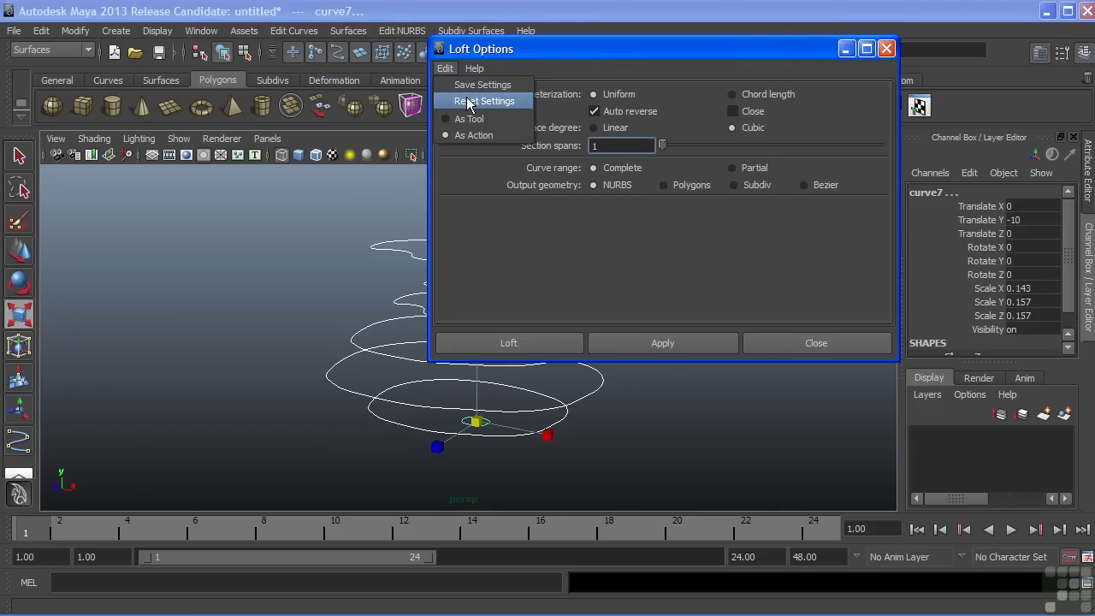
{"action": "left_click", "coordinate": [469, 102]}
{"action": "left_click_drag", "start_coordinate": [503, 49], "coordinate": [672, 53]}
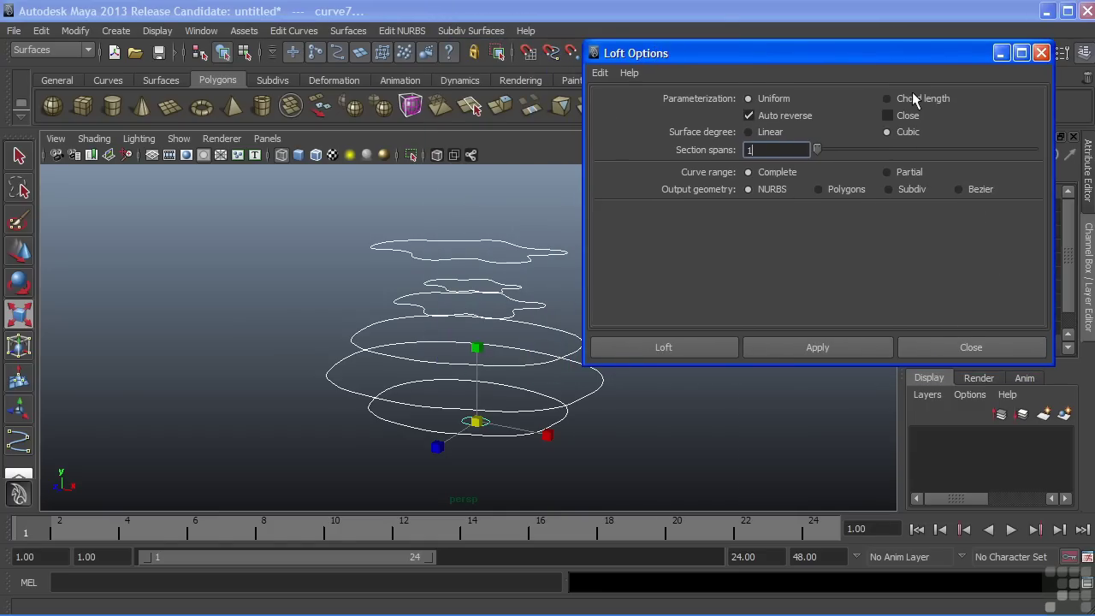
{"action": "left_click", "coordinate": [658, 349]}
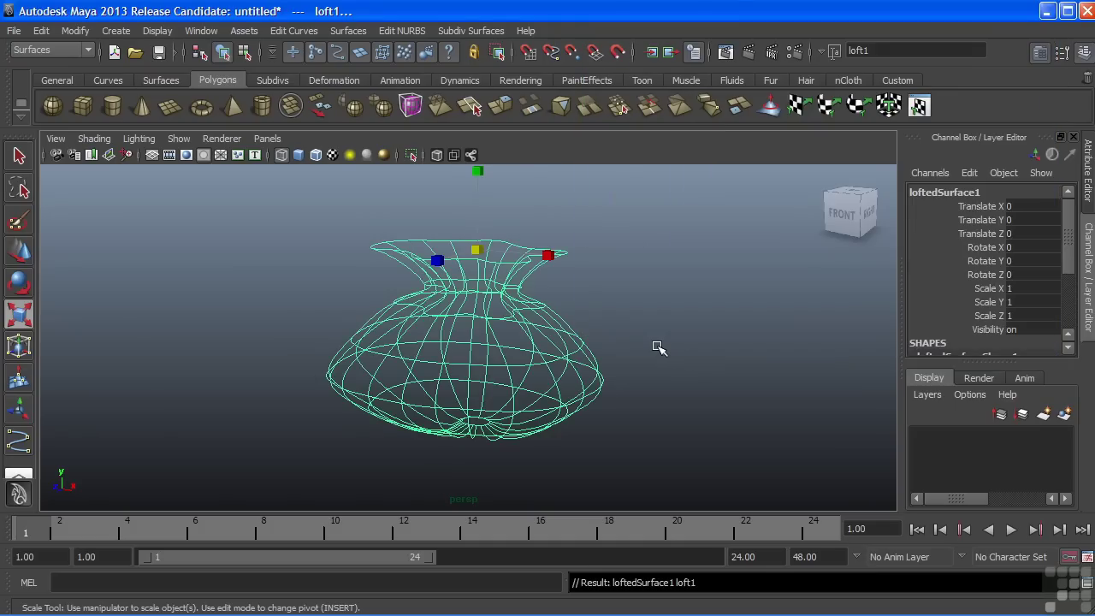
Step: Display the lofted surface with smooth shading and examine its shape
{"action": "mouse_move", "coordinate": [577, 310]}
{"action": "left_mouse_down", "text": "alt"}
{"action": "mouse_move", "coordinate": [538, 311]}
{"action": "mouse_move", "coordinate": [596, 305]}
{"action": "mouse_move", "coordinate": [580, 290]}
{"action": "mouse_move", "coordinate": [565, 306]}
{"action": "left_mouse_up", "text": "alt"}
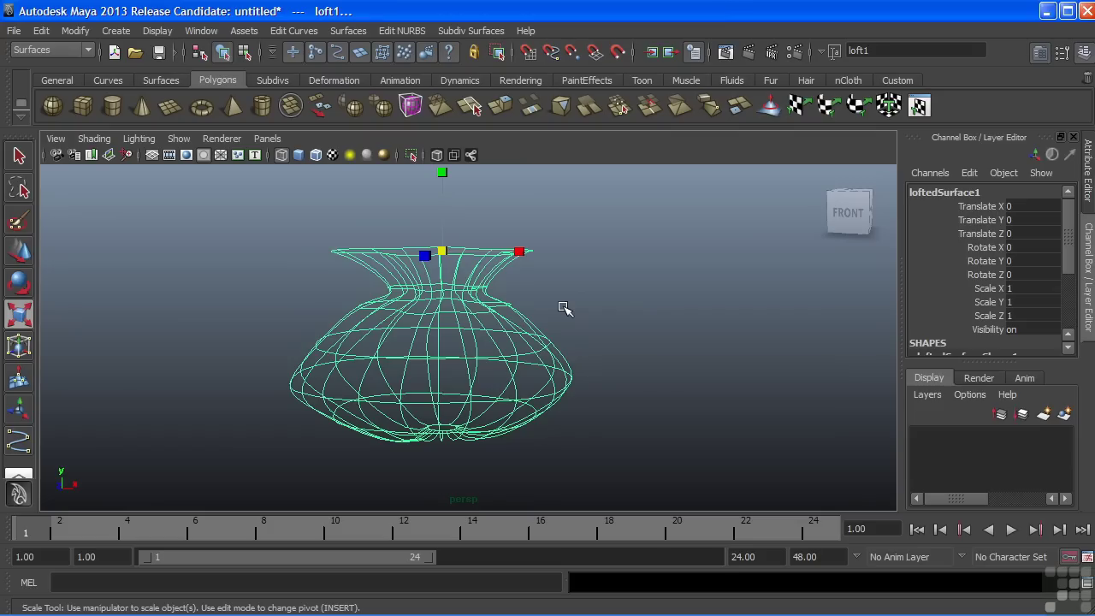
{"action": "key", "text": "5"}
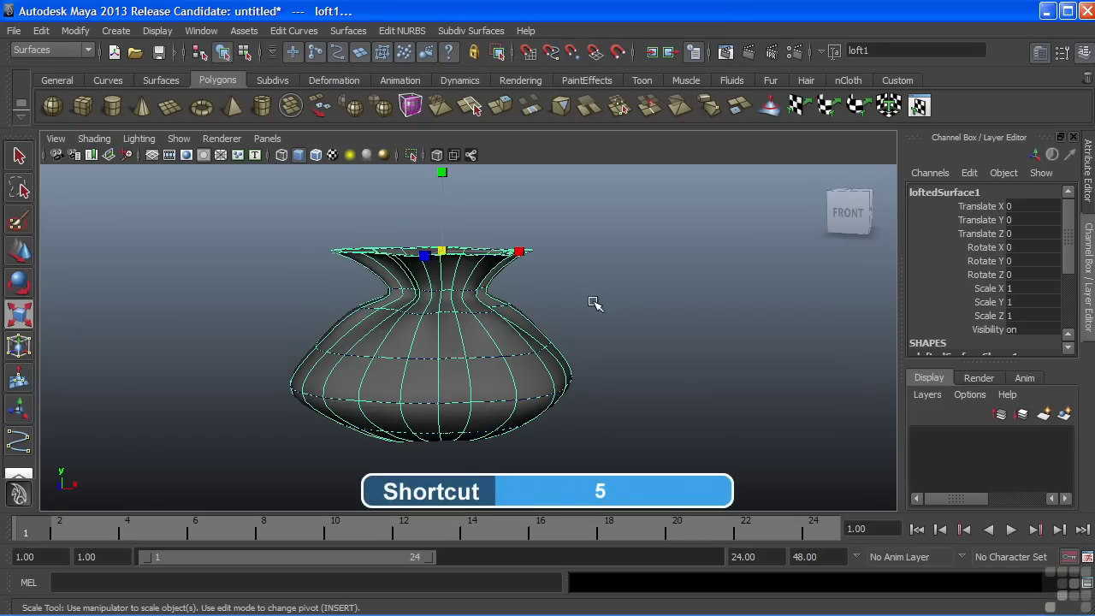
{"action": "left_click_drag", "start_coordinate": [595, 302], "coordinate": [523, 362], "text": "alt"}
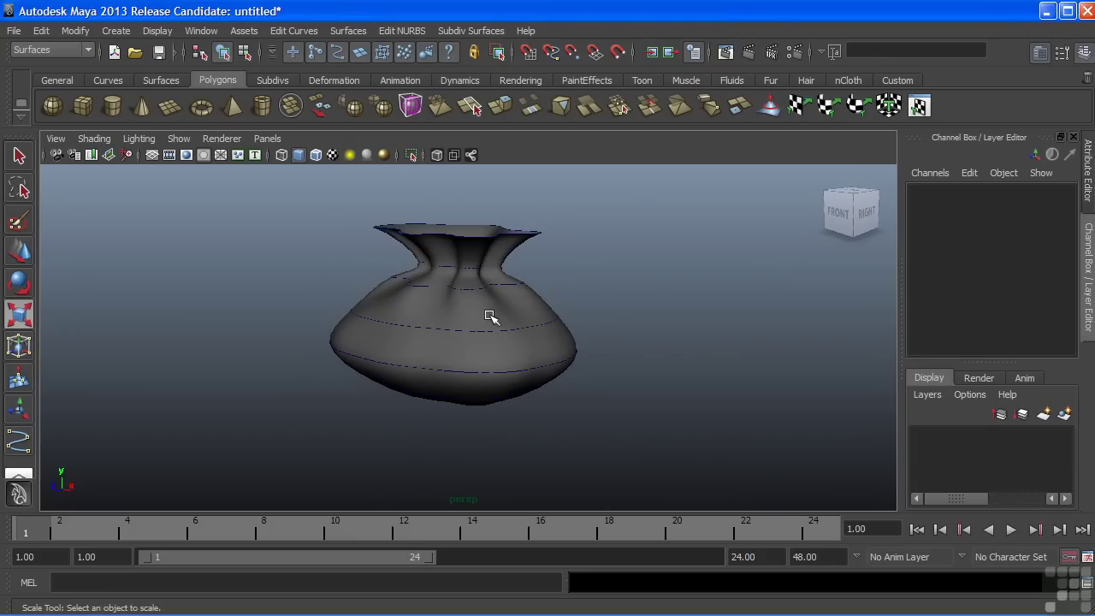
{"action": "left_click_drag", "start_coordinate": [490, 317], "coordinate": [438, 344], "text": "alt"}
{"action": "left_click", "coordinate": [496, 357]}
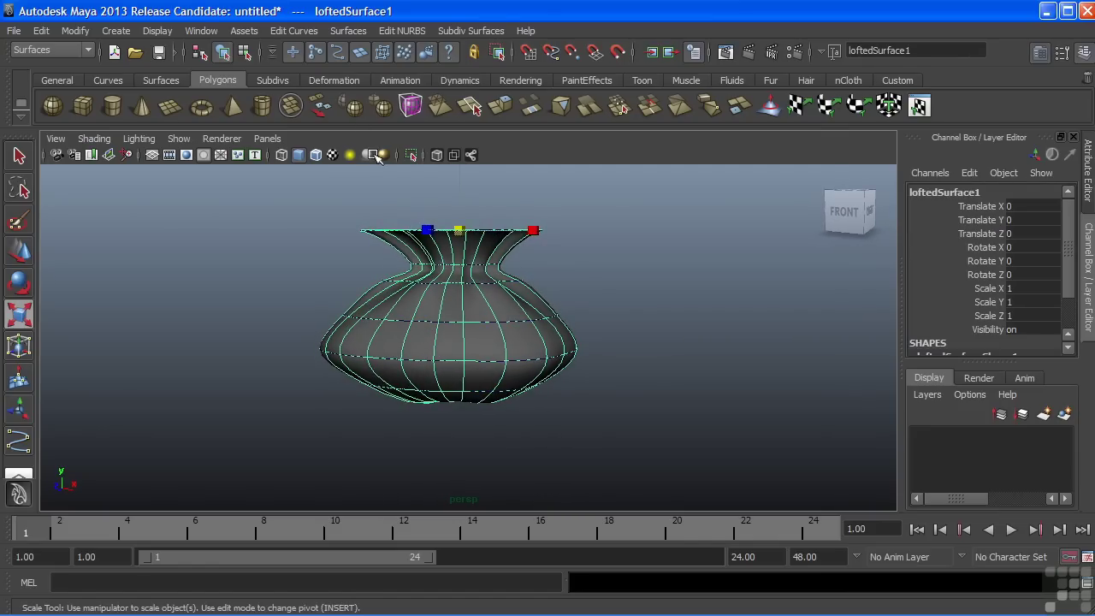
{"action": "left_click", "coordinate": [608, 201]}
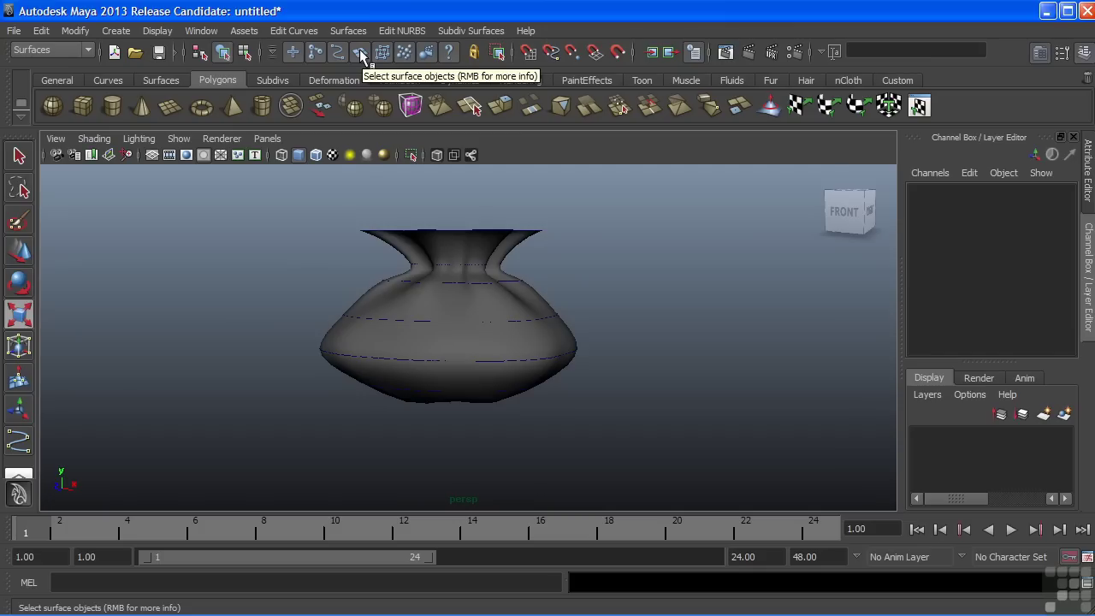
Step: Narrow the belly profile curves of the lofted surface in X, bringing the one above the widest to about 0.923
{"action": "left_click", "coordinate": [497, 361]}
{"action": "left_click_drag", "start_coordinate": [475, 347], "coordinate": [559, 330]}
{"action": "left_click", "coordinate": [549, 328], "text": "shift"}
{"action": "mouse_move", "coordinate": [514, 361]}
{"action": "left_mouse_down", "text": "alt"}
{"action": "mouse_move", "coordinate": [537, 316]}
{"action": "mouse_move", "coordinate": [520, 318]}
{"action": "mouse_move", "coordinate": [522, 350]}
{"action": "left_mouse_up", "text": "alt"}
{"action": "left_click", "coordinate": [514, 361]}
{"action": "mouse_move", "coordinate": [505, 399]}
{"action": "left_mouse_down", "text": "alt"}
{"action": "mouse_move", "coordinate": [484, 371]}
{"action": "mouse_move", "coordinate": [518, 381]}
{"action": "left_mouse_up", "text": "alt"}
{"action": "left_click", "coordinate": [502, 381]}
{"action": "left_click", "coordinate": [485, 373]}
{"action": "left_click_drag", "start_coordinate": [503, 327], "coordinate": [372, 384], "text": "alt"}
Step: Select the widest profile curve and the one above it and scale both along Z
{"action": "left_click", "coordinate": [360, 351]}
{"action": "left_click", "coordinate": [396, 346], "text": "shift"}
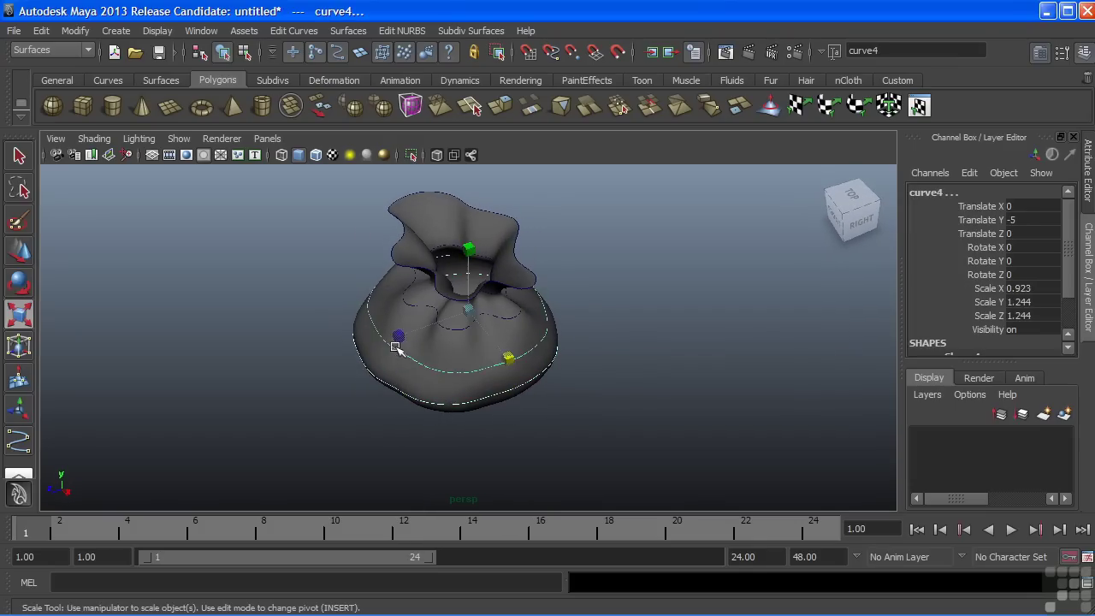
{"action": "left_click_drag", "start_coordinate": [398, 336], "coordinate": [454, 402]}
Step: Adjust the height of the smallest bottom curve to reshape the base of the lofted surface
{"action": "left_click", "coordinate": [467, 392]}
{"action": "key", "text": "w"}
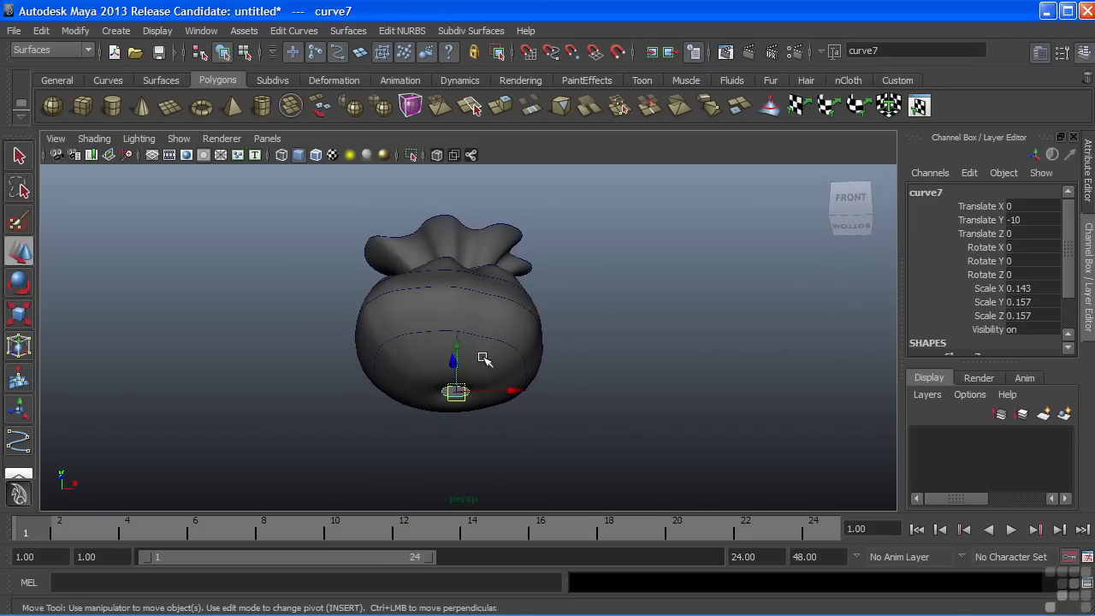
{"action": "left_click_drag", "start_coordinate": [458, 349], "coordinate": [458, 348]}
{"action": "left_click_drag", "start_coordinate": [512, 372], "coordinate": [436, 423], "text": "alt"}
{"action": "left_click_drag", "start_coordinate": [467, 345], "coordinate": [511, 379]}
Step: Select the neck curve below the rim and scale it uniformly to about 0.349 to tighten the pouch's neck
{"action": "left_click", "coordinate": [494, 266]}
{"action": "left_click_drag", "start_coordinate": [542, 294], "coordinate": [520, 297], "text": "alt"}
{"action": "right_click_drag", "start_coordinate": [520, 297], "coordinate": [520, 297], "text": "alt"}
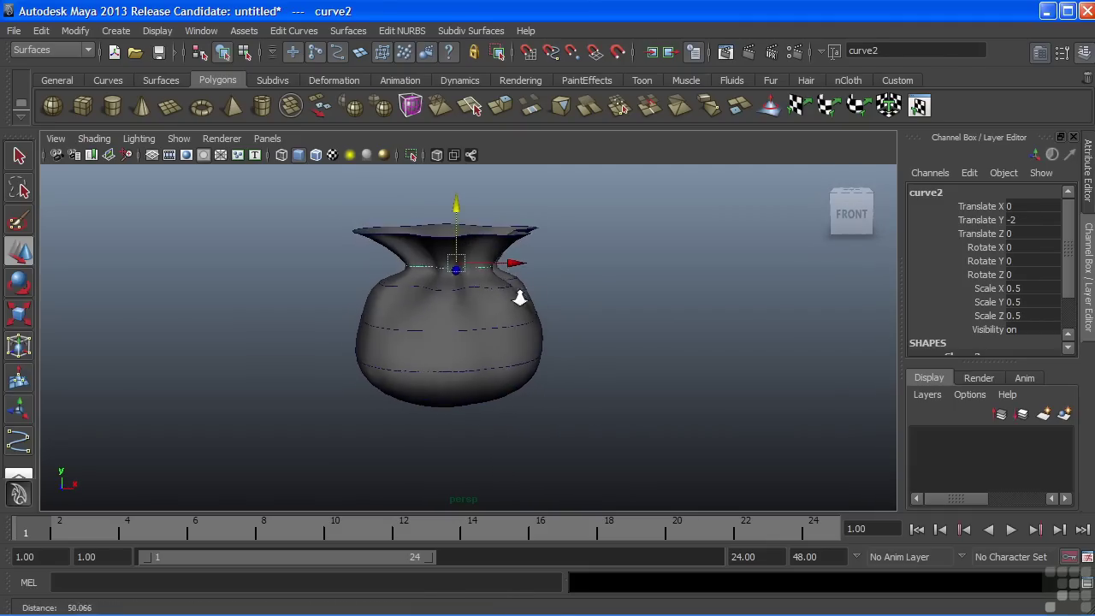
{"action": "key", "text": "r"}
{"action": "left_click_drag", "start_coordinate": [479, 302], "coordinate": [399, 313], "text": "alt"}
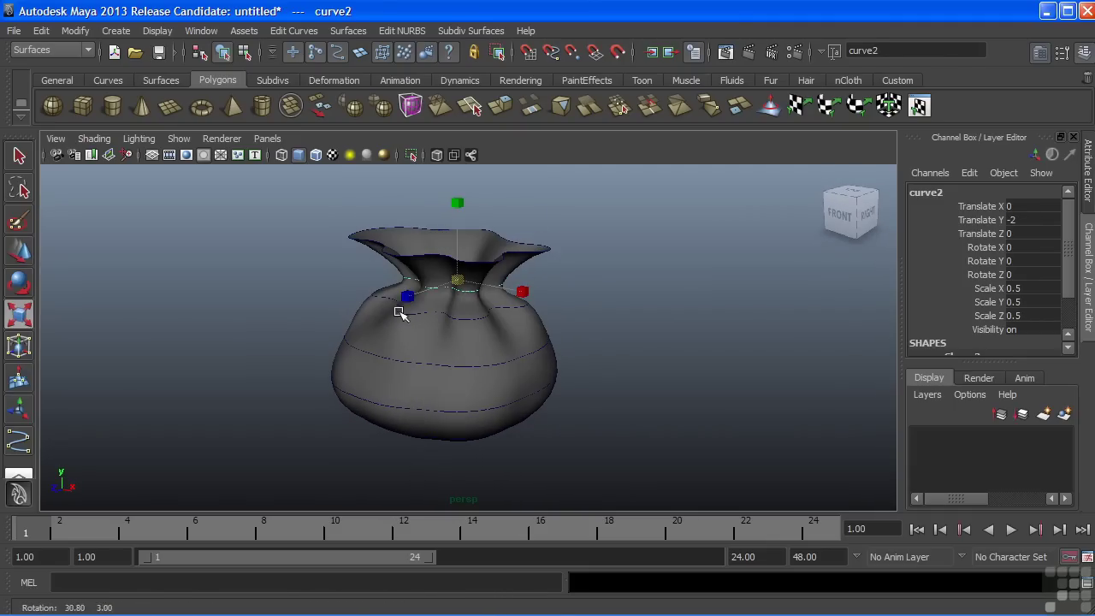
{"action": "left_click_drag", "start_coordinate": [455, 280], "coordinate": [520, 292]}
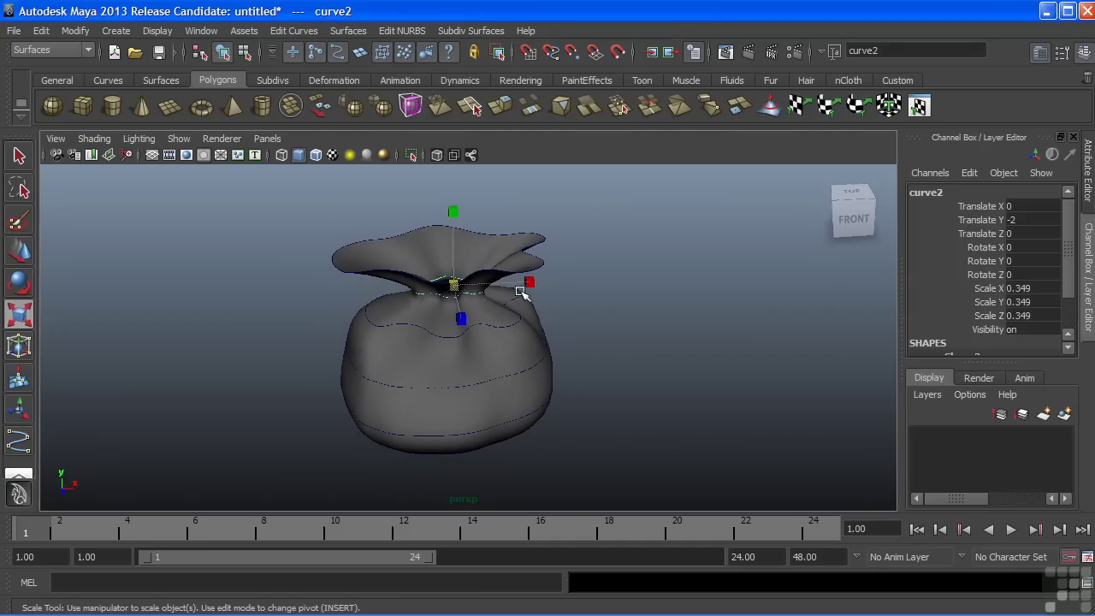
Step: Select the rim curve at the pouch's opening and narrow it in X to about 0.647
{"action": "left_click", "coordinate": [525, 250]}
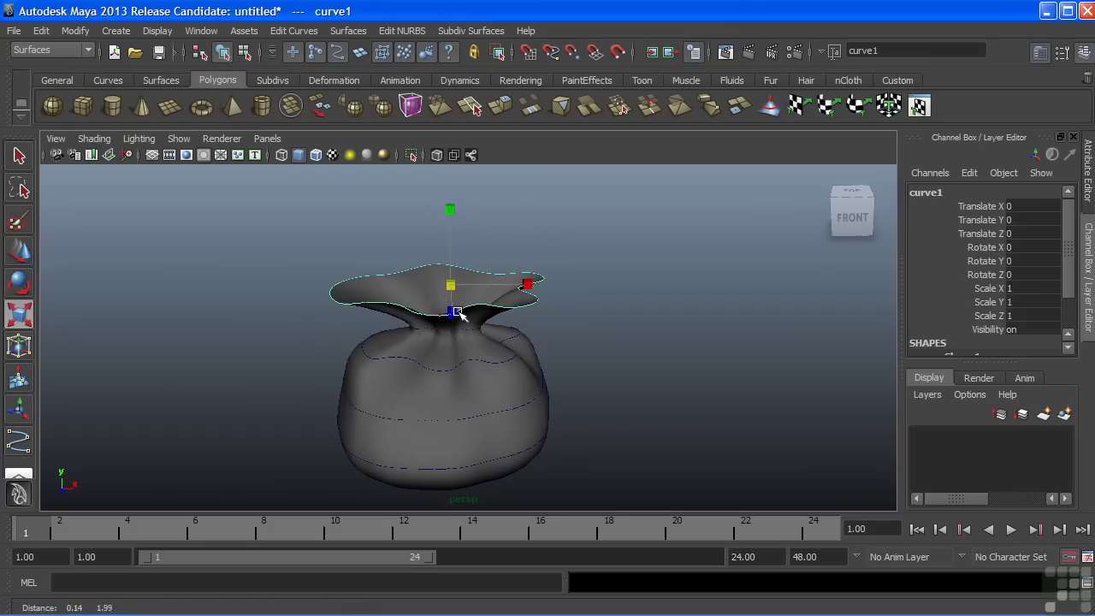
{"action": "left_click_drag", "start_coordinate": [536, 280], "coordinate": [492, 286]}
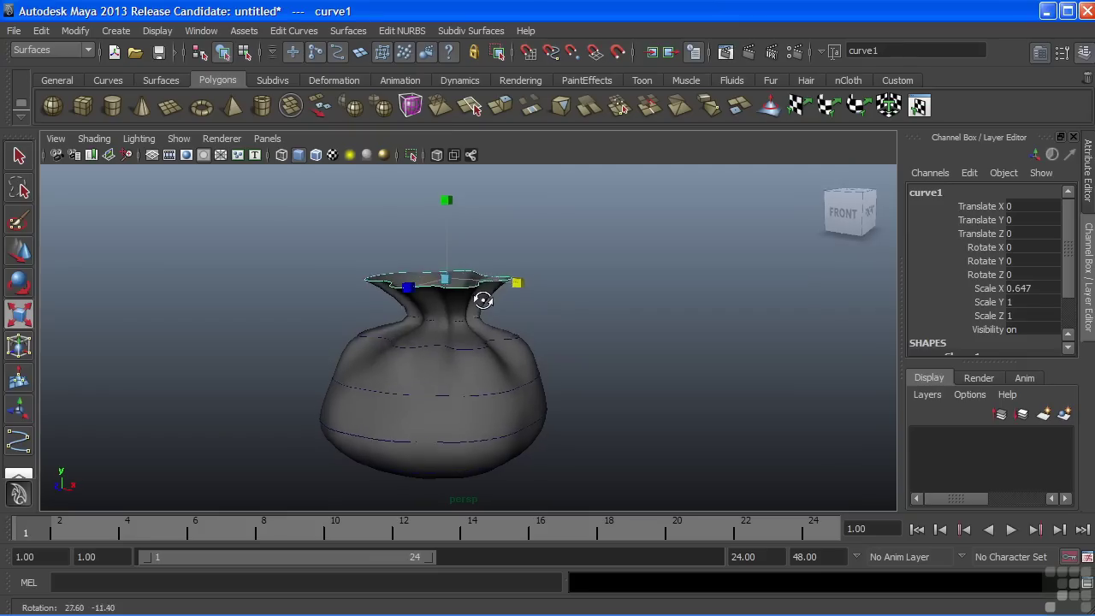
{"action": "middle_click_drag", "start_coordinate": [492, 286], "coordinate": [497, 276], "text": "alt"}
{"action": "left_click_drag", "start_coordinate": [481, 313], "coordinate": [431, 362], "text": "alt"}
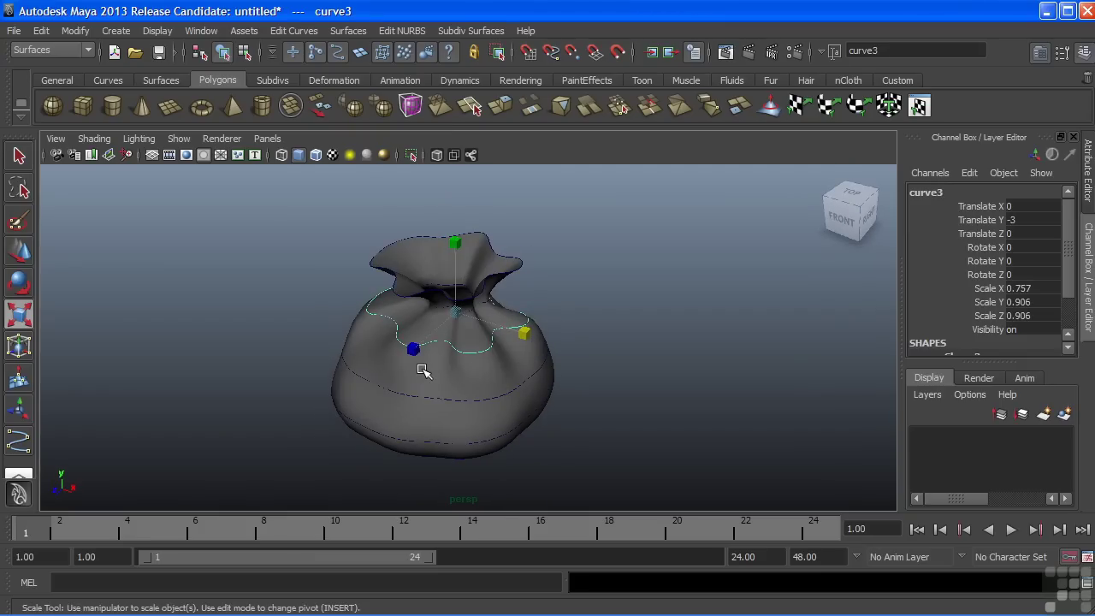
Step: Display the control vertices of the shoulder curve below the neck and nudge a front vertex along Z
{"action": "left_click", "coordinate": [422, 369]}
{"action": "right_click_drag", "start_coordinate": [390, 379], "coordinate": [416, 362], "text": "alt"}
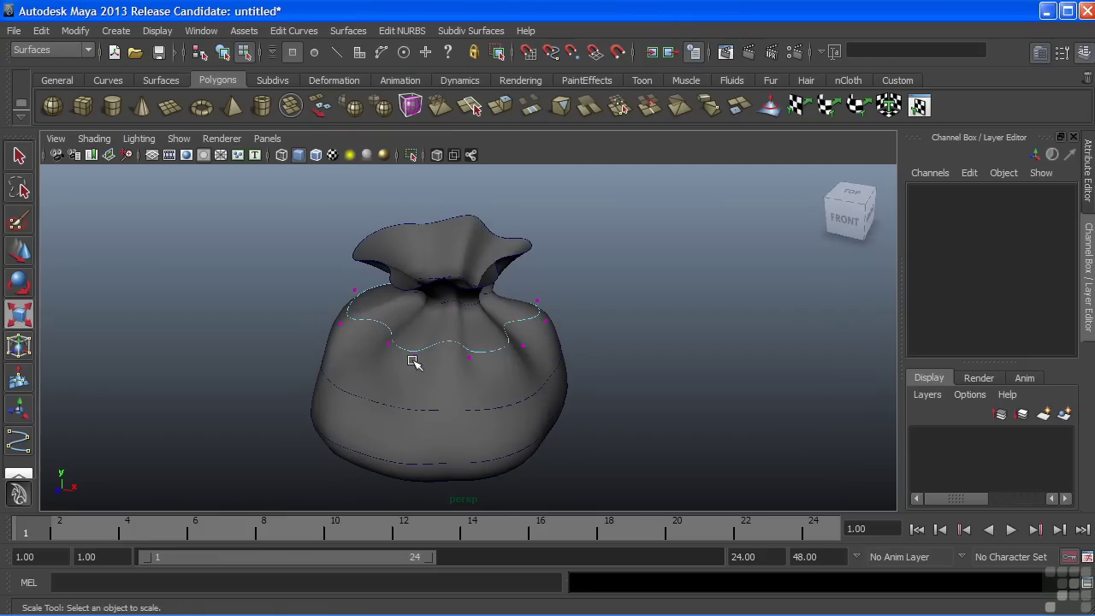
{"action": "left_click", "coordinate": [390, 345]}
{"action": "left_click_drag", "start_coordinate": [389, 345], "coordinate": [470, 354], "text": "alt"}
{"action": "key", "text": "w"}
{"action": "left_click_drag", "start_coordinate": [357, 363], "coordinate": [407, 373], "text": "alt"}
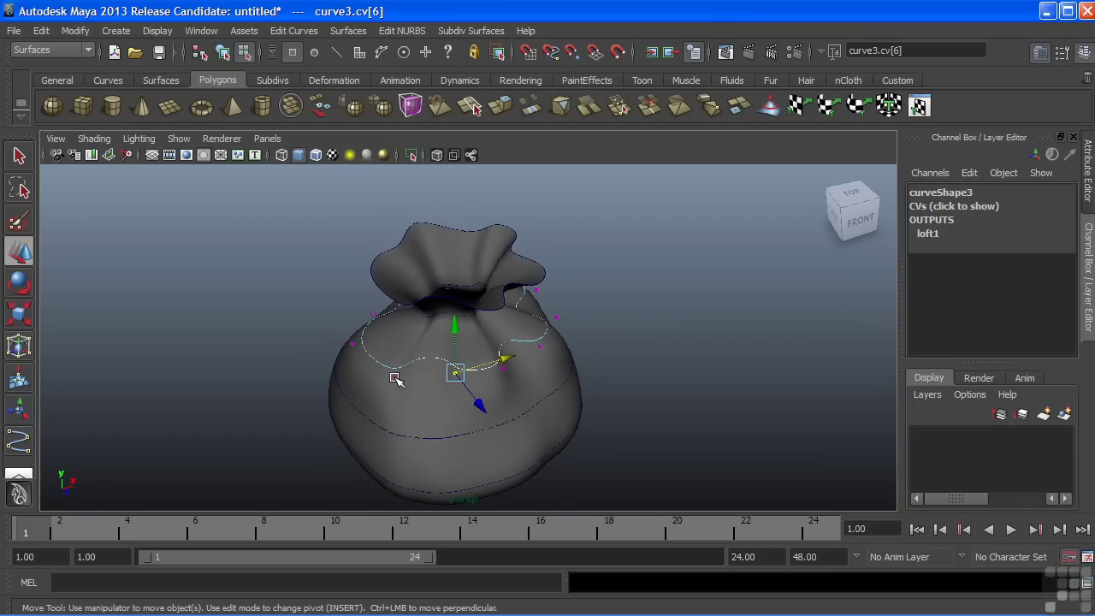
{"action": "left_click", "coordinate": [396, 380]}
{"action": "left_click_drag", "start_coordinate": [416, 416], "coordinate": [415, 411]}
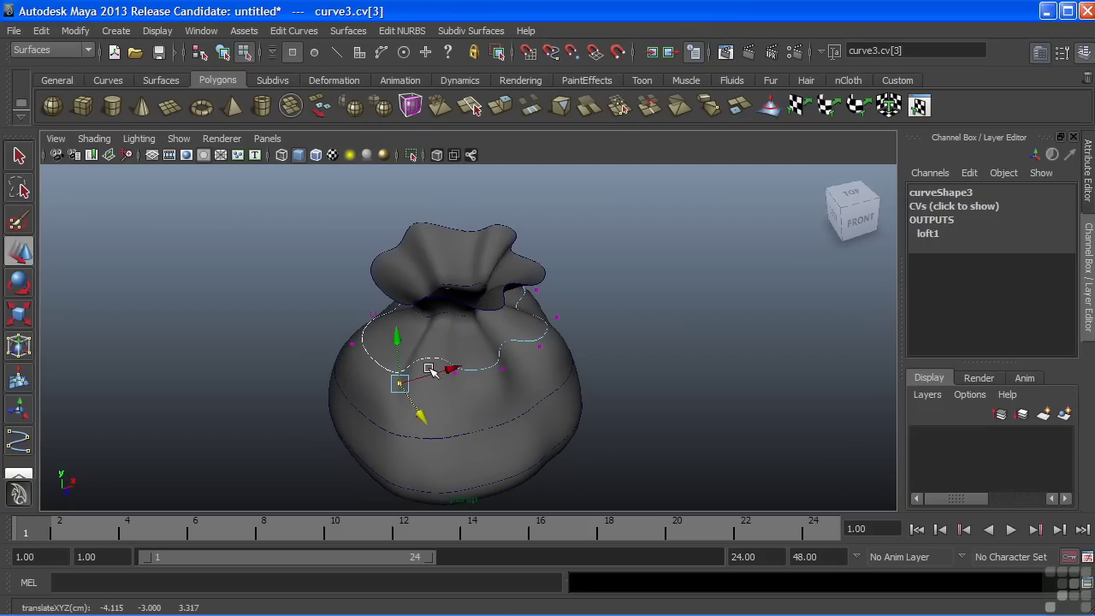
{"action": "left_click_drag", "start_coordinate": [454, 366], "coordinate": [523, 356], "text": "alt"}
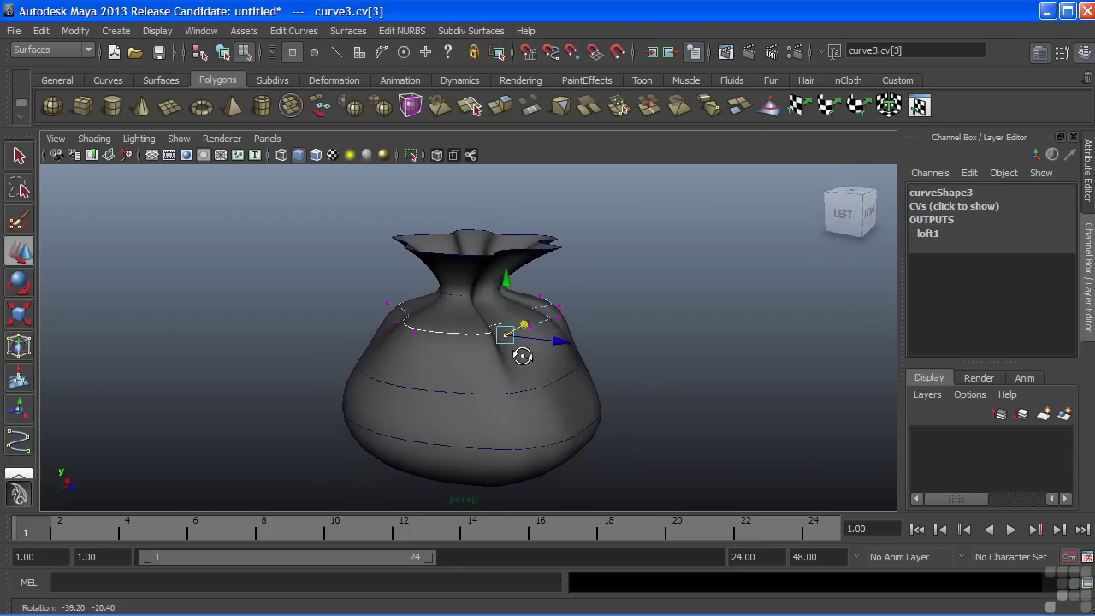
Step: Raise a side control vertex of the shoulder curve and shift it inward along X
{"action": "left_click_drag", "start_coordinate": [399, 310], "coordinate": [490, 367], "text": "alt"}
{"action": "left_click", "coordinate": [446, 364]}
{"action": "left_click_drag", "start_coordinate": [426, 346], "coordinate": [399, 341], "text": "alt"}
{"action": "left_click_drag", "start_coordinate": [518, 382], "coordinate": [485, 327], "text": "alt"}
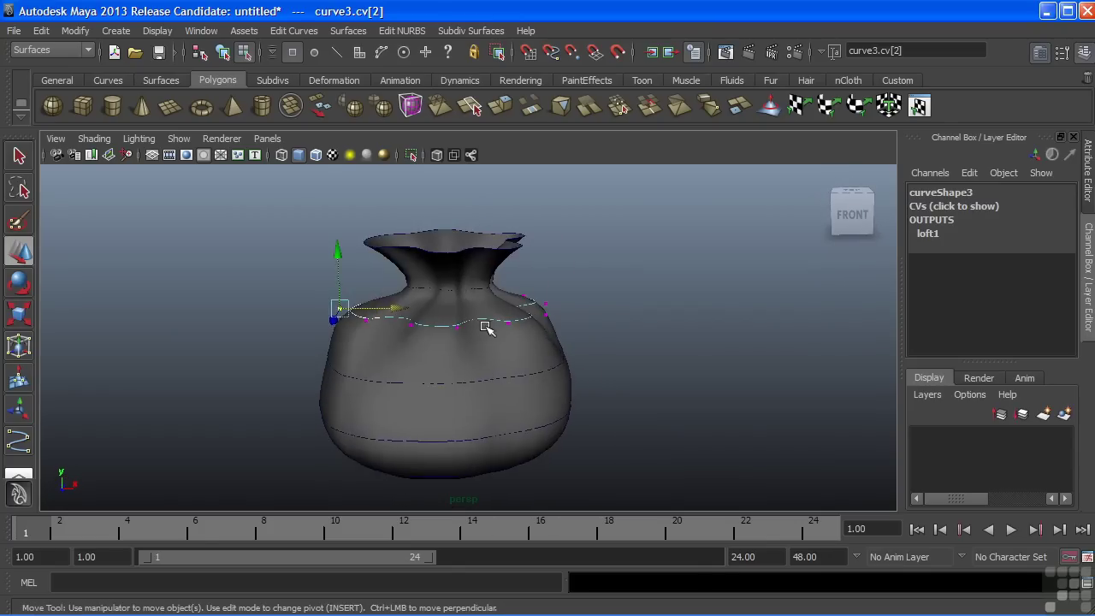
{"action": "scroll", "coordinate": [513, 345], "scroll_direction": "down", "scroll_amount": 2}
{"action": "right_click_drag", "start_coordinate": [445, 341], "coordinate": [554, 335], "text": "alt"}
{"action": "left_click_drag", "start_coordinate": [325, 262], "coordinate": [332, 248]}
{"action": "left_click_drag", "start_coordinate": [386, 305], "coordinate": [405, 307]}
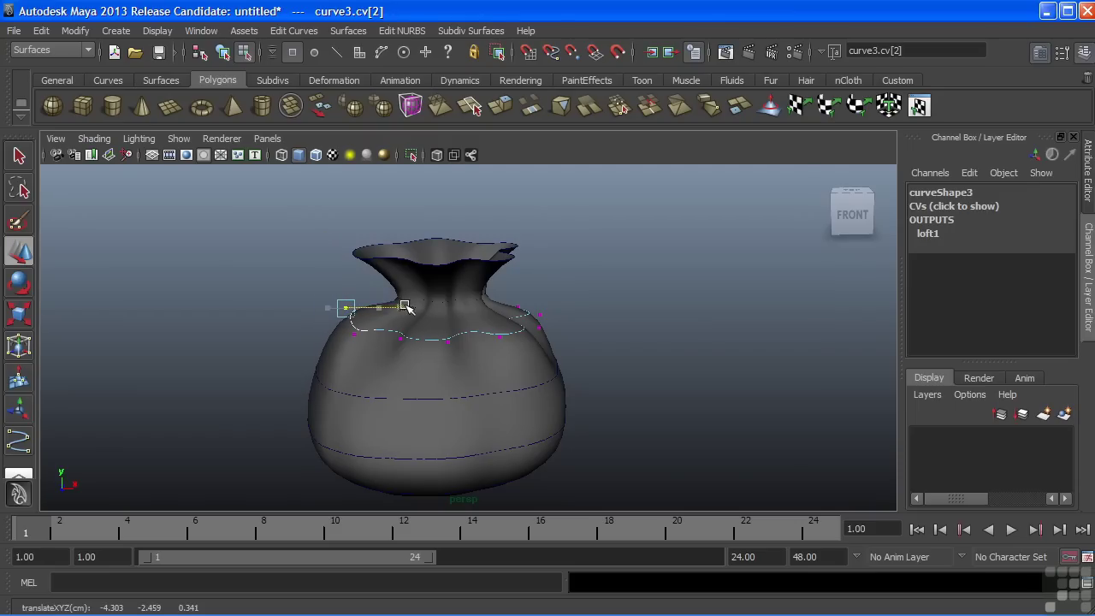
{"action": "left_click_drag", "start_coordinate": [344, 251], "coordinate": [345, 256]}
Step: Reposition further control vertices around the shoulder curve, varying their heights to make the pouch's folds uneven
{"action": "left_click_drag", "start_coordinate": [546, 328], "coordinate": [492, 280], "text": "alt"}
{"action": "left_click", "coordinate": [525, 339]}
{"action": "left_click_drag", "start_coordinate": [458, 347], "coordinate": [412, 359]}
{"action": "left_click", "coordinate": [473, 355]}
{"action": "left_click_drag", "start_coordinate": [466, 308], "coordinate": [471, 252]}
{"action": "left_click", "coordinate": [471, 320]}
{"action": "left_click_drag", "start_coordinate": [421, 310], "coordinate": [440, 348], "text": "alt"}
{"action": "left_click", "coordinate": [436, 346]}
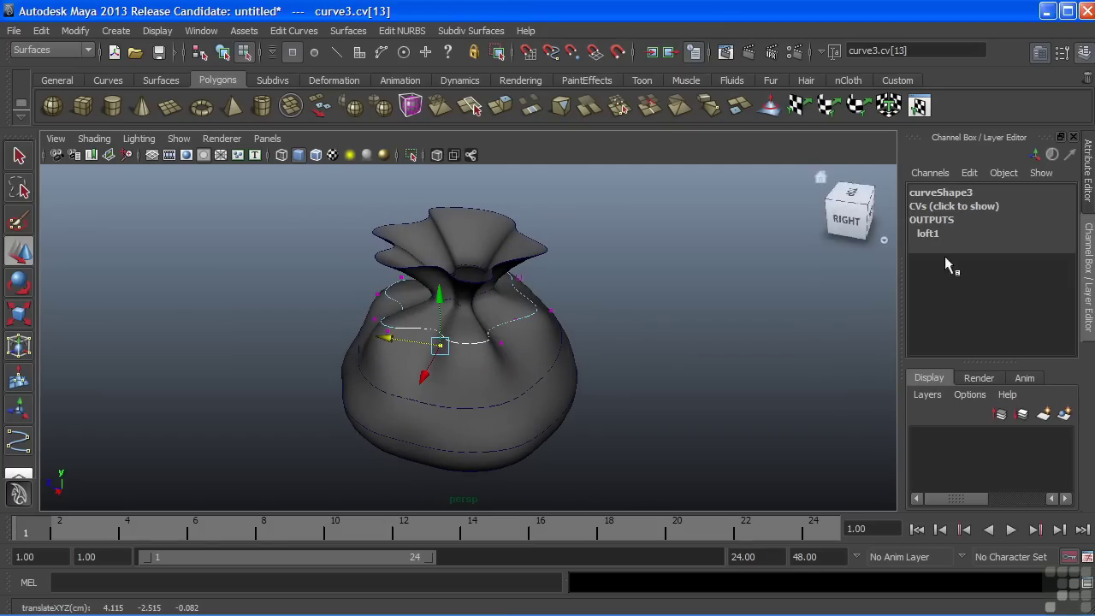
Step: Return to object selection, select the lofted surface and set its loft section spans to 2
{"action": "left_click_drag", "start_coordinate": [509, 385], "coordinate": [597, 377], "text": "alt"}
{"action": "right_click_drag", "start_coordinate": [525, 319], "coordinate": [579, 303]}
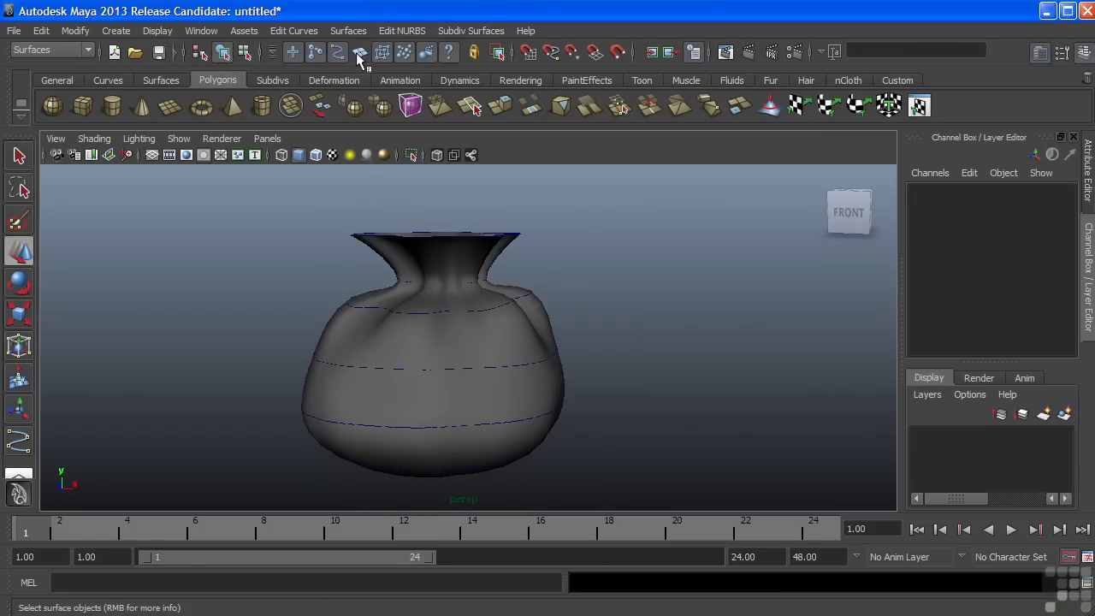
{"action": "key", "text": "w"}
{"action": "left_click", "coordinate": [523, 343]}
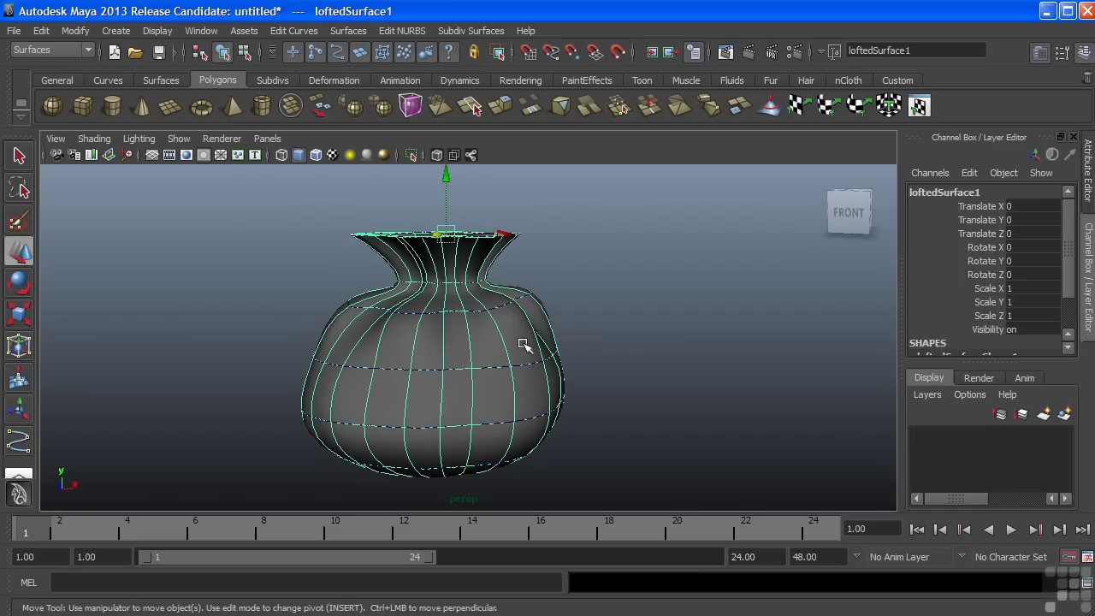
{"action": "mouse_move", "coordinate": [523, 344]}
{"action": "left_mouse_down", "text": "alt"}
{"action": "mouse_move", "coordinate": [548, 335]}
{"action": "mouse_move", "coordinate": [538, 332]}
{"action": "left_mouse_up", "text": "alt"}
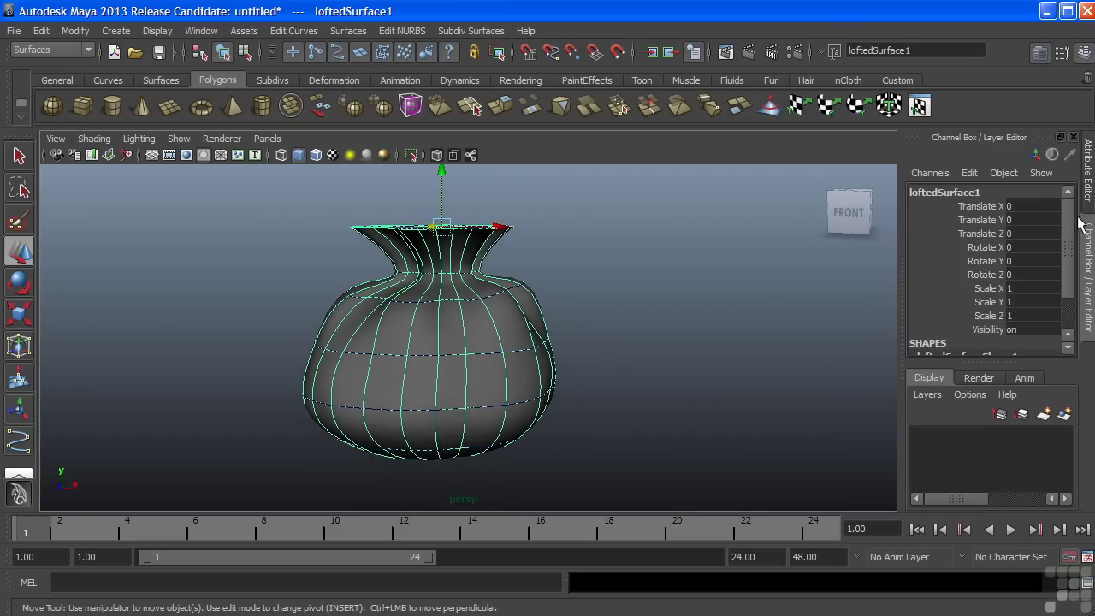
{"action": "scroll", "coordinate": [1078, 223], "scroll_direction": "down", "scroll_amount": 3}
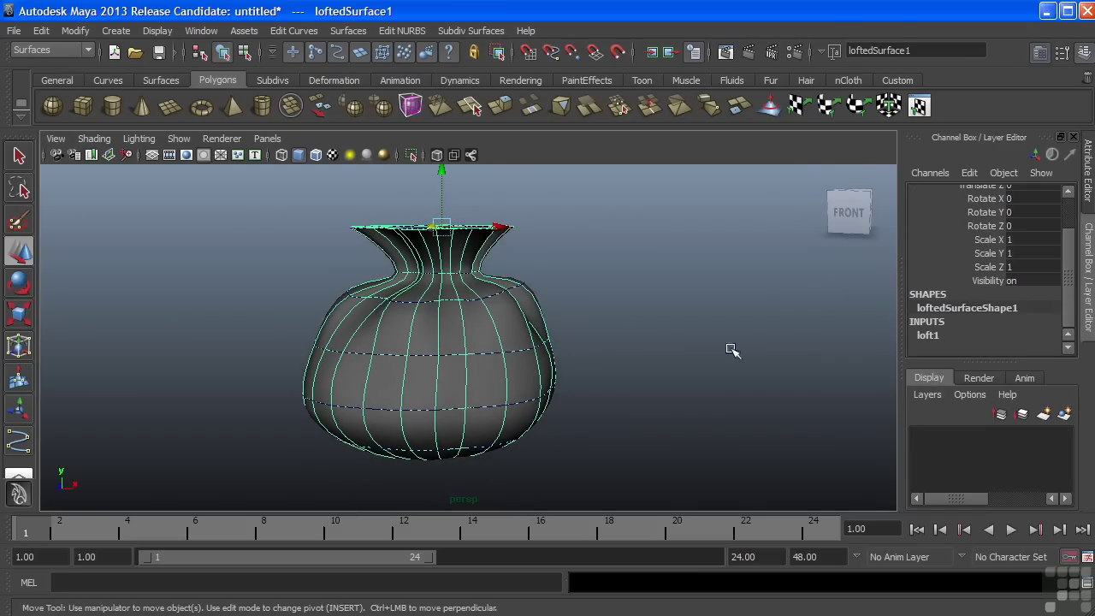
{"action": "left_click", "coordinate": [927, 334]}
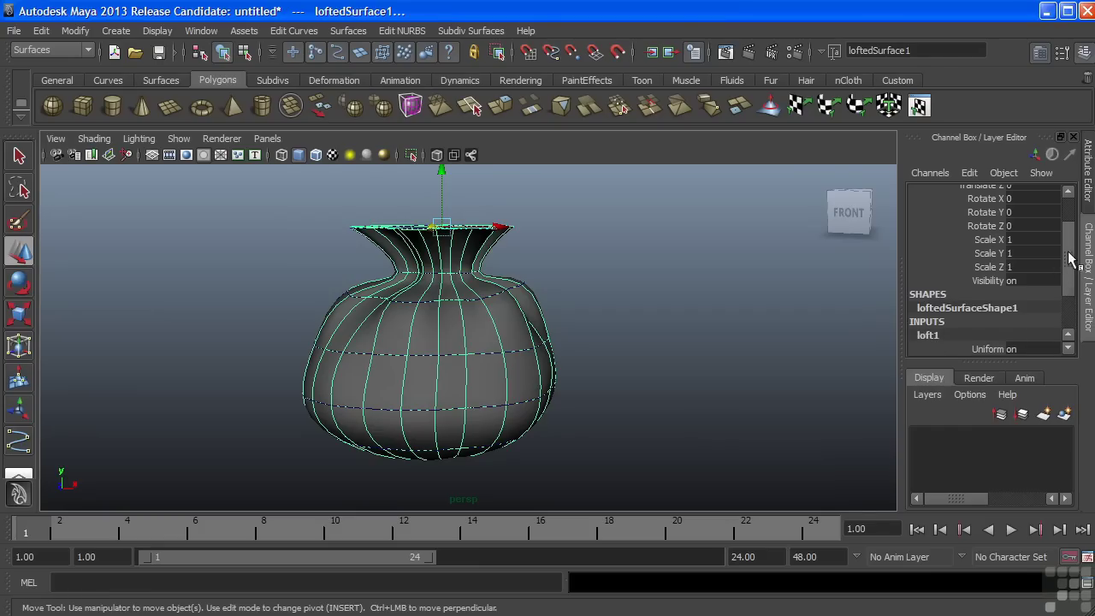
{"action": "left_click_drag", "start_coordinate": [1067, 267], "coordinate": [1070, 307]}
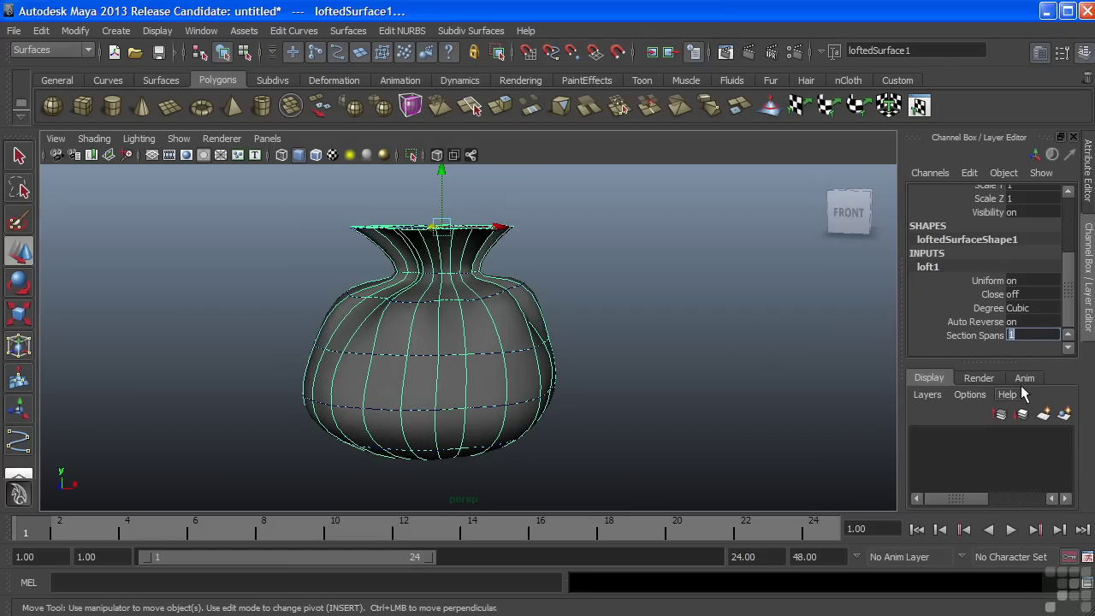
{"action": "key", "text": "Return"}
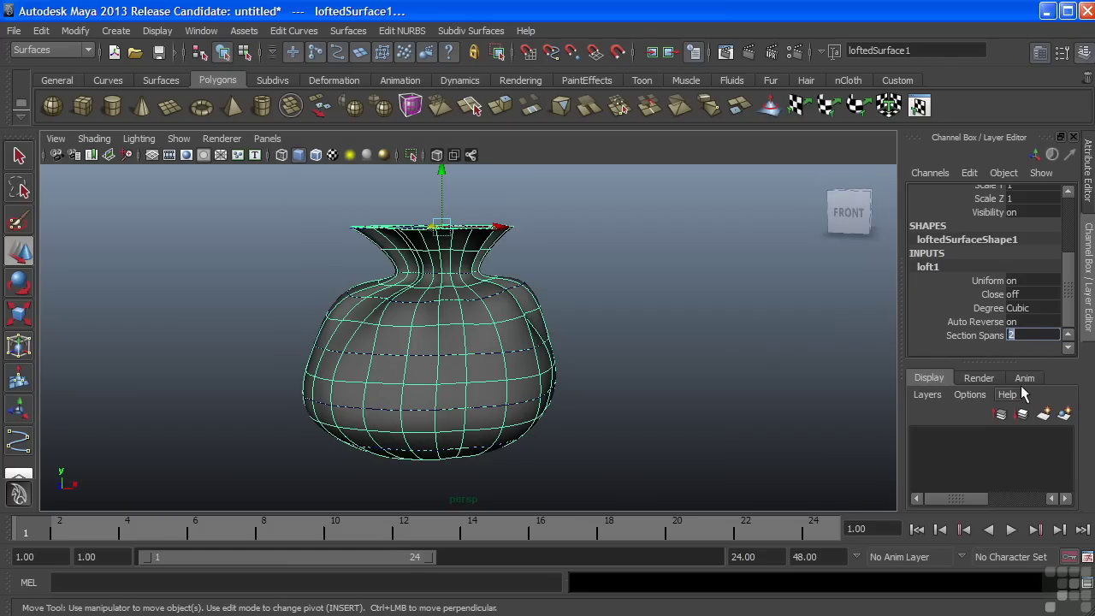
Step: Deselect the lofted surface and examine the pouch from all sides, including the hole in its base
{"action": "left_click_drag", "start_coordinate": [479, 366], "coordinate": [551, 338], "text": "alt"}
{"action": "left_click", "coordinate": [550, 339]}
{"action": "left_click", "coordinate": [596, 318]}
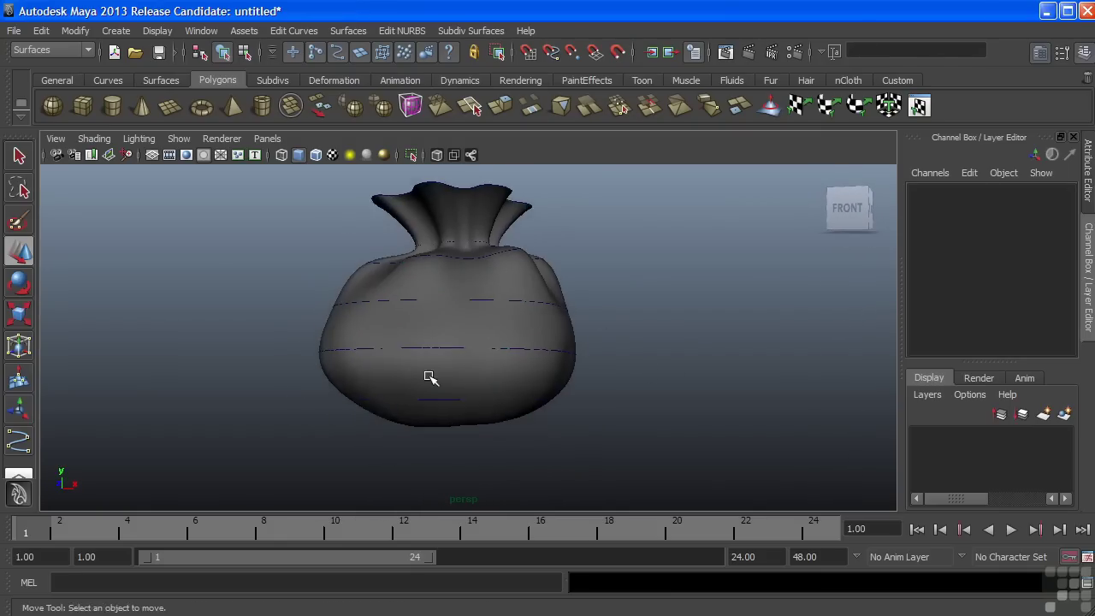
{"action": "left_click_drag", "start_coordinate": [428, 379], "coordinate": [464, 308], "text": "alt"}
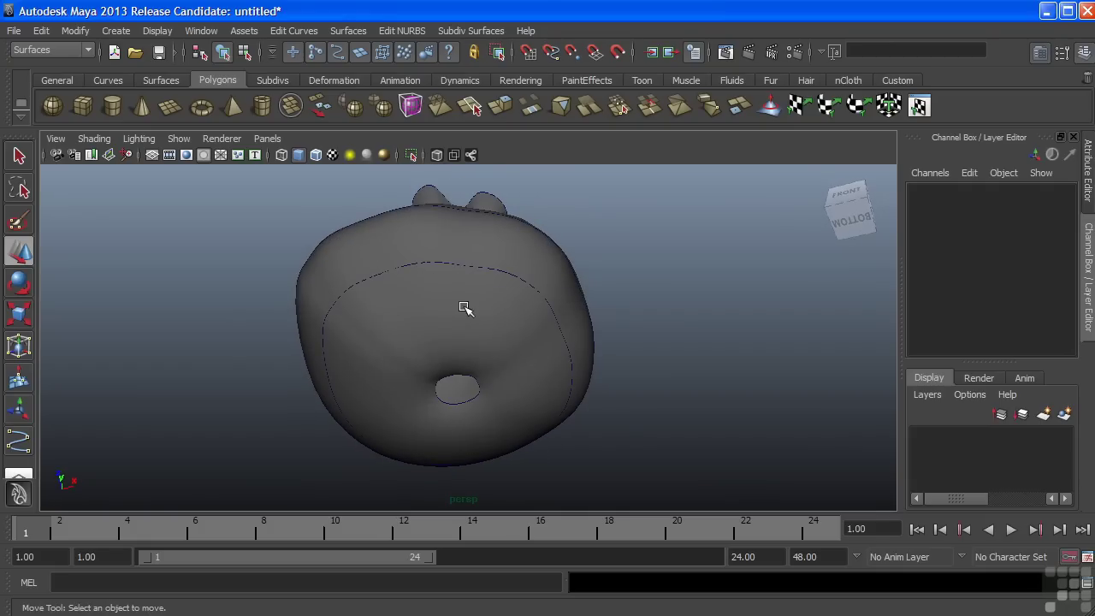
{"action": "left_click_drag", "start_coordinate": [530, 313], "coordinate": [450, 357], "text": "alt"}
{"action": "left_click_drag", "start_coordinate": [460, 271], "coordinate": [484, 344], "text": "alt"}
{"action": "left_click_drag", "start_coordinate": [482, 261], "coordinate": [470, 356], "text": "alt"}
{"action": "left_click_drag", "start_coordinate": [448, 396], "coordinate": [436, 240], "text": "alt"}
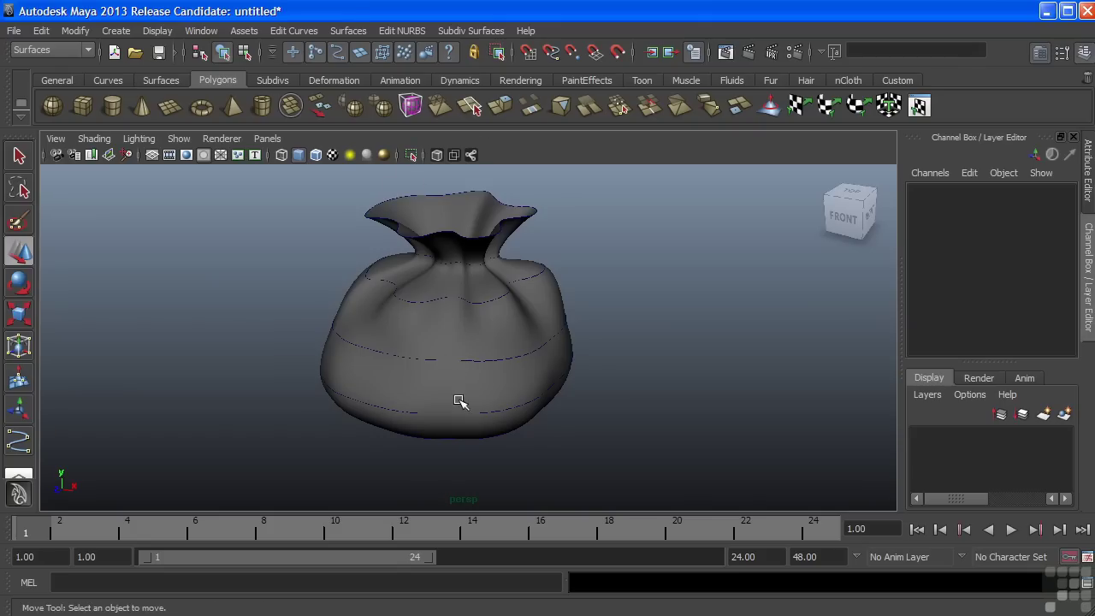
{"action": "left_click_drag", "start_coordinate": [459, 399], "coordinate": [474, 336], "text": "alt"}
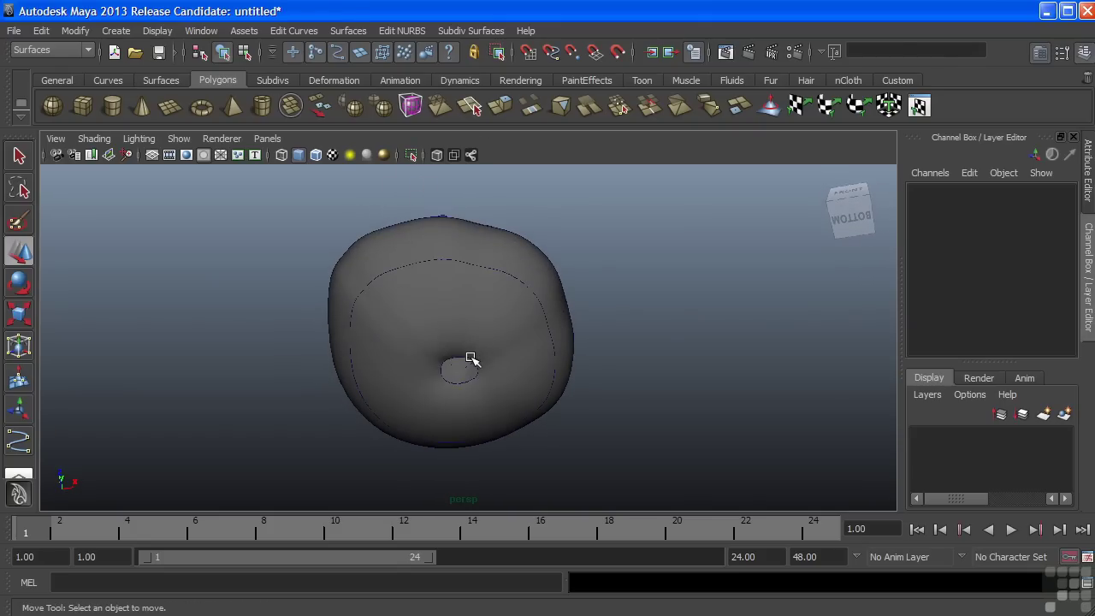
{"action": "left_click", "coordinate": [471, 359]}
{"action": "right_click_drag", "start_coordinate": [483, 319], "coordinate": [523, 300]}
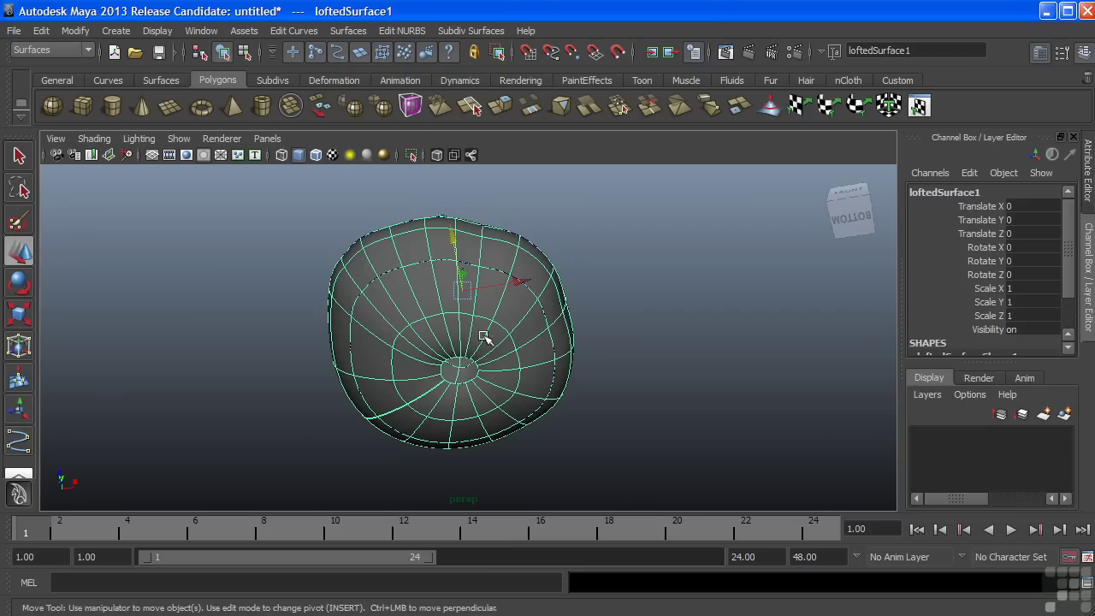
{"action": "left_click", "coordinate": [576, 194]}
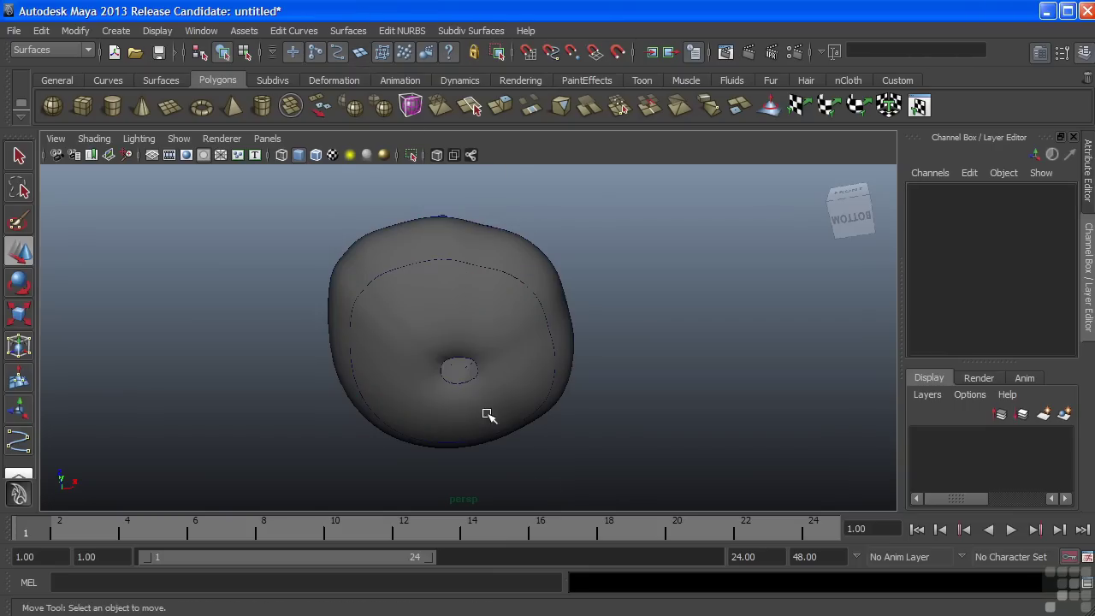
Step: Close the hole in the pouch's base by setting the smallest bottom curve's scale X, Y and Z to 0
{"action": "left_click", "coordinate": [477, 353]}
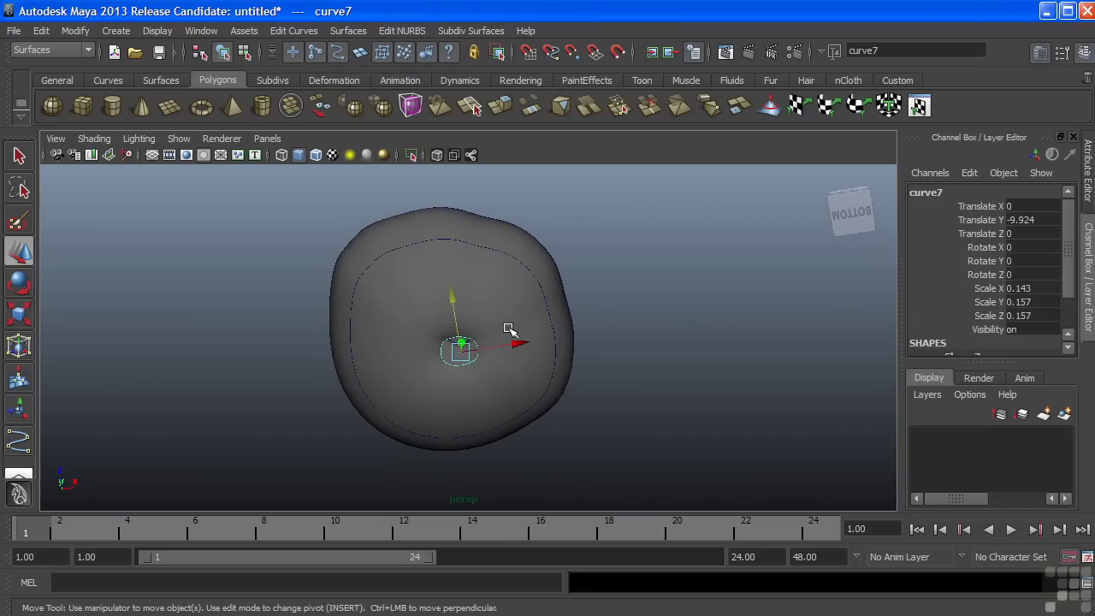
{"action": "key", "text": "r"}
{"action": "left_click_drag", "start_coordinate": [462, 353], "coordinate": [440, 355]}
{"action": "left_click_drag", "start_coordinate": [1014, 288], "coordinate": [1016, 315]}
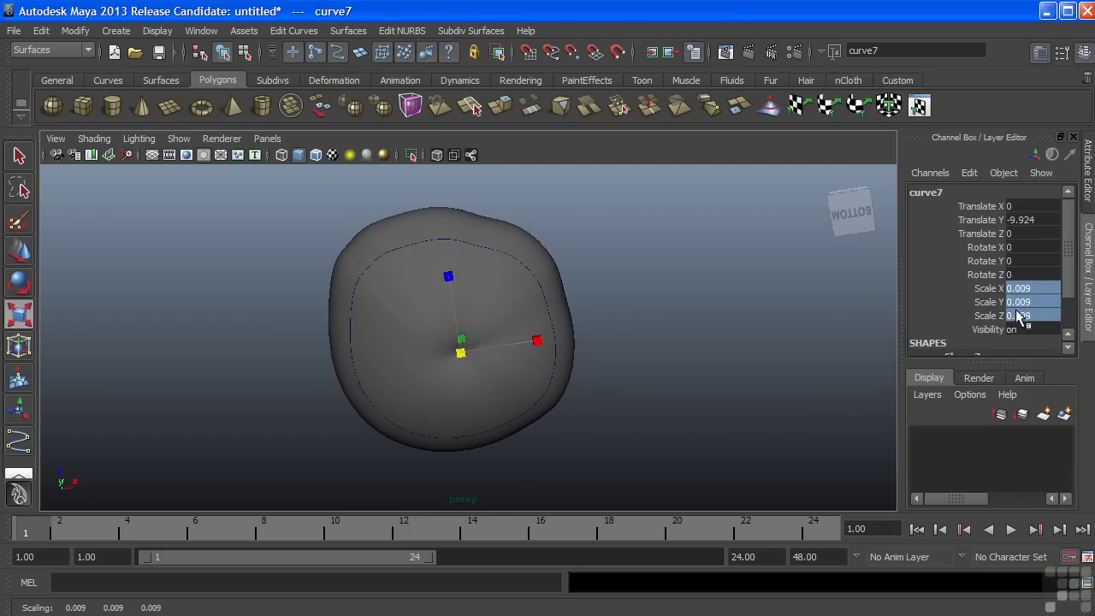
{"action": "type", "text": "0"}
{"action": "key", "text": "Return"}
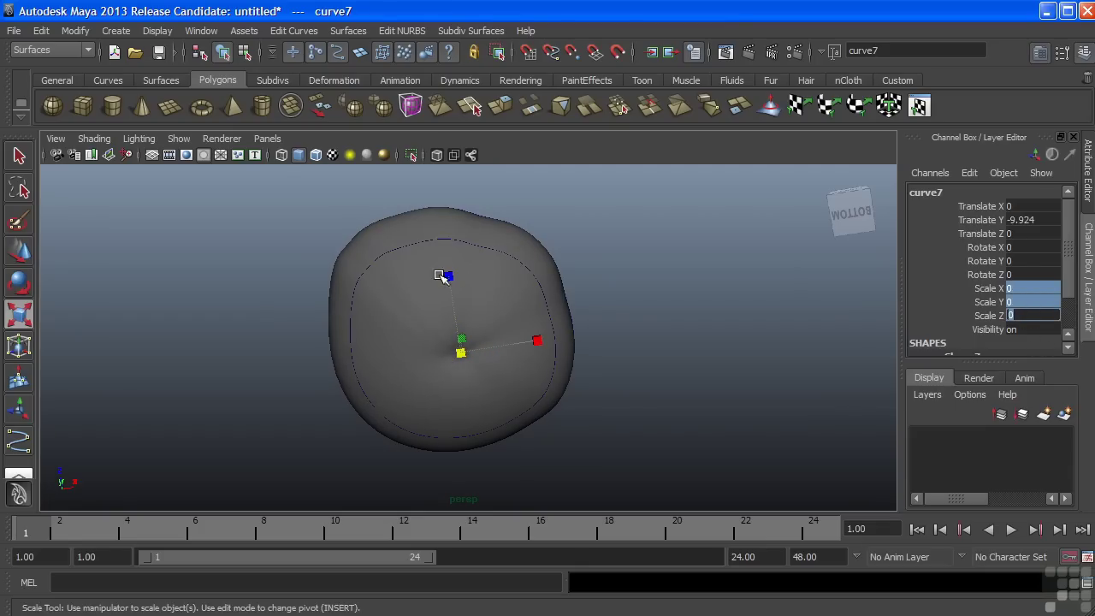
{"action": "left_click_drag", "start_coordinate": [447, 276], "coordinate": [439, 309], "text": "alt"}
{"action": "left_click", "coordinate": [621, 302]}
{"action": "left_click_drag", "start_coordinate": [621, 303], "coordinate": [532, 295], "text": "alt"}
{"action": "key", "text": "r"}
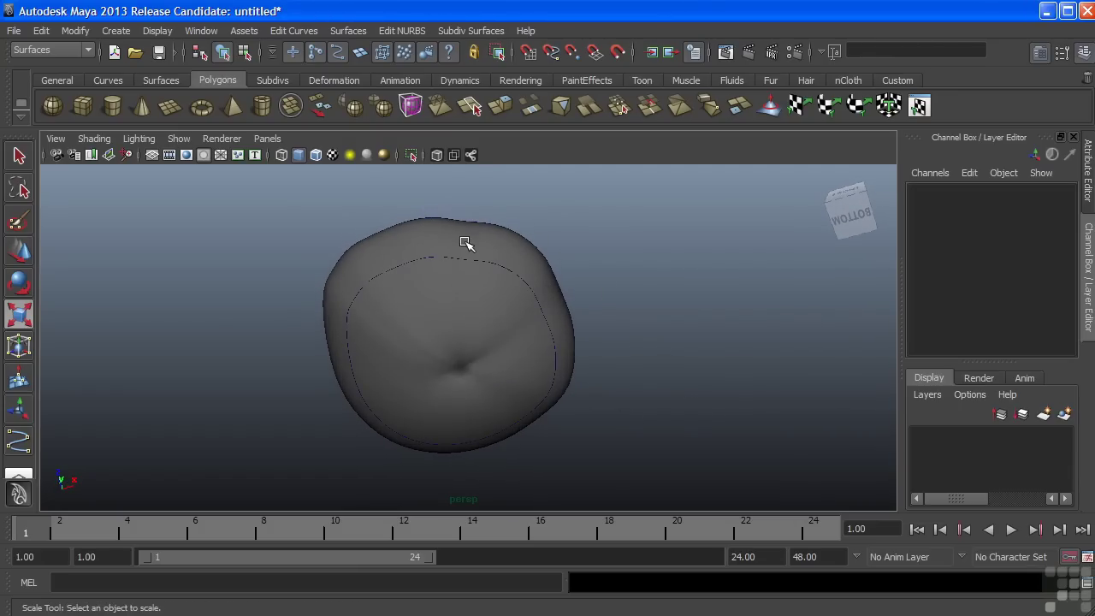